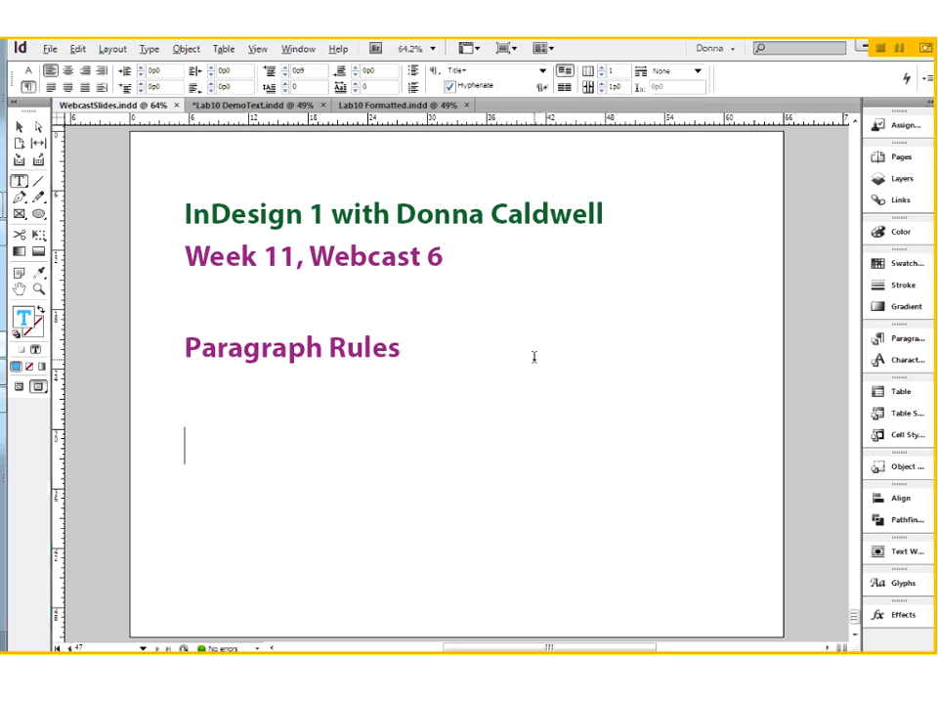
# Look over the Lab10 DemoText and Lab10 Formatted documents, examining the shaded "[Basic Paragraph] styles" heading in the formatted one up close.
pyautogui.click(275, 105)
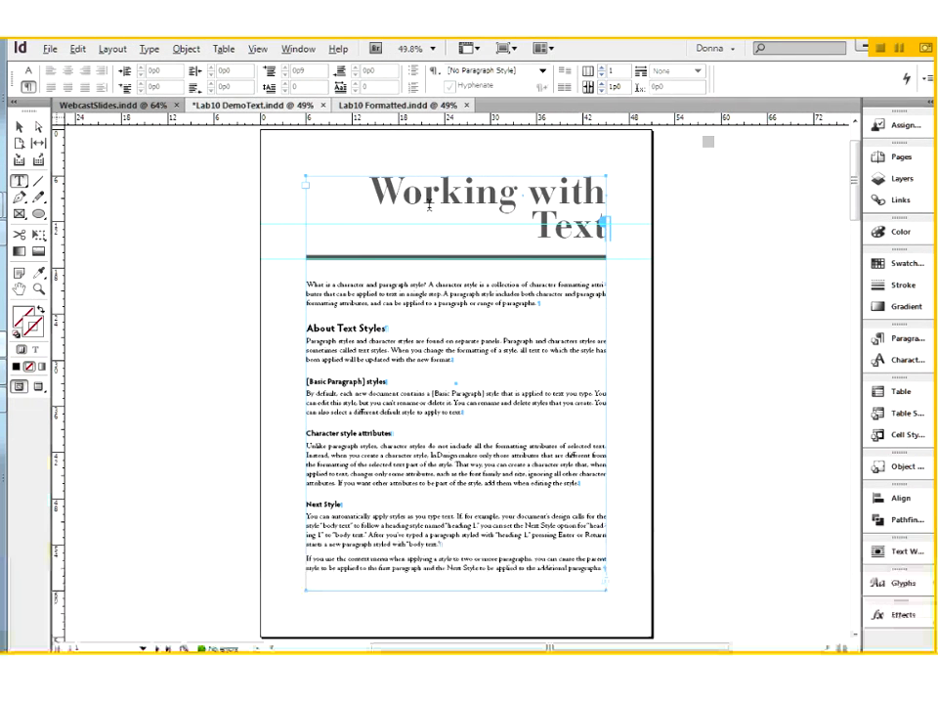
pyautogui.click(396, 106)
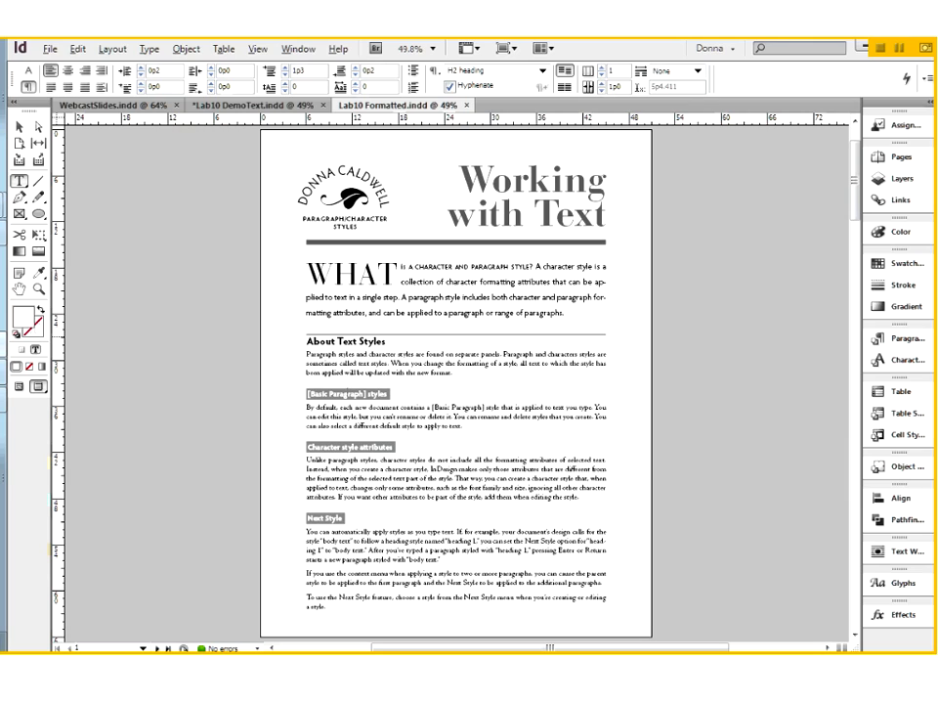
pyautogui.hotkey('ctrl', 'space')
pyautogui.moveTo(302, 379); pyautogui.dragTo(402, 419)
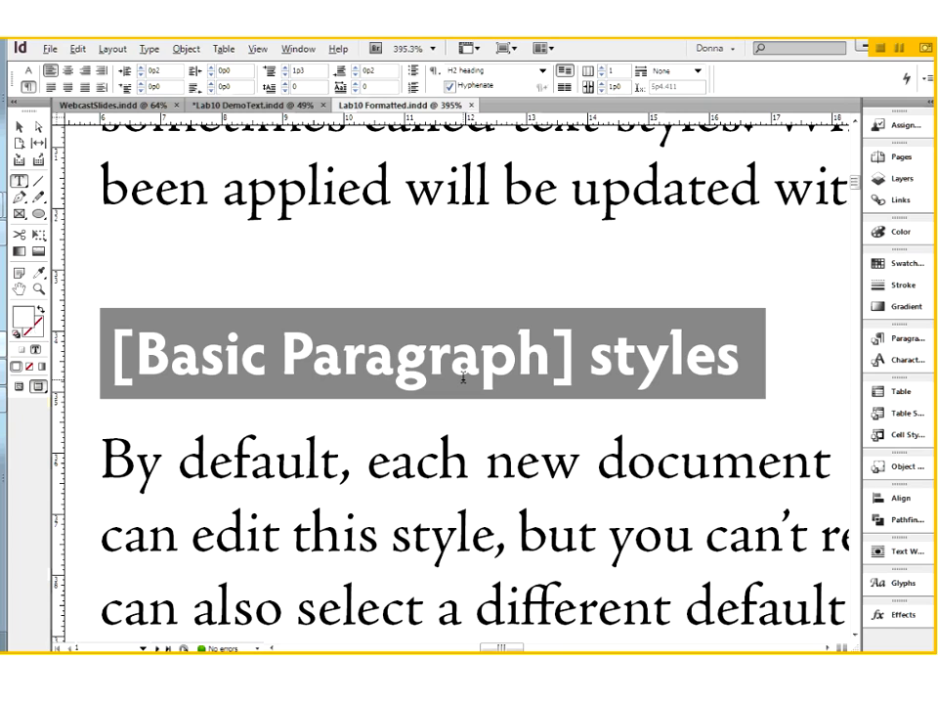
pyautogui.hotkey('ctrl', '0')
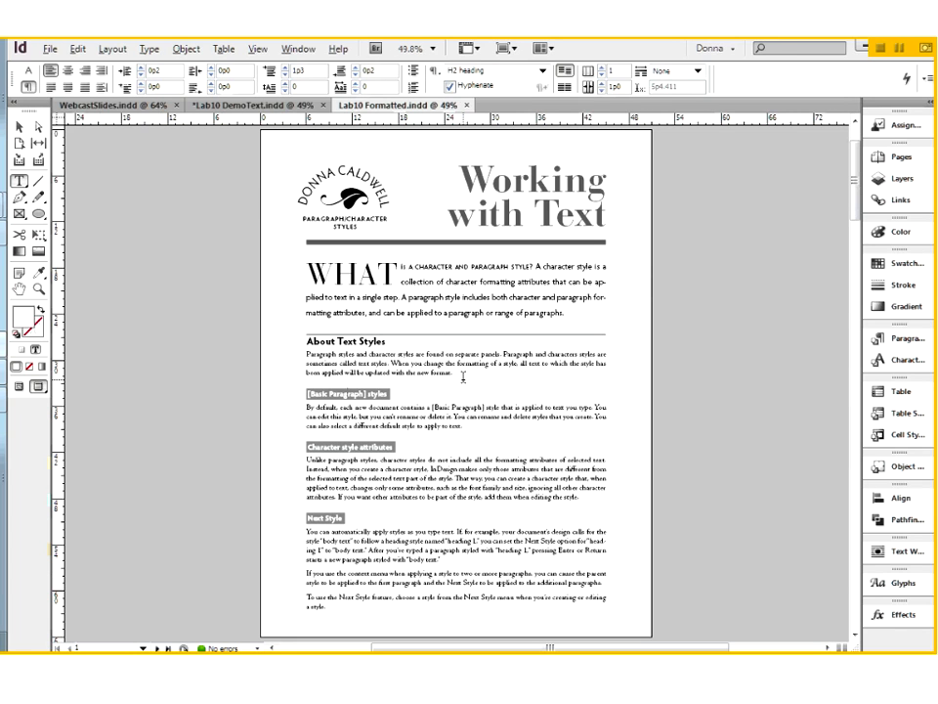
# In Lab10 DemoText, draw a 39p0 horizontal line above the "About Text Styles" heading with a 3 pt [Black] stroke at 70% tint.
pyautogui.click(243, 108)
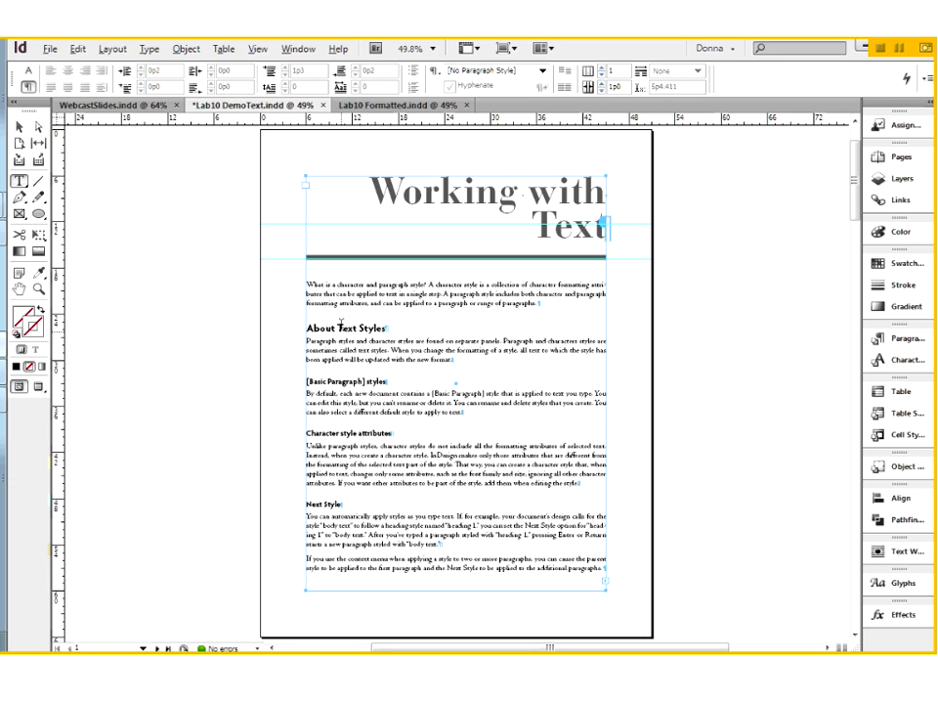
pyautogui.moveTo(291, 294); pyautogui.dragTo(424, 391)
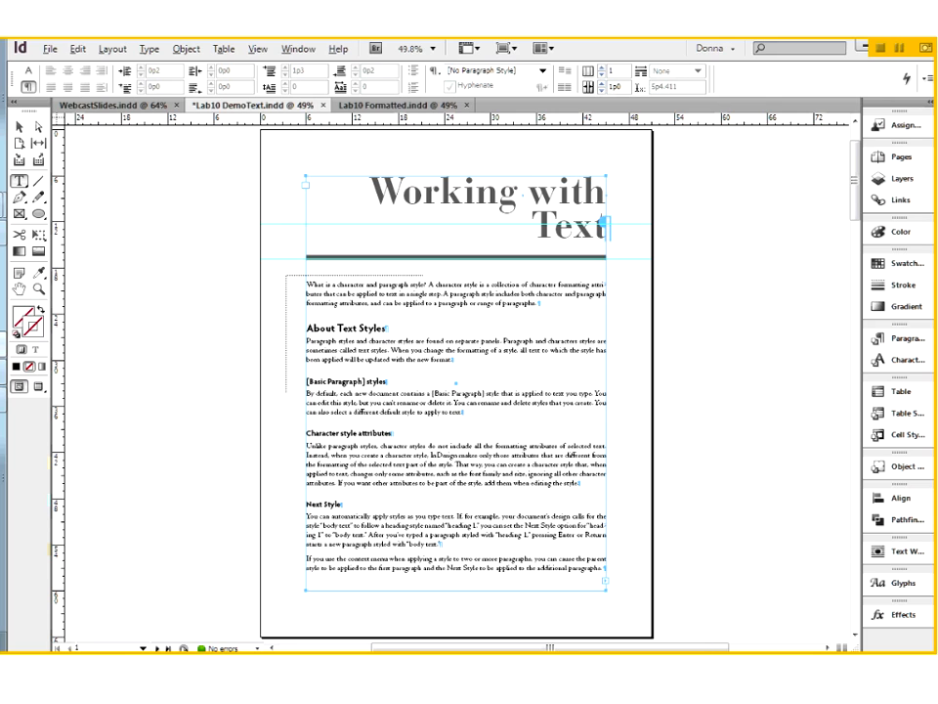
pyautogui.moveTo(423, 391); pyautogui.dragTo(636, 393)
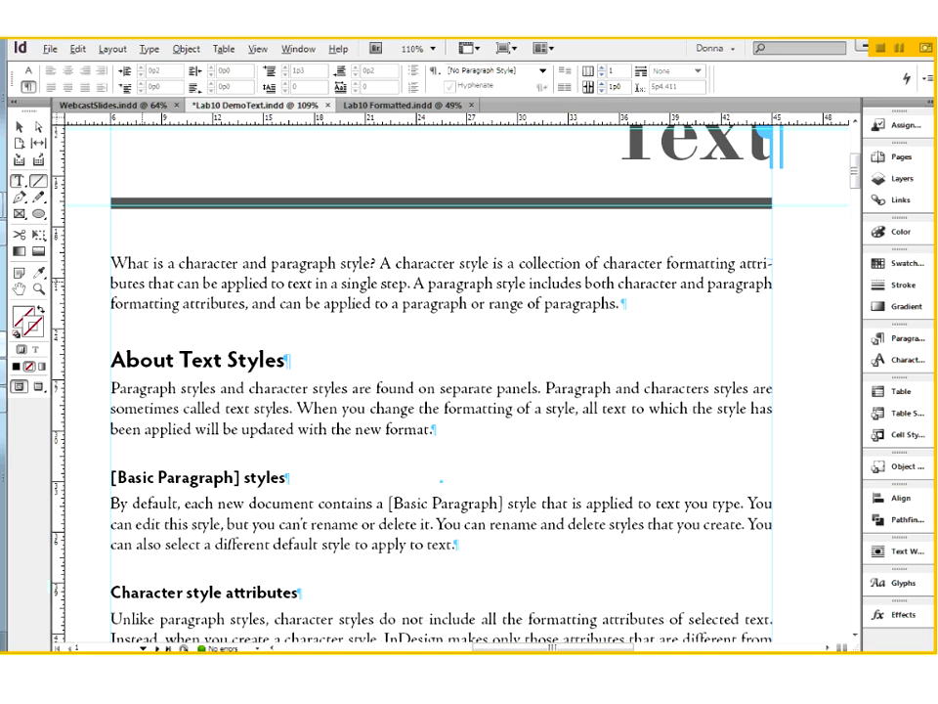
pyautogui.click(38, 180)
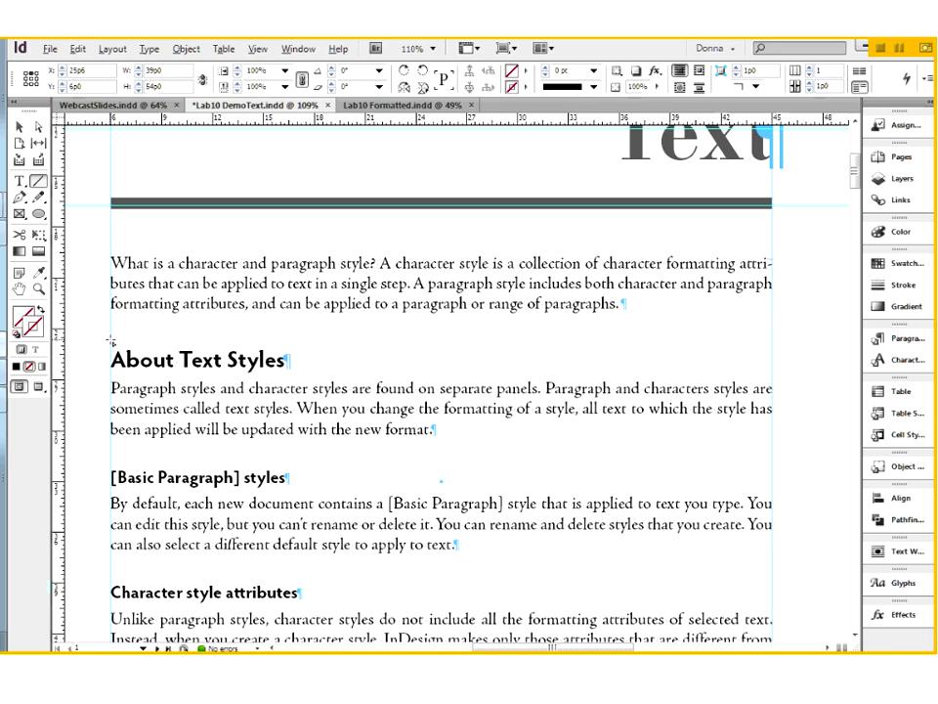
pyautogui.moveTo(110, 340); pyautogui.dragTo(772, 351)
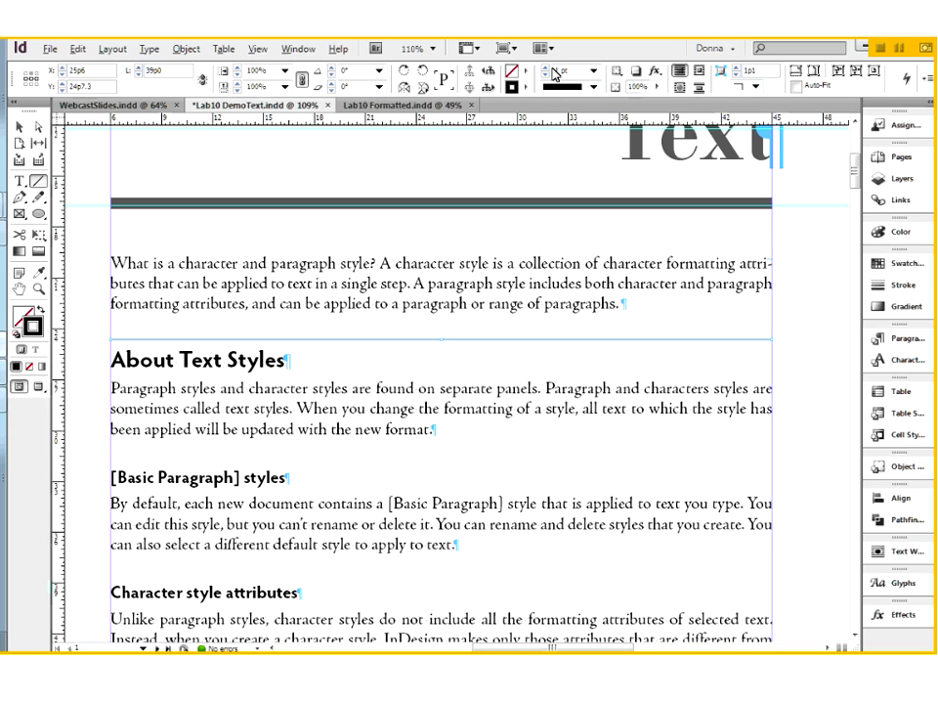
pyautogui.click(547, 66)
pyautogui.click(547, 68)
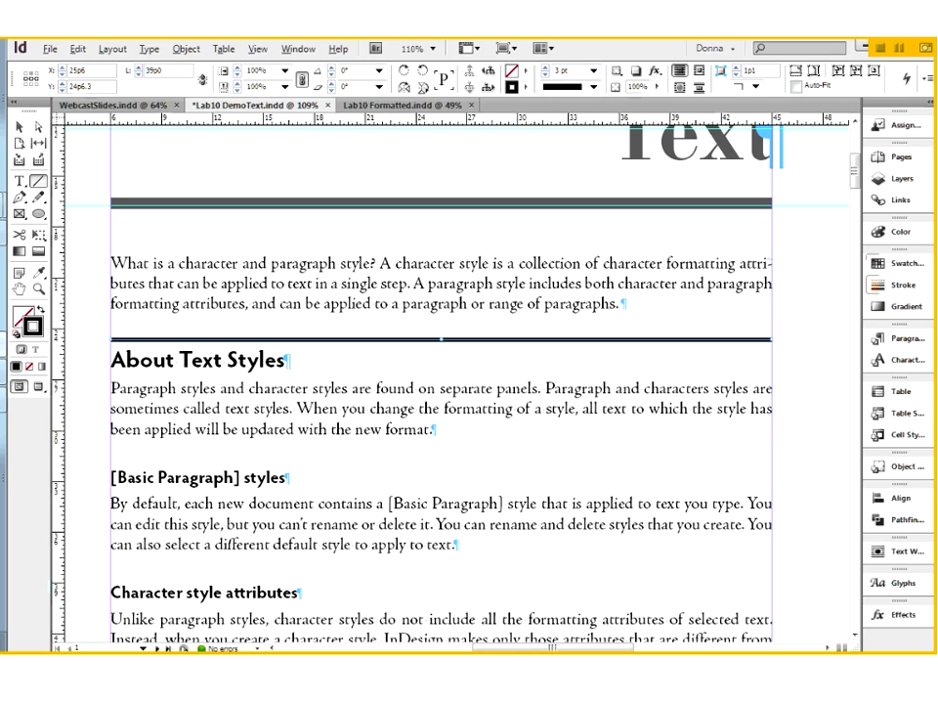
pyautogui.click(904, 263)
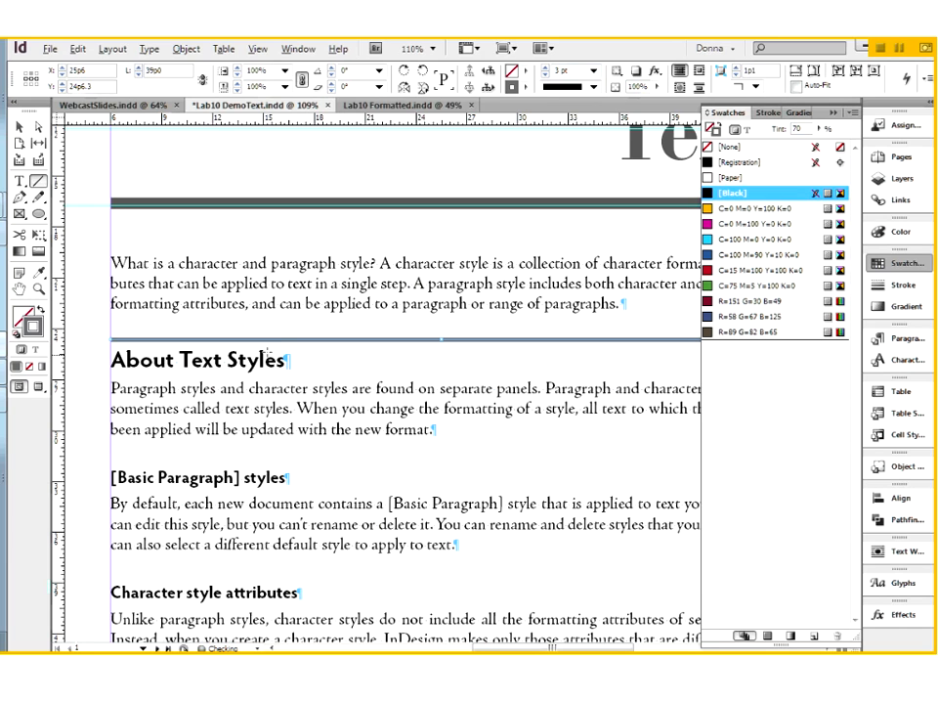
# Switch the page to Preview mode, deselect everything and collapse the swatches so the whole page width shows.
pyautogui.click(20, 128)
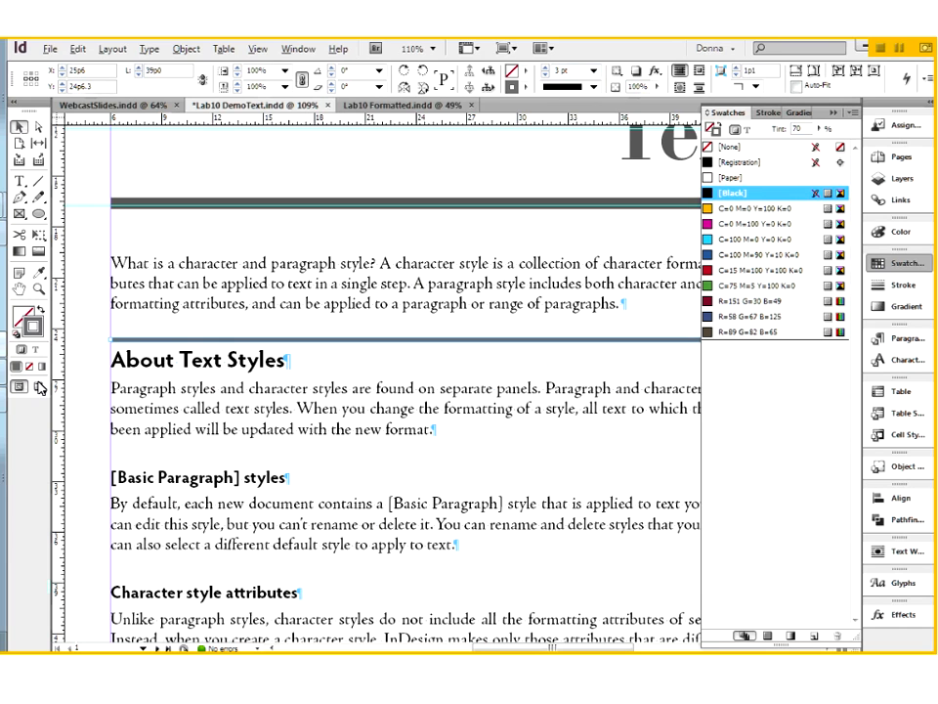
pyautogui.click(38, 387)
pyautogui.hotkey('ctrl', 'shift', 'a')
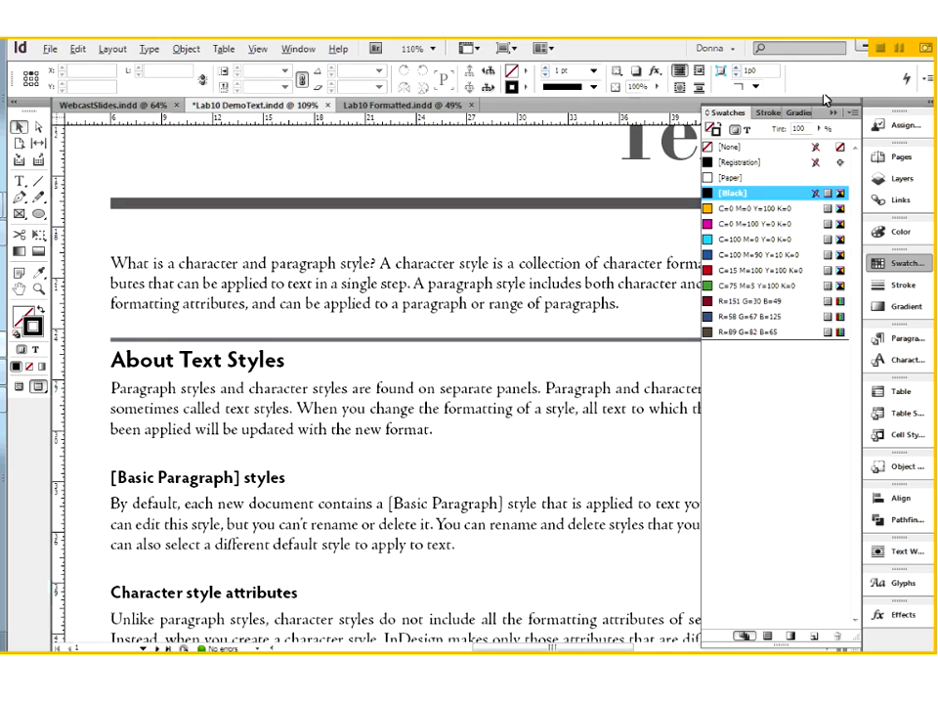
pyautogui.click(834, 113)
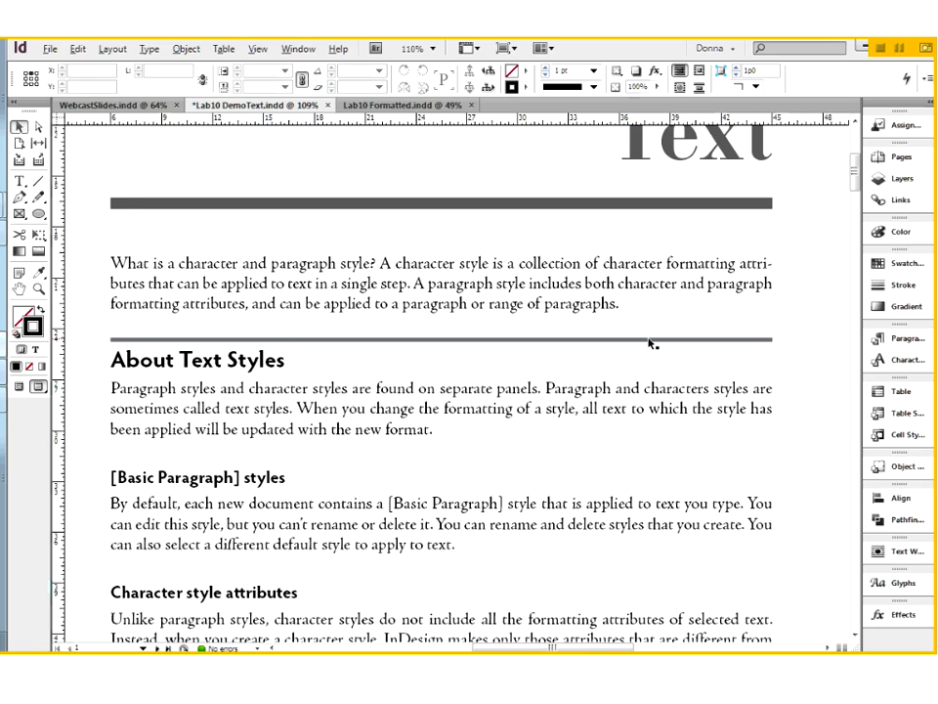
# Add about two lines of filler text, such as "alskdfj a;sldkfj", to the end of the introductory paragraph.
pyautogui.hotkey('ctrl', '-')
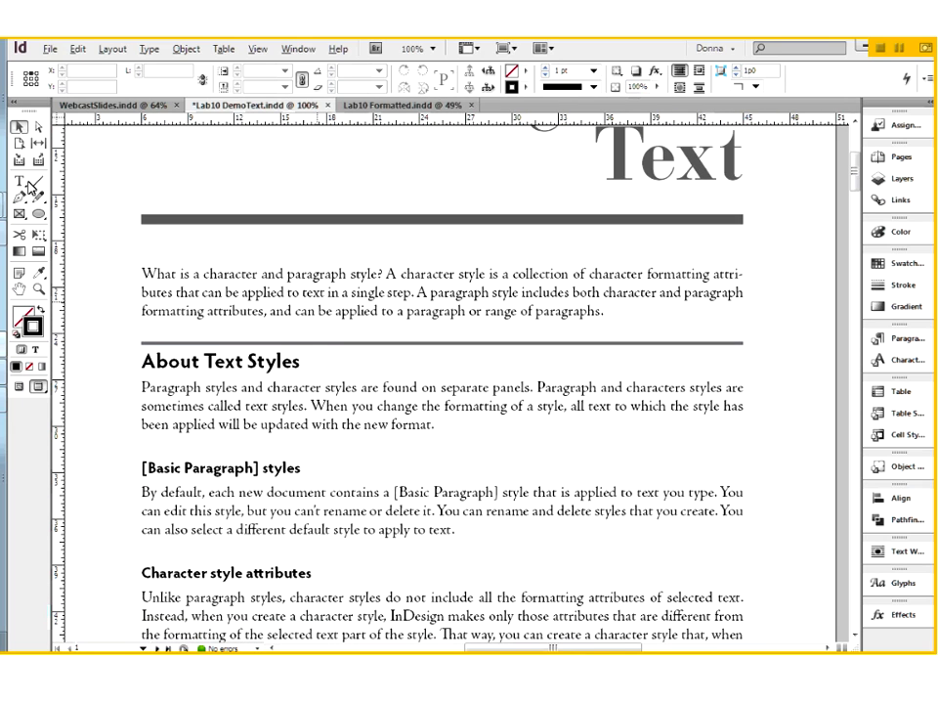
pyautogui.press('t')
pyautogui.click(628, 314)
pyautogui.press('BackSpace')
pyautogui.write('.')
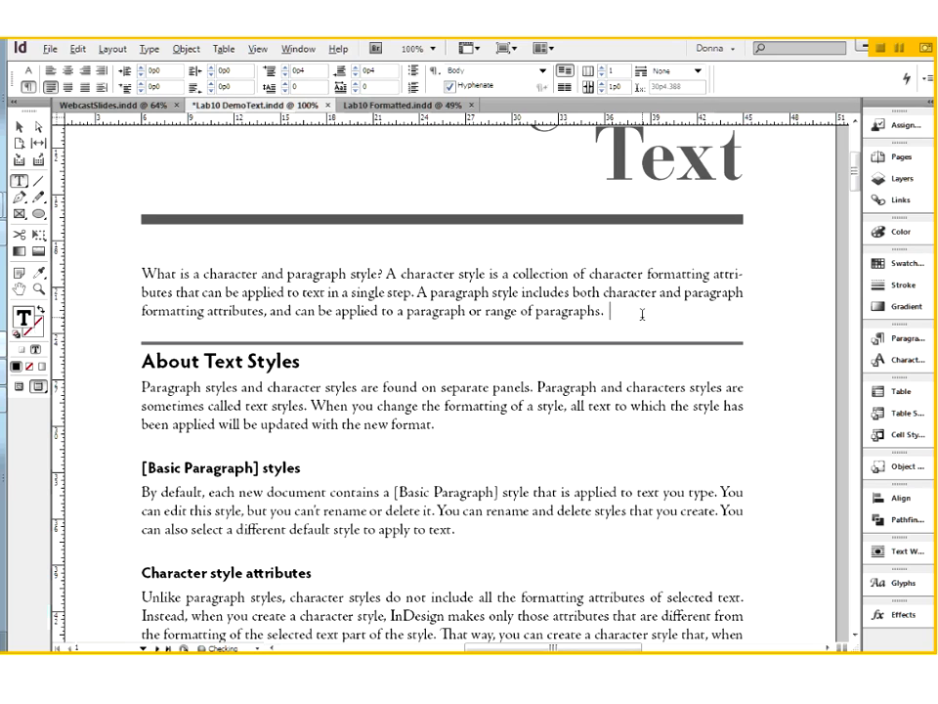
pyautogui.write(' alskdfj a;sldkfj a;slkdfj')
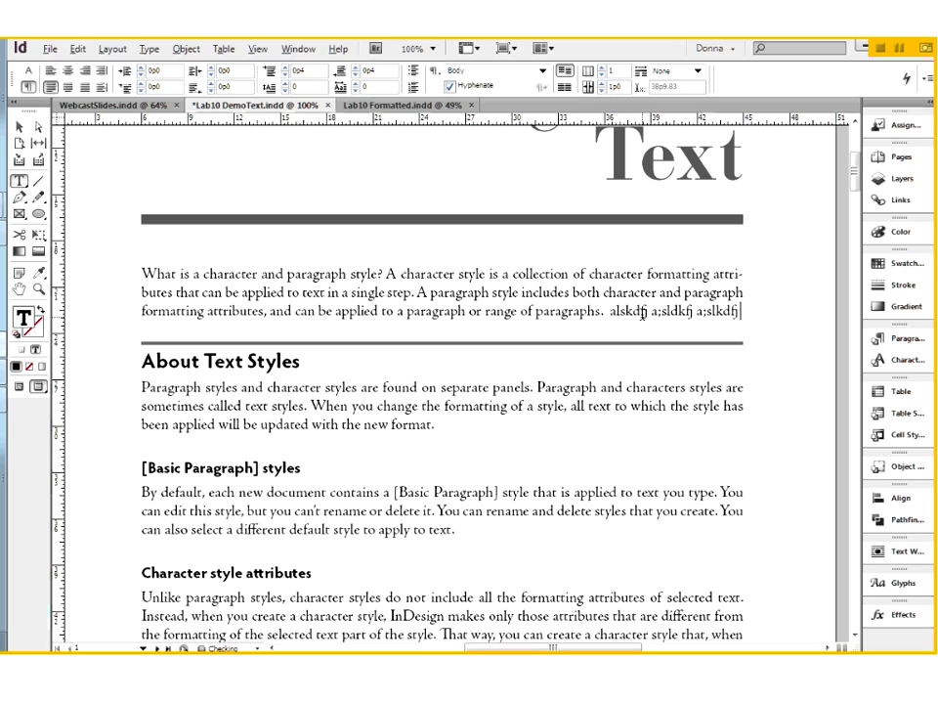
pyautogui.write(' ;alskdjf ;alskdfj ;laskdjf ;laskdjf ;alskdjf ;alsdkfj')
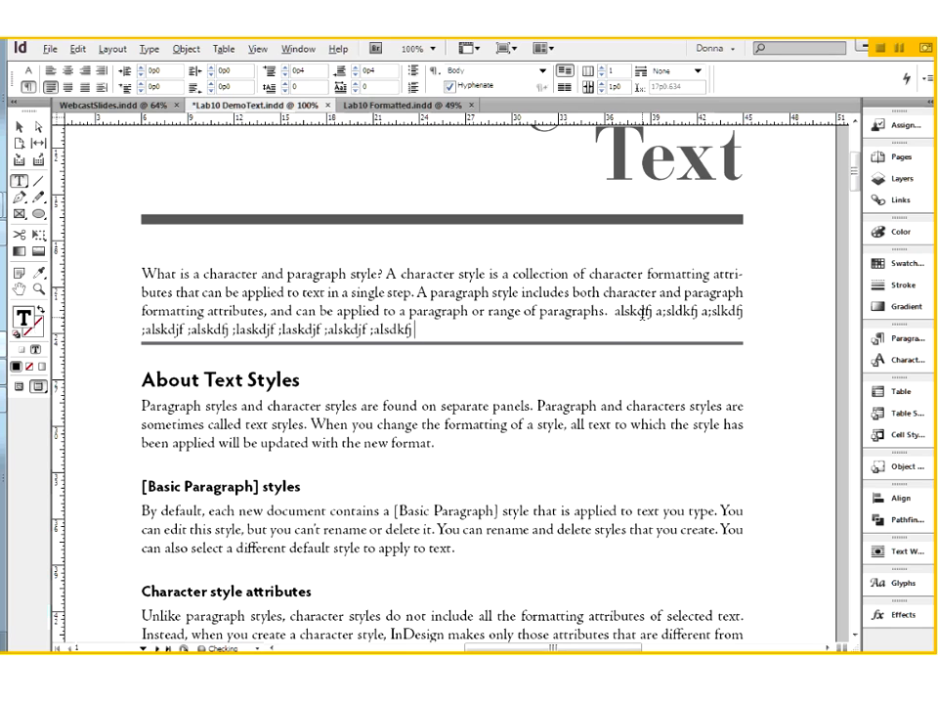
pyautogui.write(' ;alskdjf ;alskdjf a;lsdkjf a;lskdjf a;l')
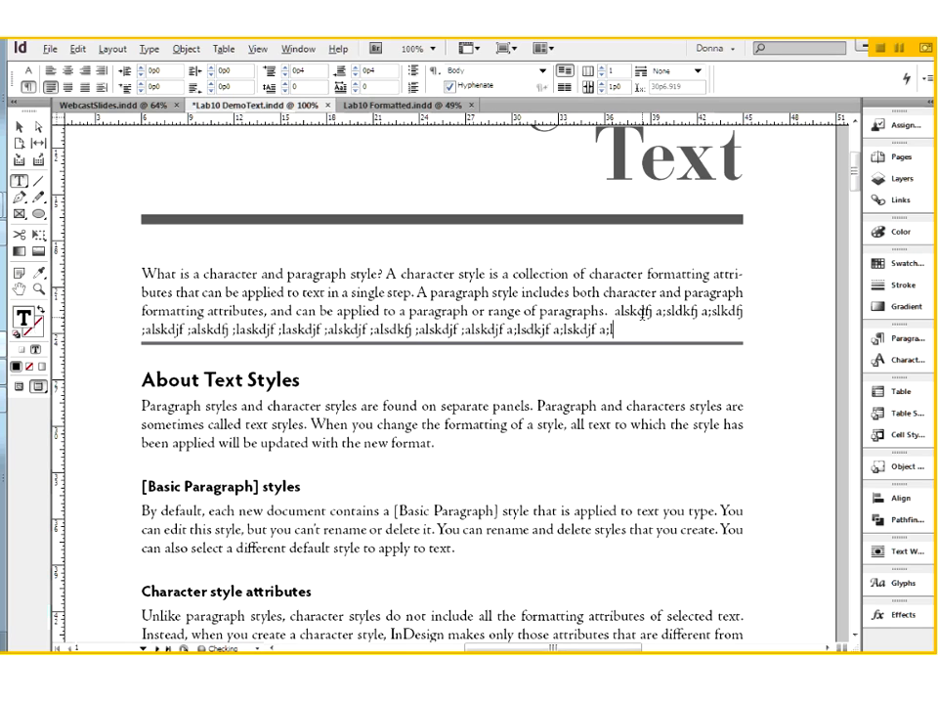
pyautogui.write('skdjf a;lskdjf a;lskdjf a;lskdjf al;skdfj a;lskdfj a;lskdfj a;lskdfj')
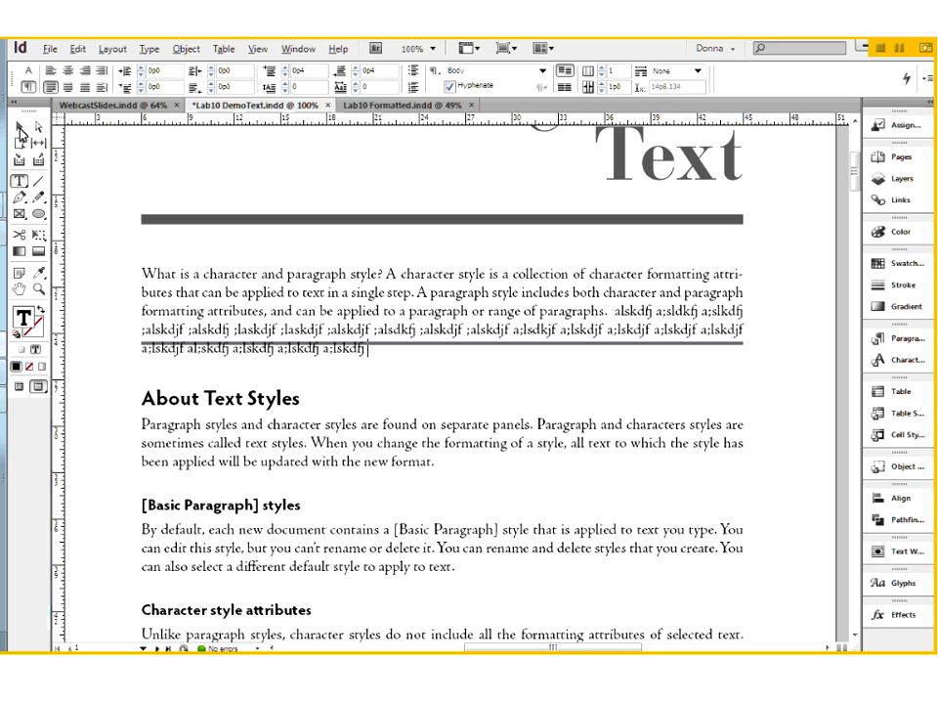
# Move the drawn line down to just above the "About Text Styles" heading, and delete it.
pyautogui.click(21, 130)
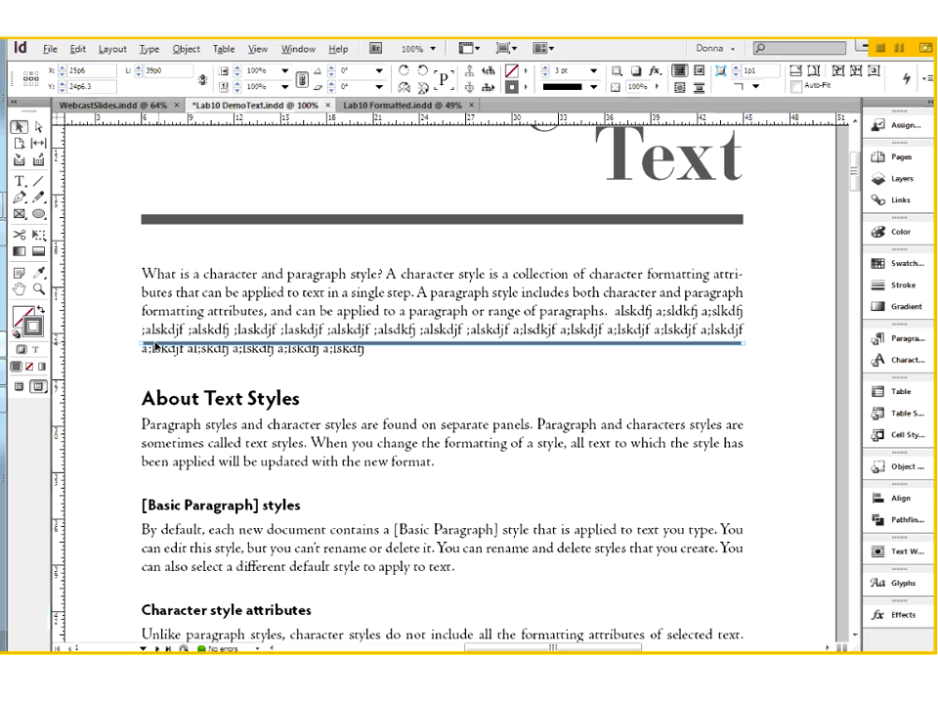
pyautogui.moveTo(155, 346); pyautogui.dragTo(157, 382)
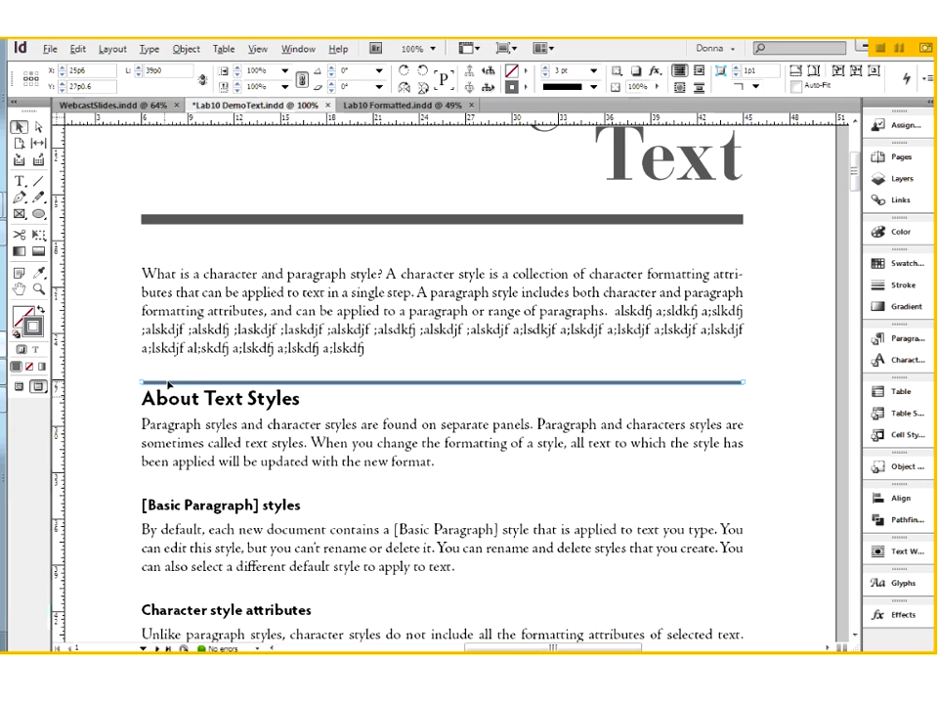
pyautogui.press('Delete')
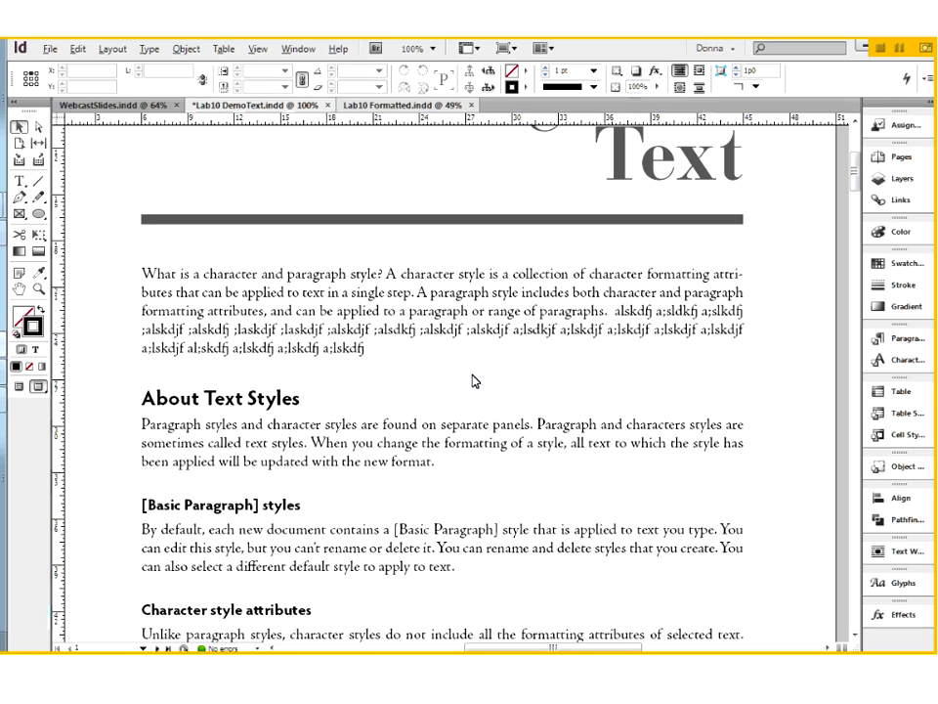
# Look at Lab10 Formatted again, and review the Paragraph Rules options of the H1 heading style in Lab10 DemoText without changing them.
pyautogui.hotkey('ctrl', 'Tab')
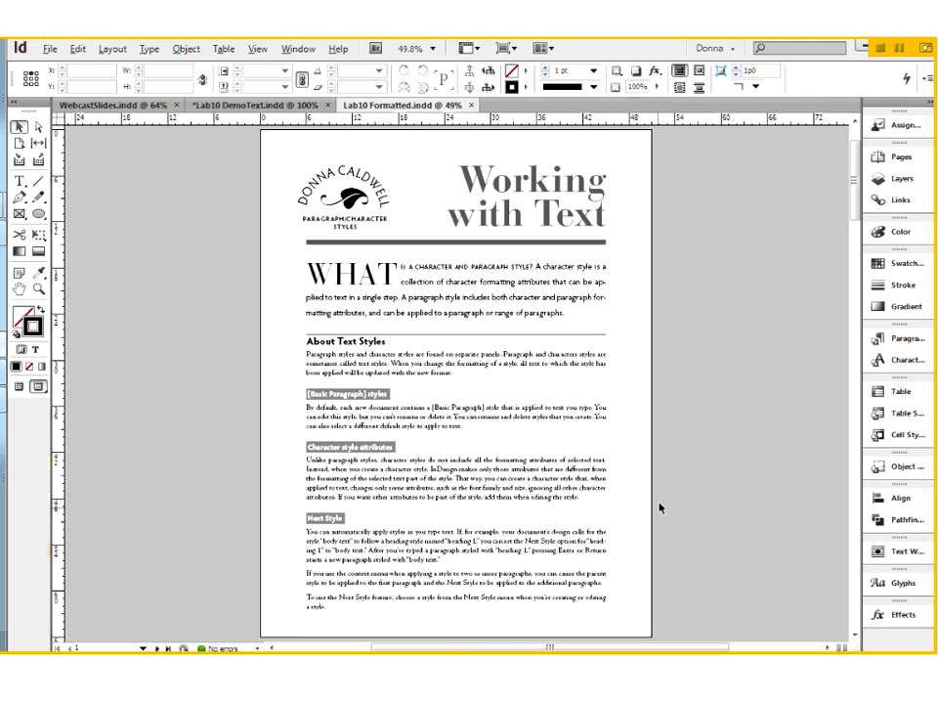
pyautogui.click(270, 106)
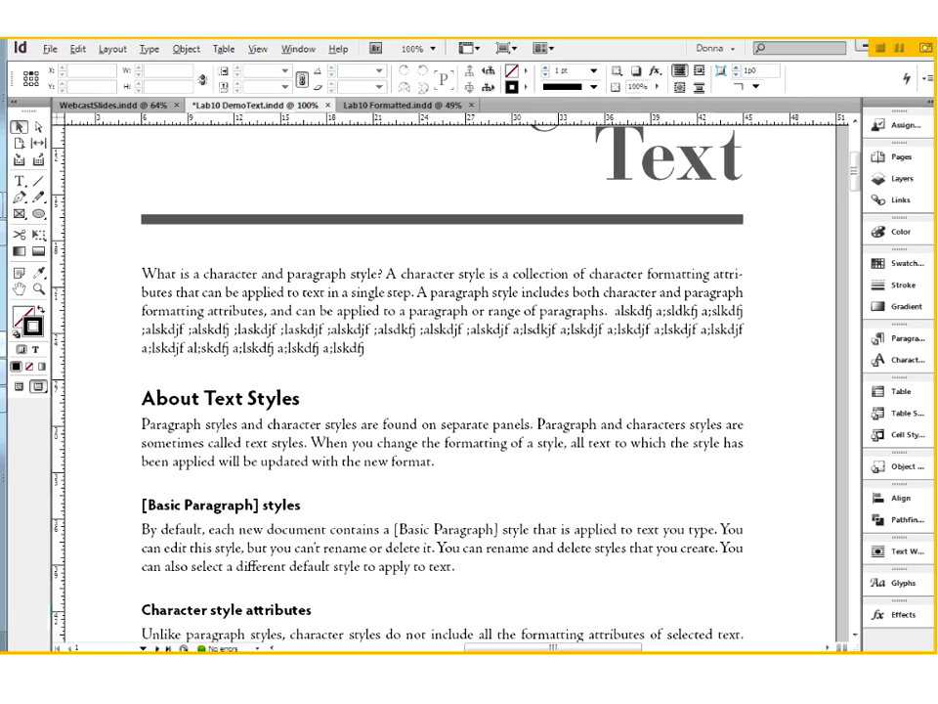
pyautogui.click(21, 180)
pyautogui.click(235, 399)
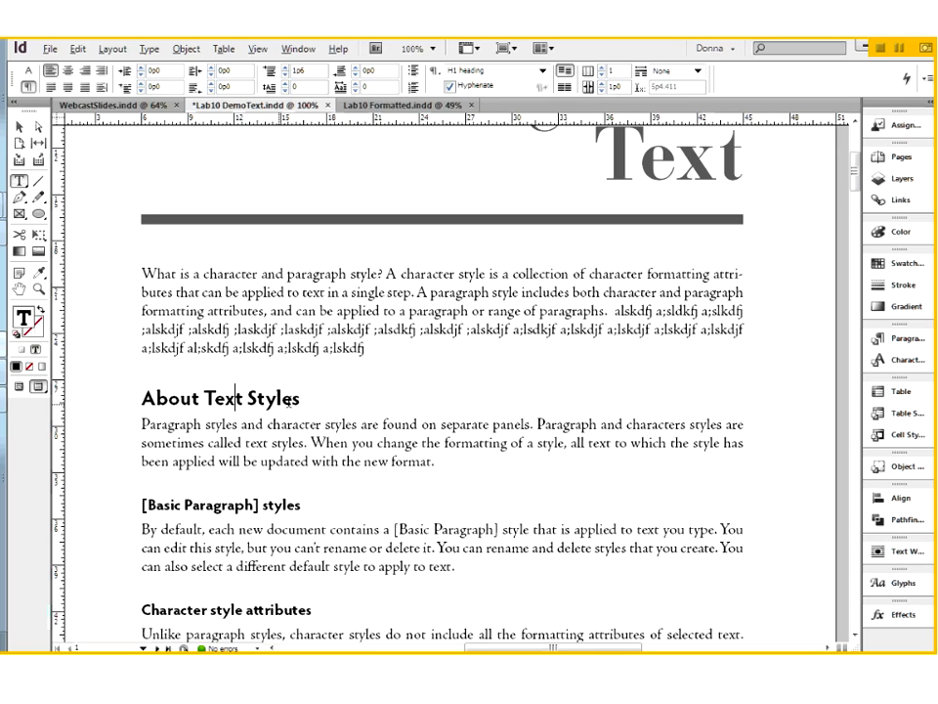
pyautogui.click(897, 340)
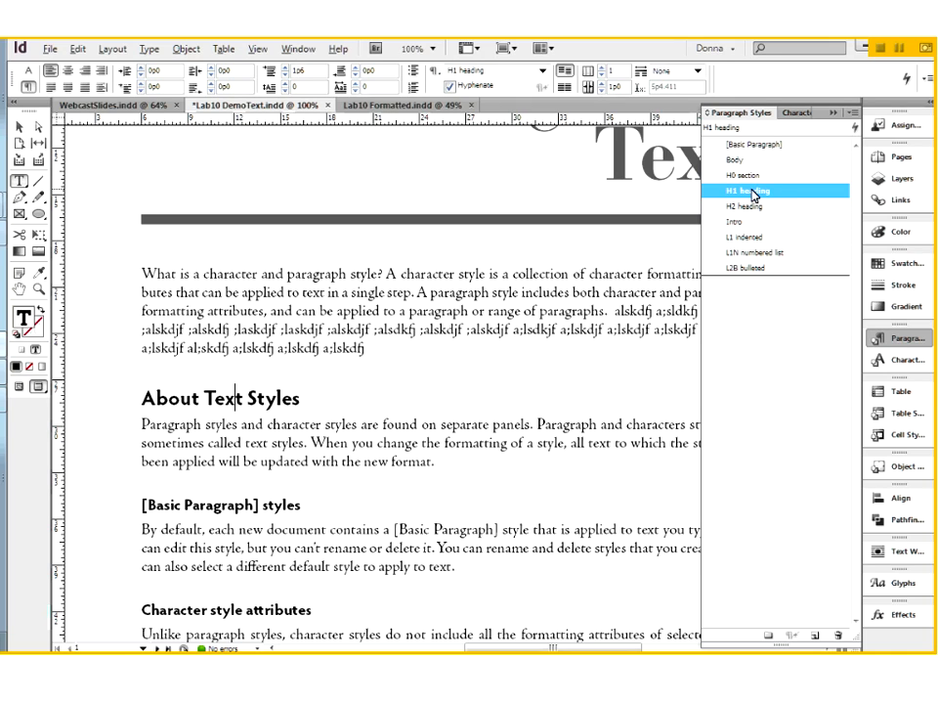
pyautogui.rightClick(761, 189)
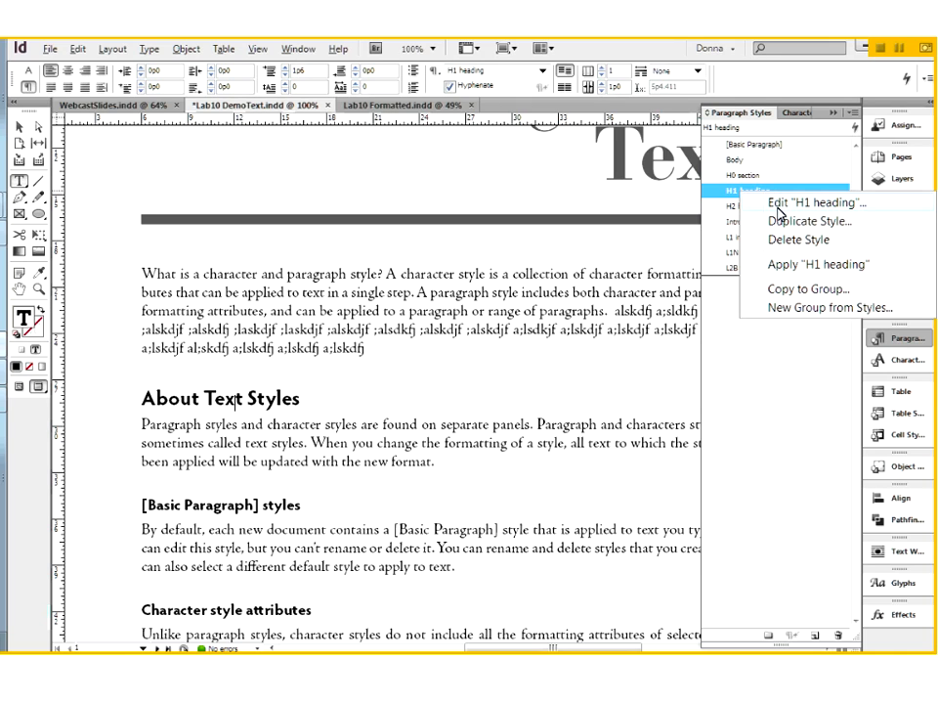
pyautogui.click(778, 205)
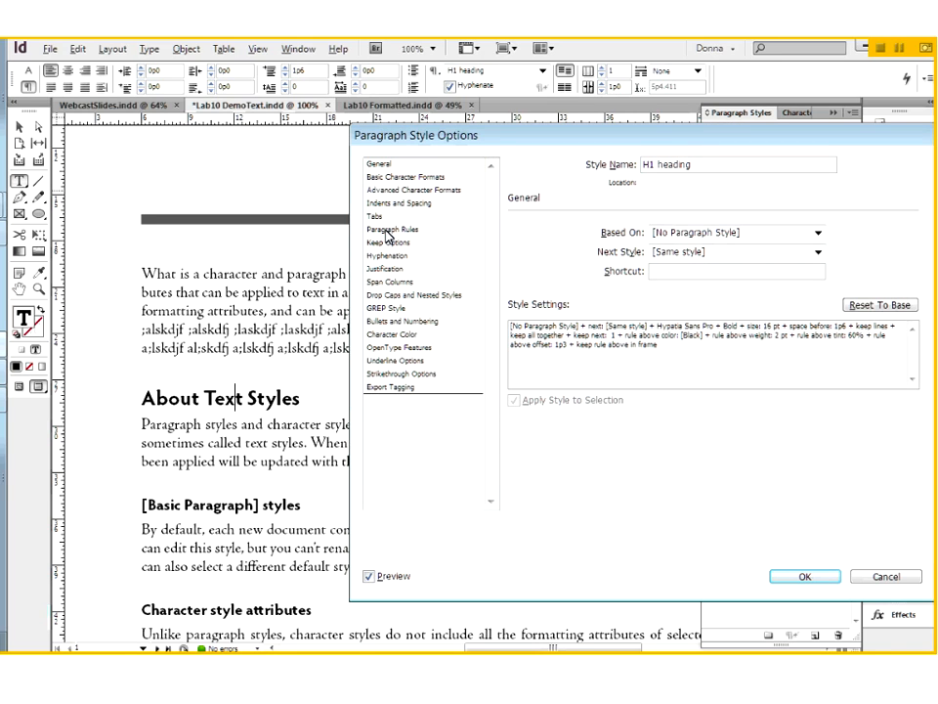
pyautogui.click(390, 229)
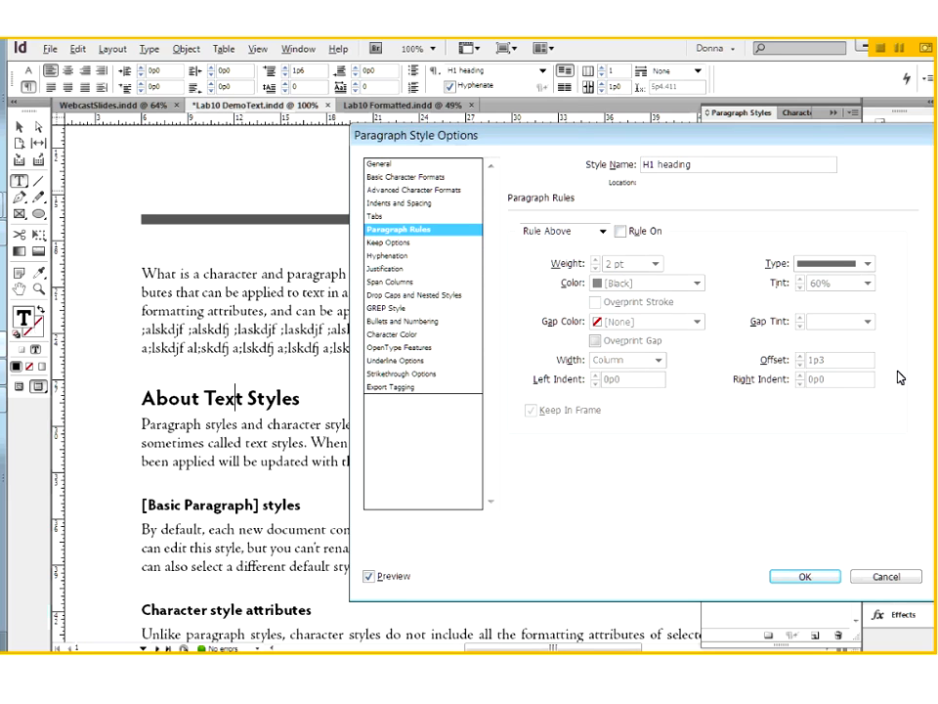
pyautogui.click(866, 581)
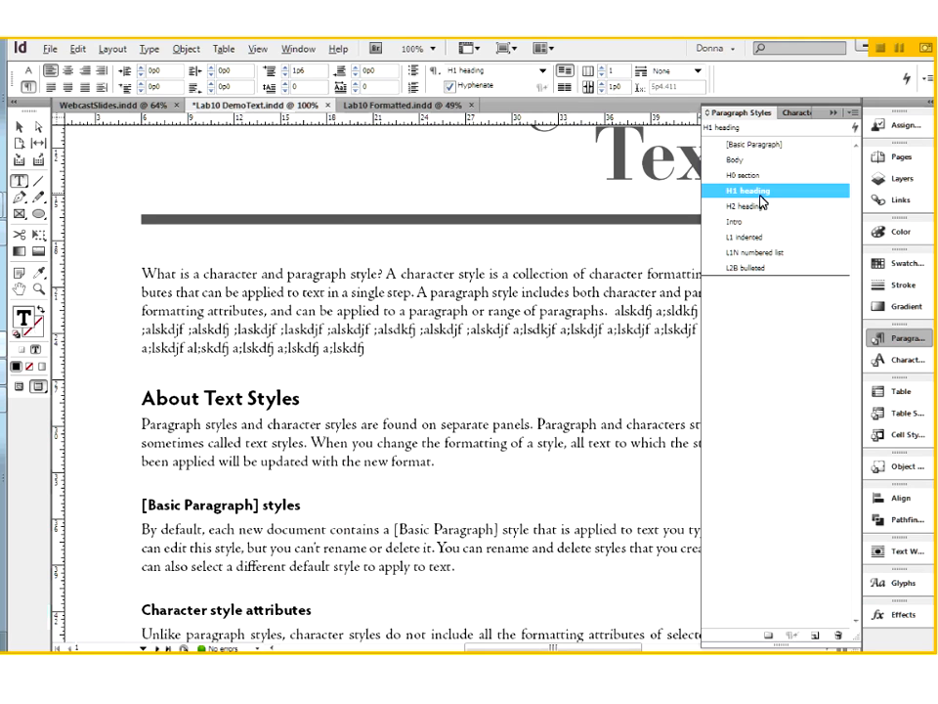
pyautogui.click(832, 114)
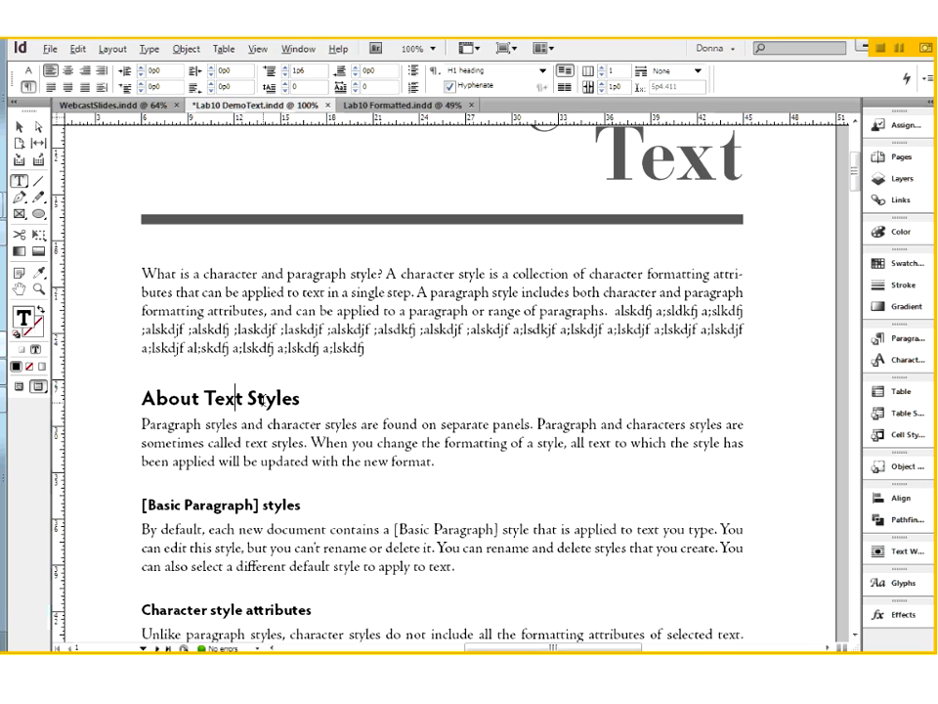
# Turn on Rule Above in the Paragraph Rules of the "About Text Styles" heading, keeping the whole heading in view.
pyautogui.click(926, 79)
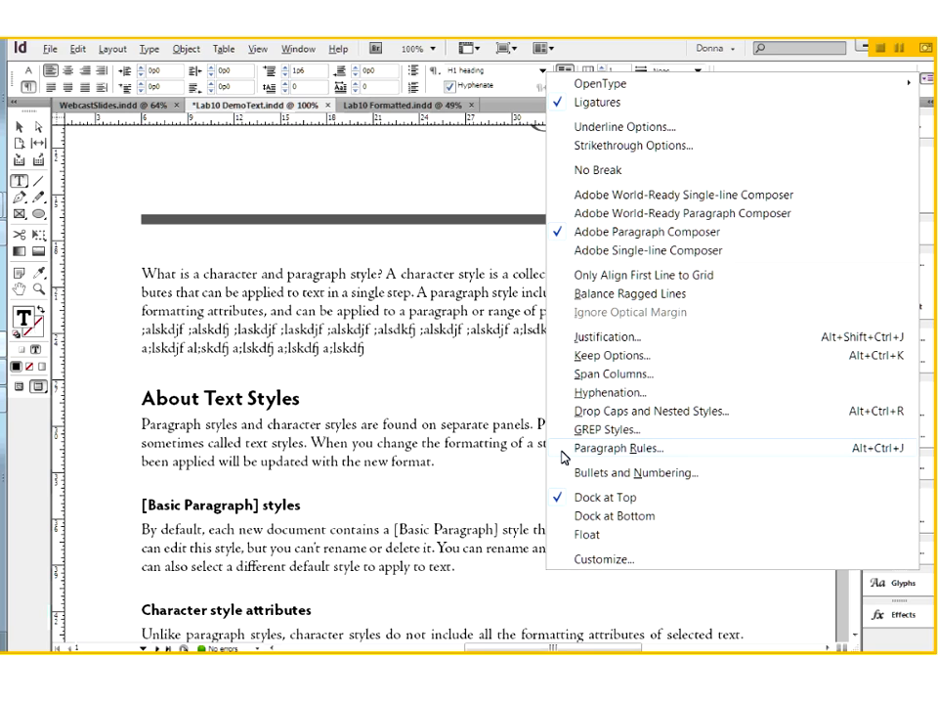
pyautogui.click(563, 451)
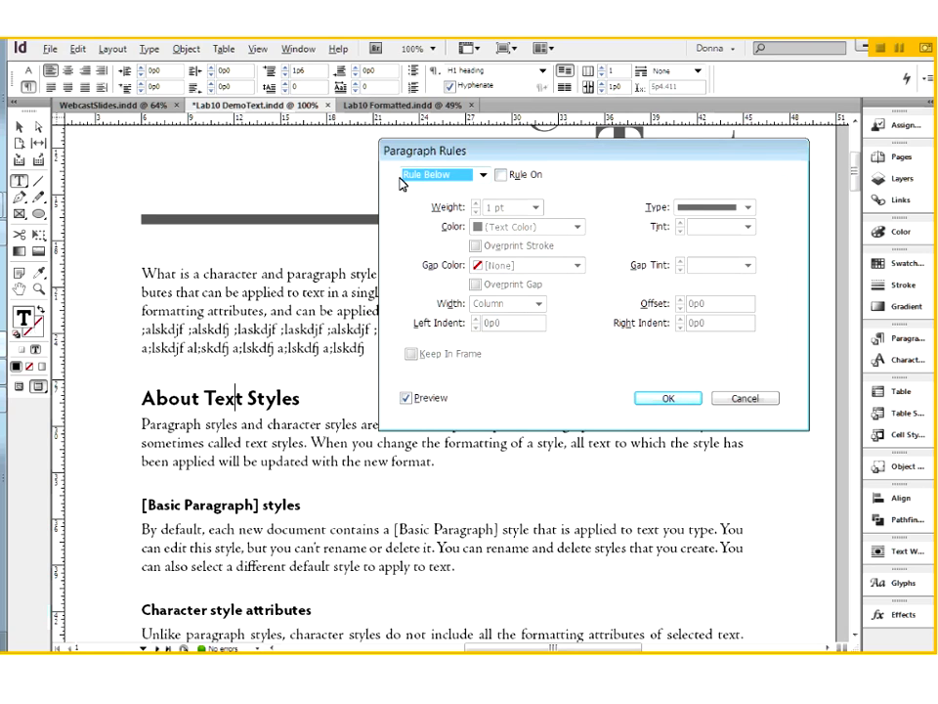
pyautogui.click(482, 176)
pyautogui.click(479, 178)
pyautogui.click(483, 176)
pyautogui.click(451, 188)
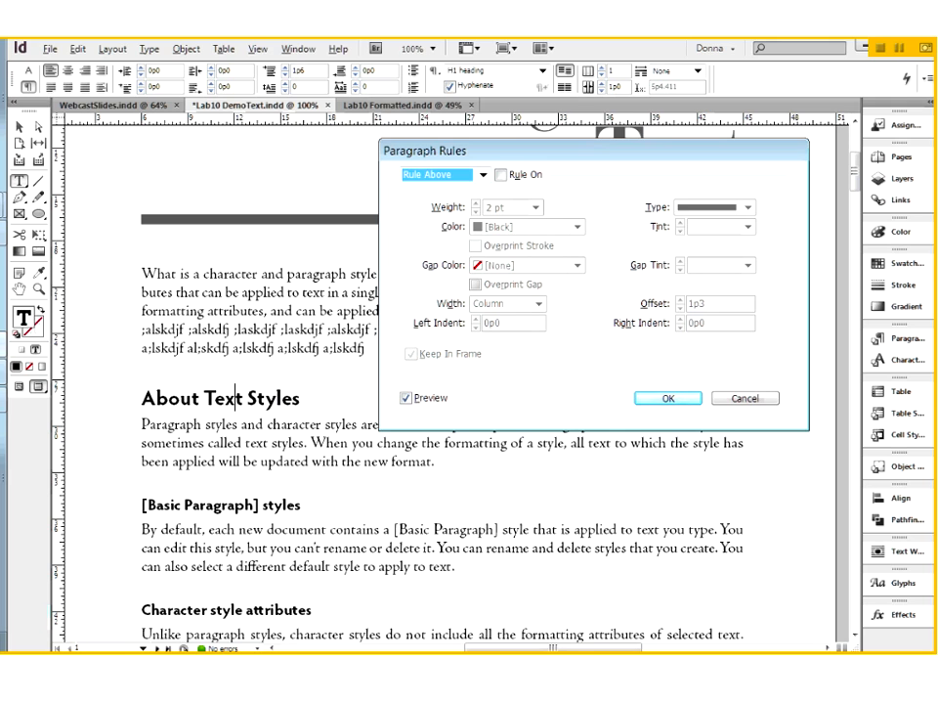
pyautogui.click(502, 176)
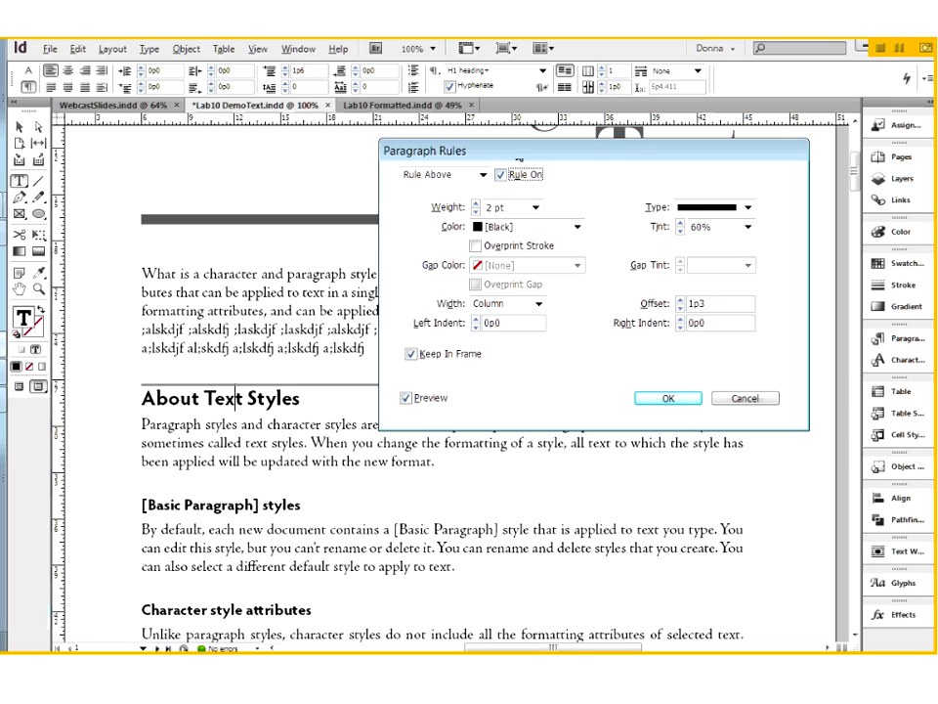
pyautogui.moveTo(518, 151); pyautogui.dragTo(488, 68)
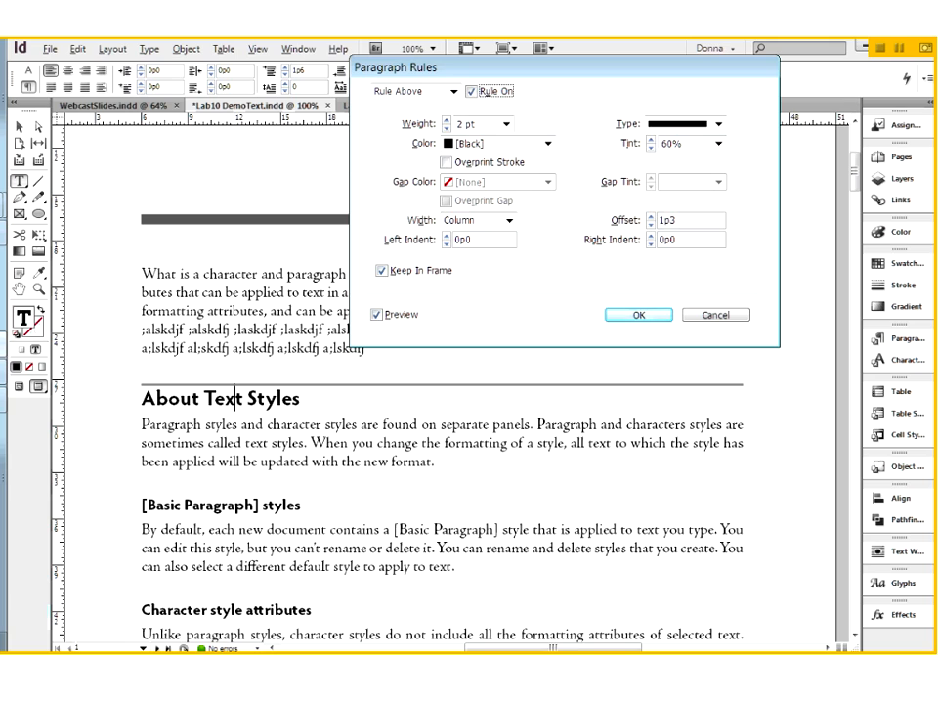
# Set the rule above the heading to a weight of 1 pt and a tint of 100%.
pyautogui.click(507, 125)
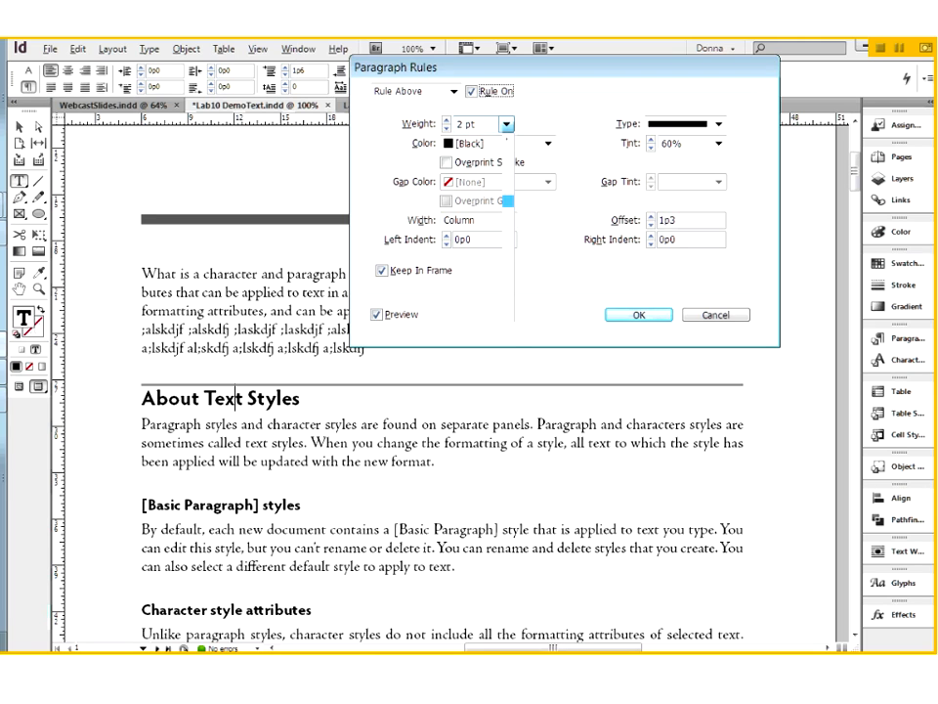
pyautogui.click(481, 189)
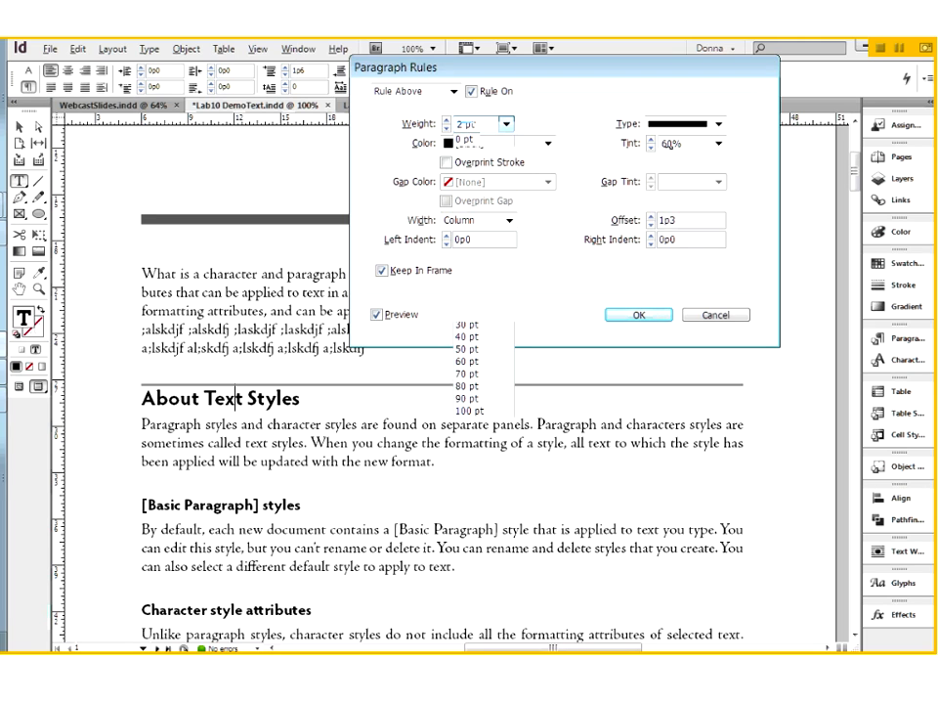
pyautogui.click(720, 143)
pyautogui.click(674, 282)
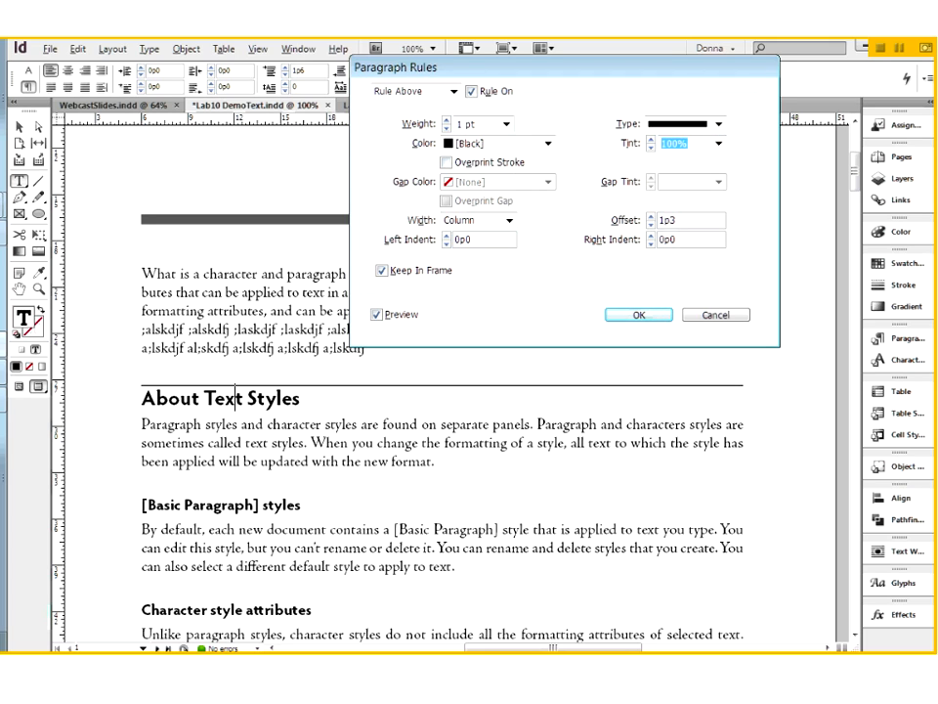
# Try weights of 20 pt and 3 pt for the rule, and set the weight to 2 pt.
pyautogui.click(506, 126)
pyautogui.click(465, 318)
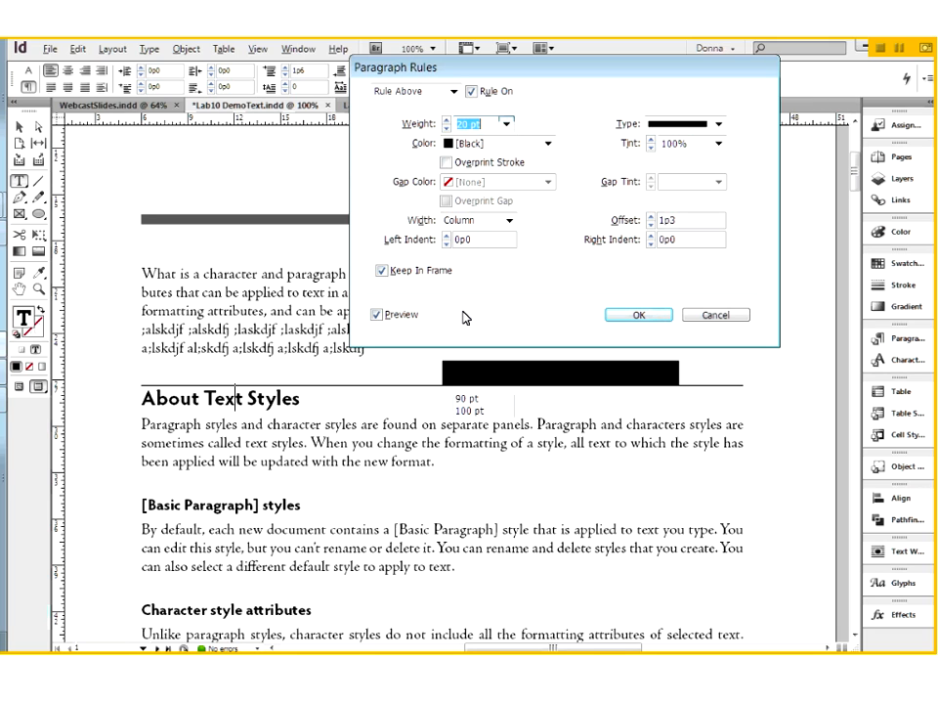
pyautogui.click(507, 125)
pyautogui.click(471, 213)
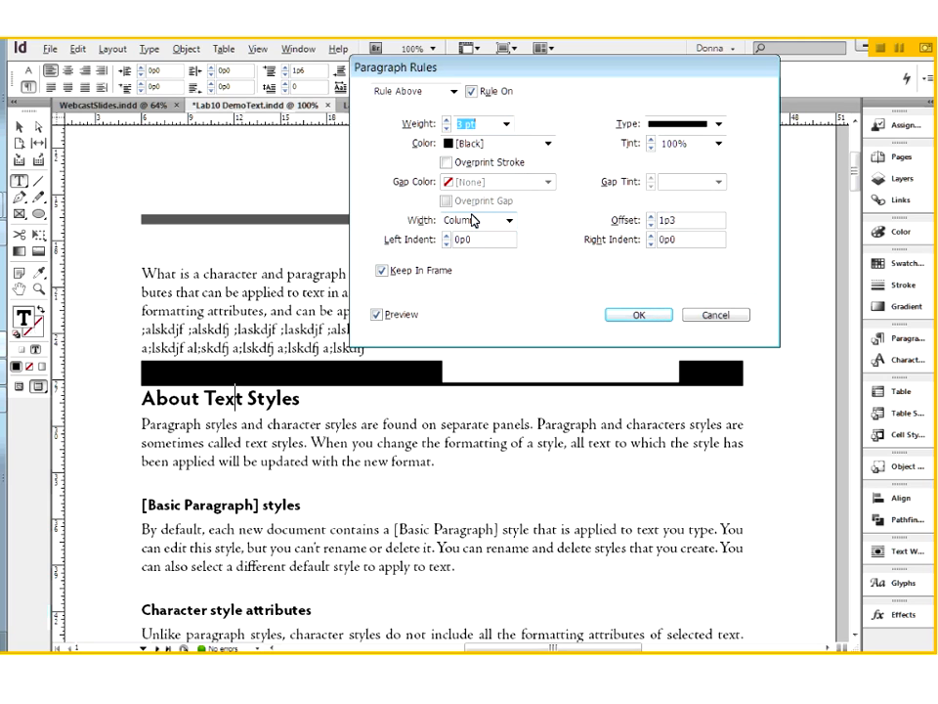
pyautogui.click(507, 125)
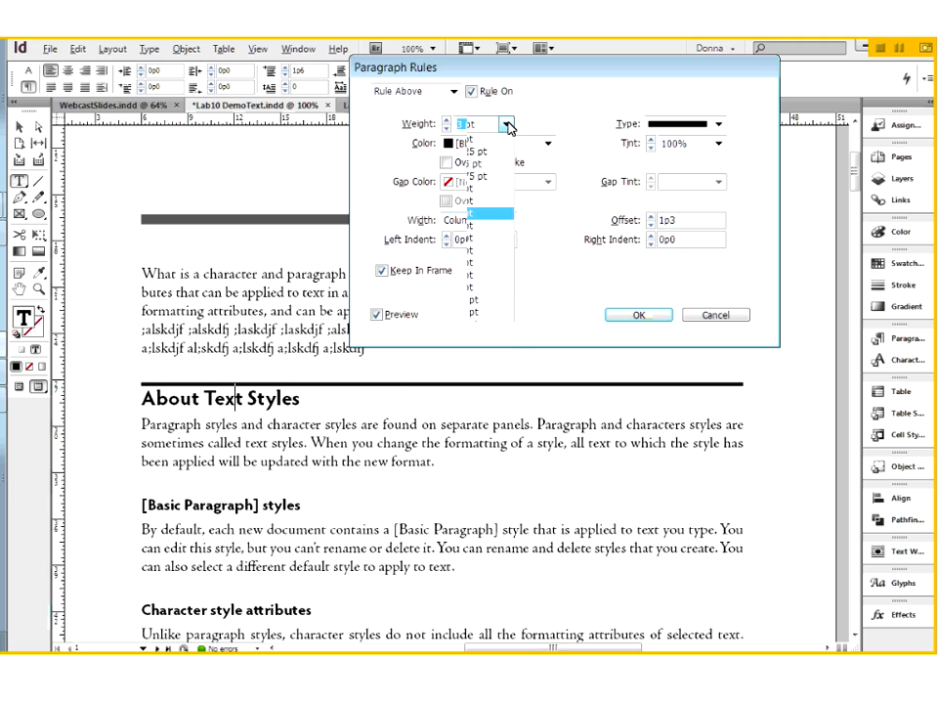
pyautogui.click(478, 205)
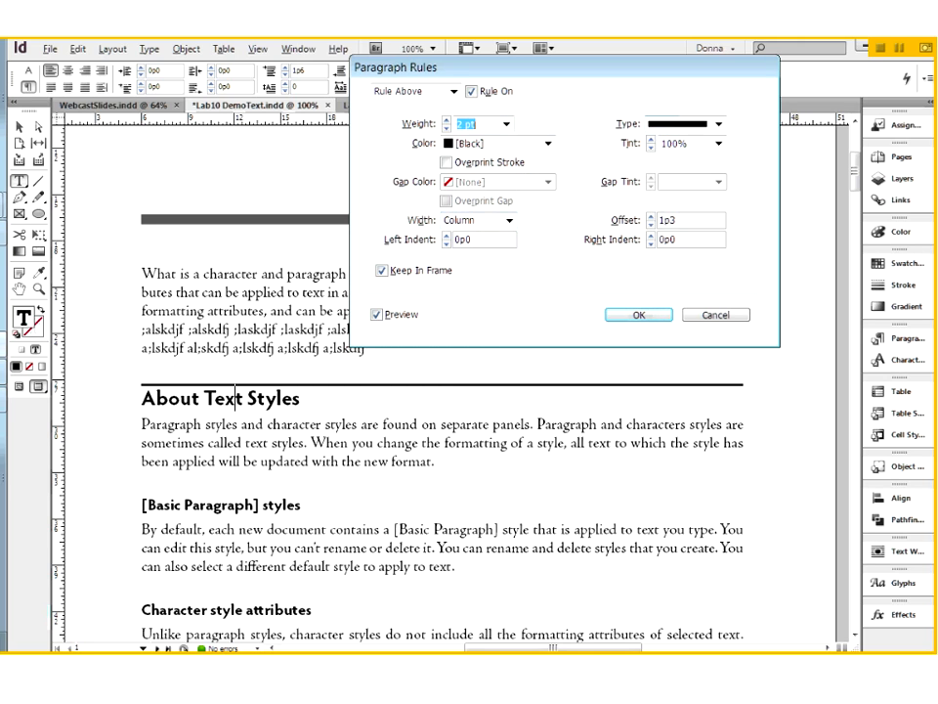
# Try the Japanese Dots type and a thick-and-thin double line for the rule, and raise its weight to 9 pt.
pyautogui.click(720, 125)
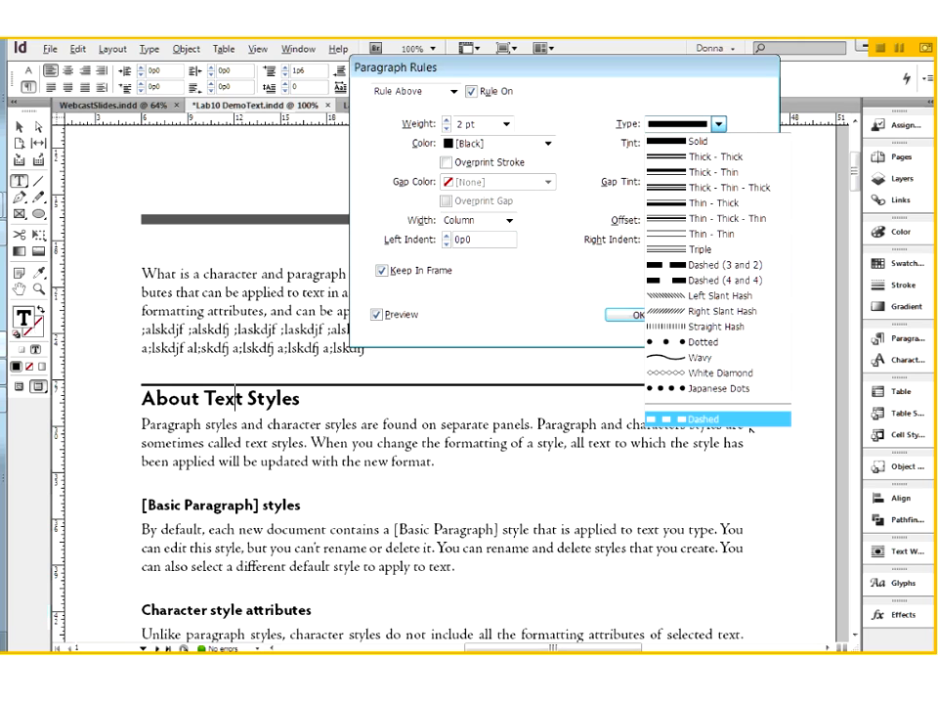
pyautogui.click(684, 389)
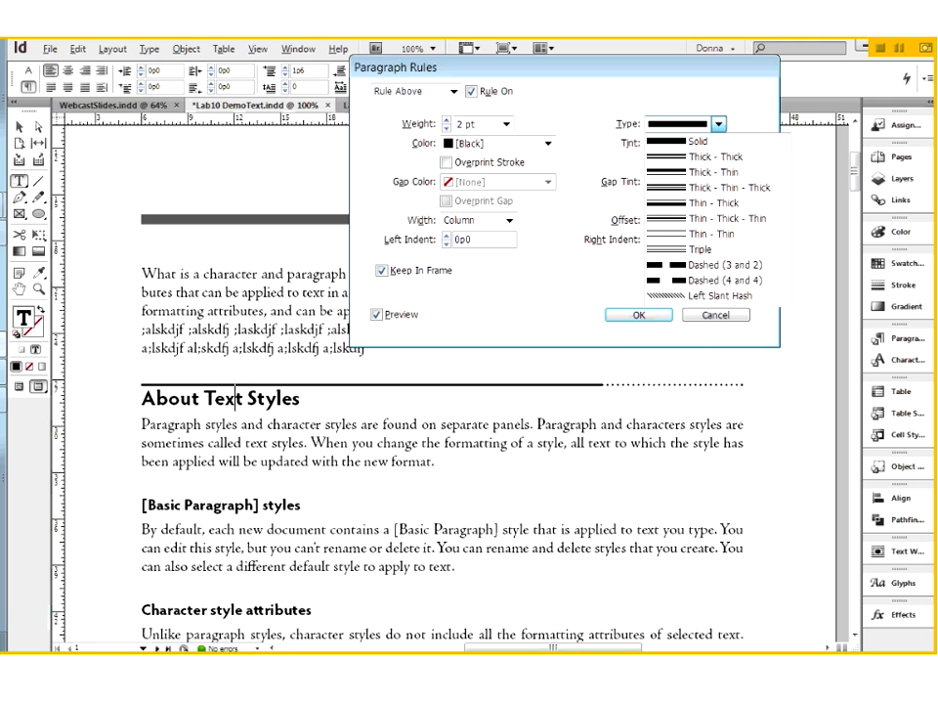
pyautogui.click(721, 128)
pyautogui.click(686, 173)
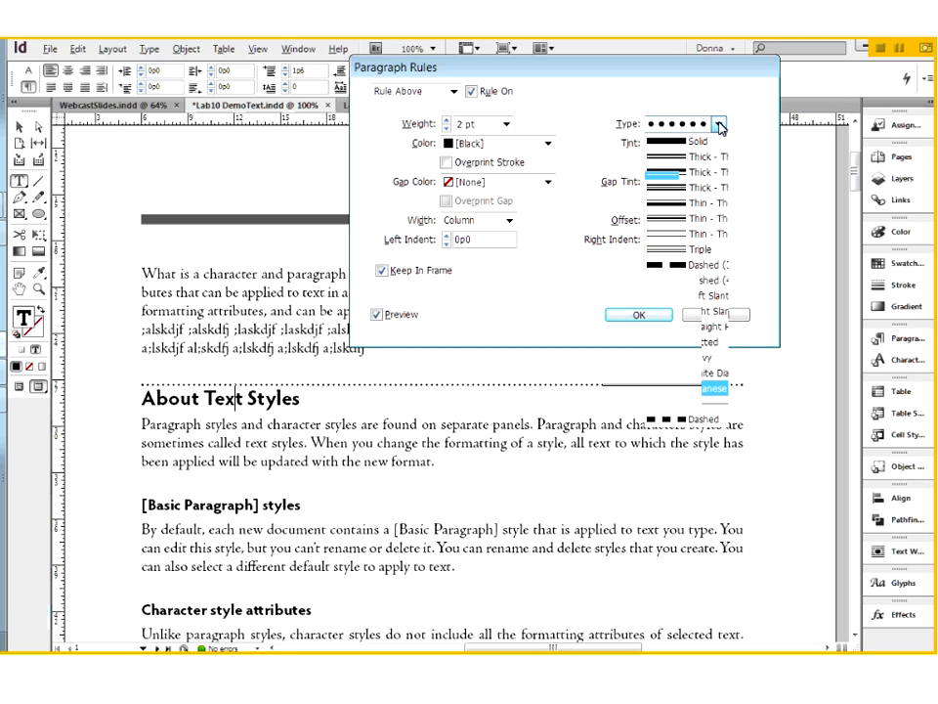
pyautogui.click(447, 120)
pyautogui.click(447, 120)
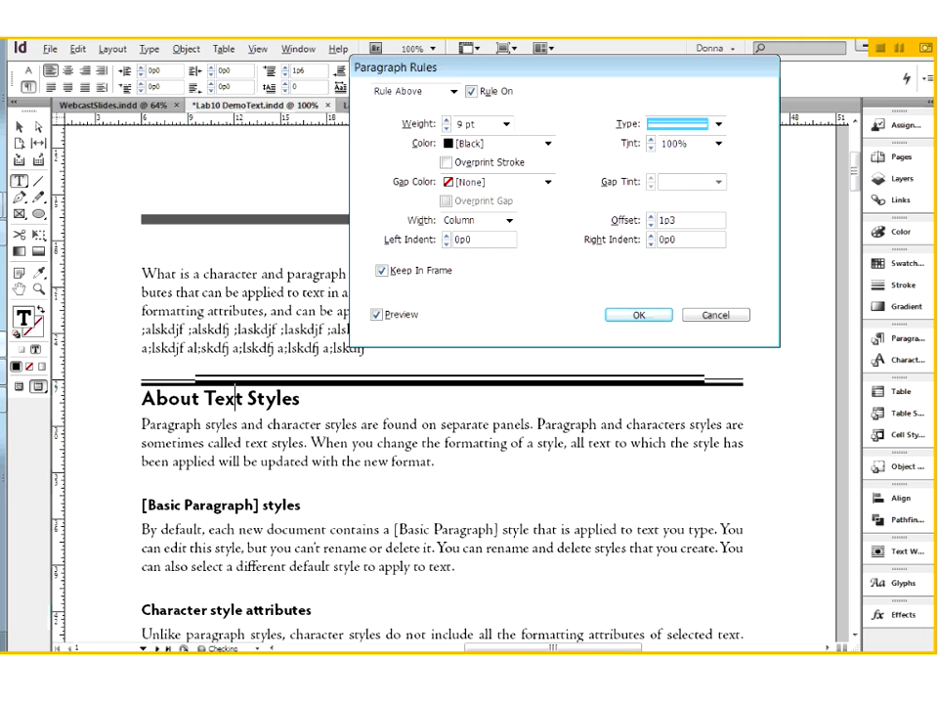
# Try the Left Slant Hash, Wavy and White Diamond types on the rule above the heading.
pyautogui.click(719, 124)
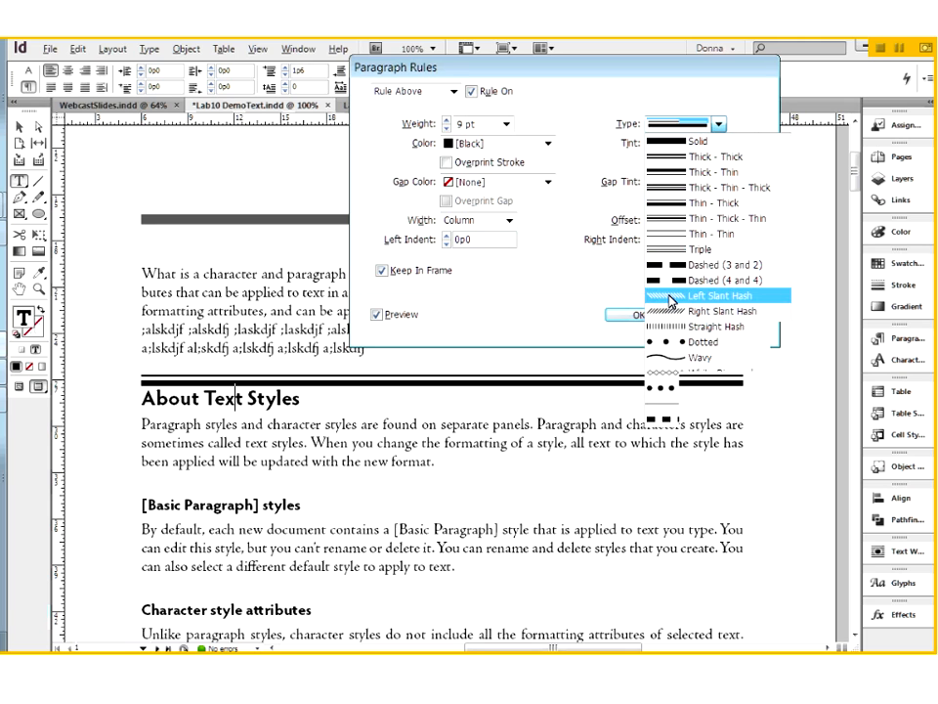
pyautogui.click(672, 352)
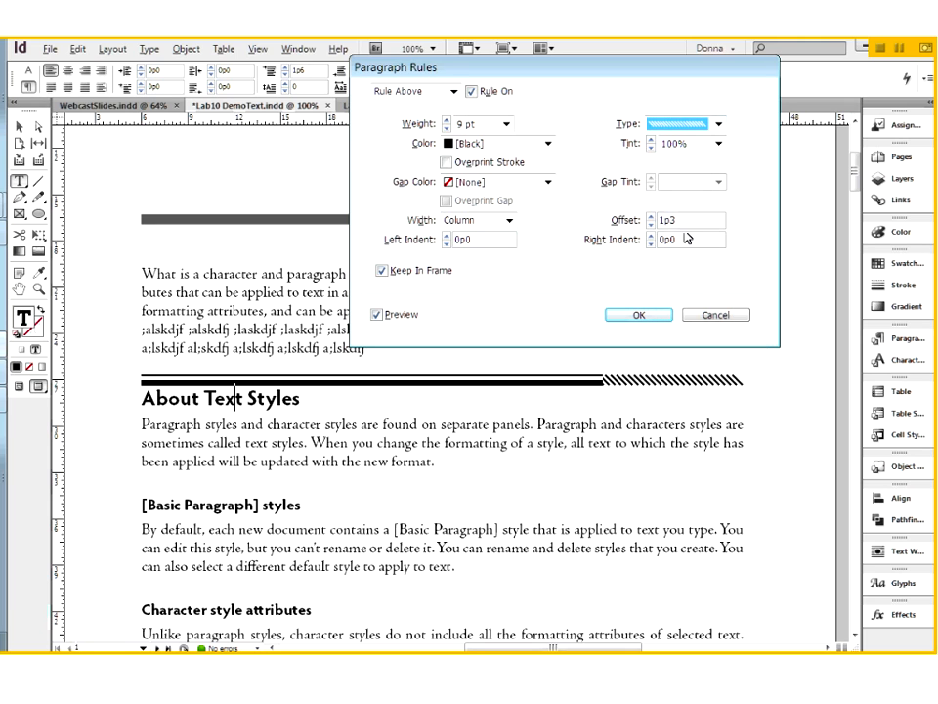
pyautogui.click(719, 124)
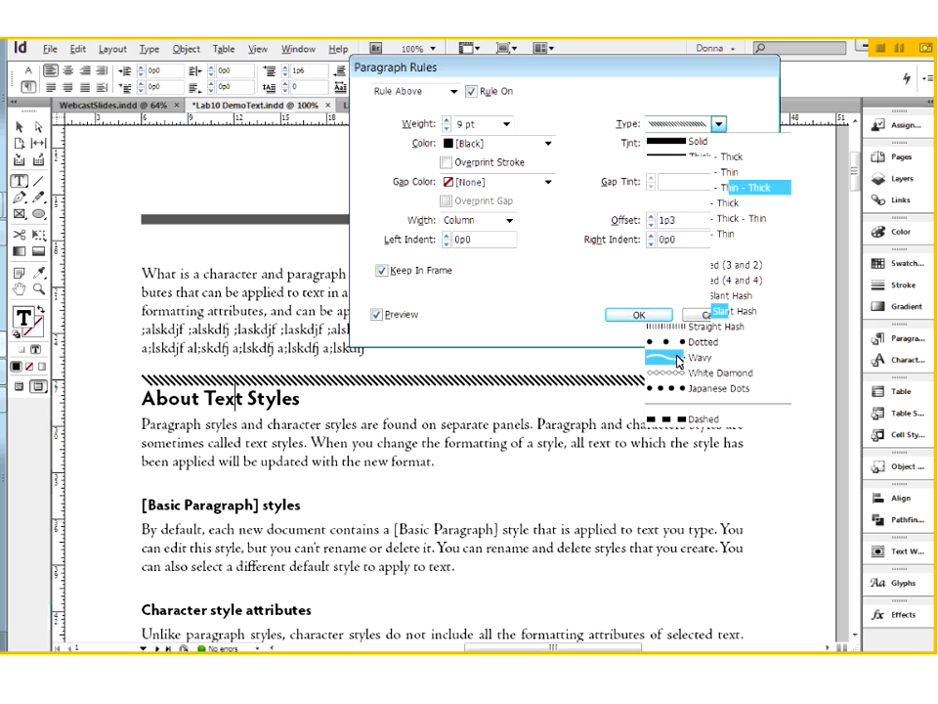
pyautogui.click(677, 357)
pyautogui.click(719, 127)
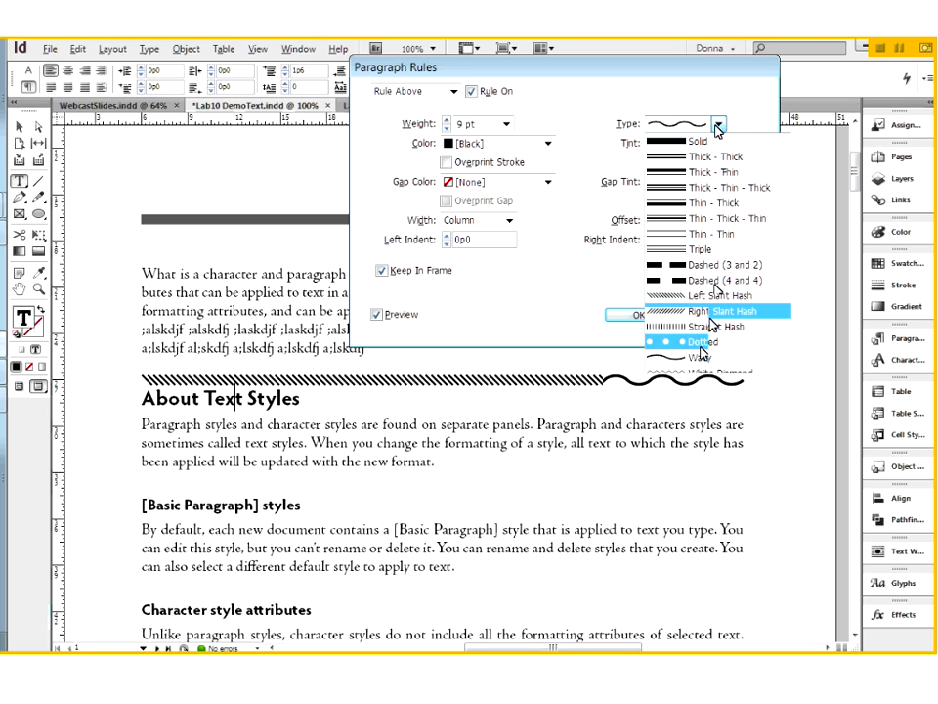
pyautogui.press('Return')
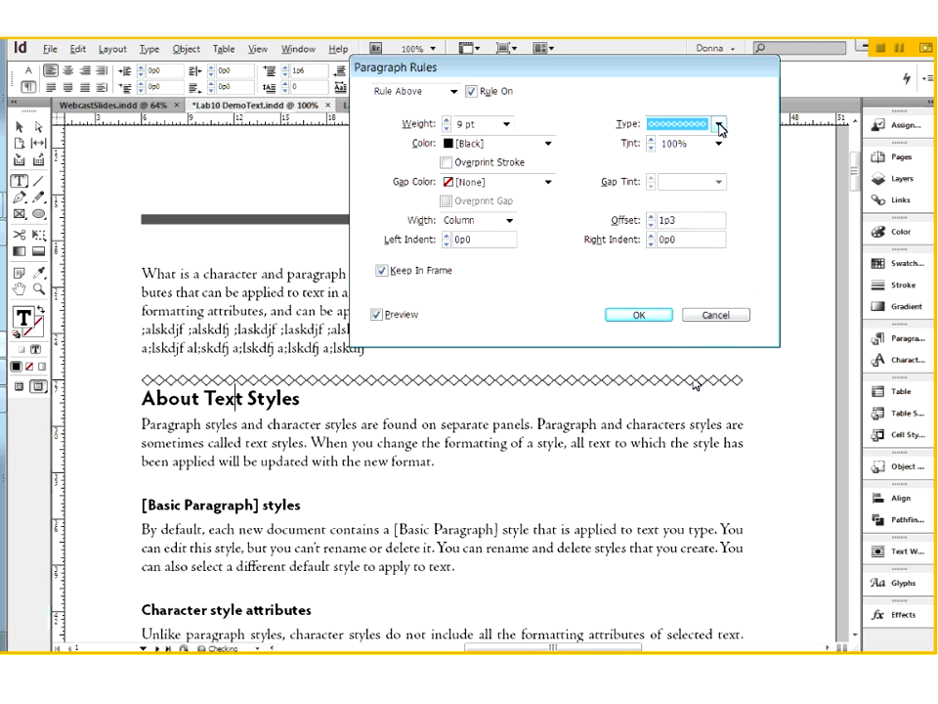
# Set the rule's type to Japanese Dots and reduce its weight to 5 pt.
pyautogui.click(719, 125)
pyautogui.click(682, 390)
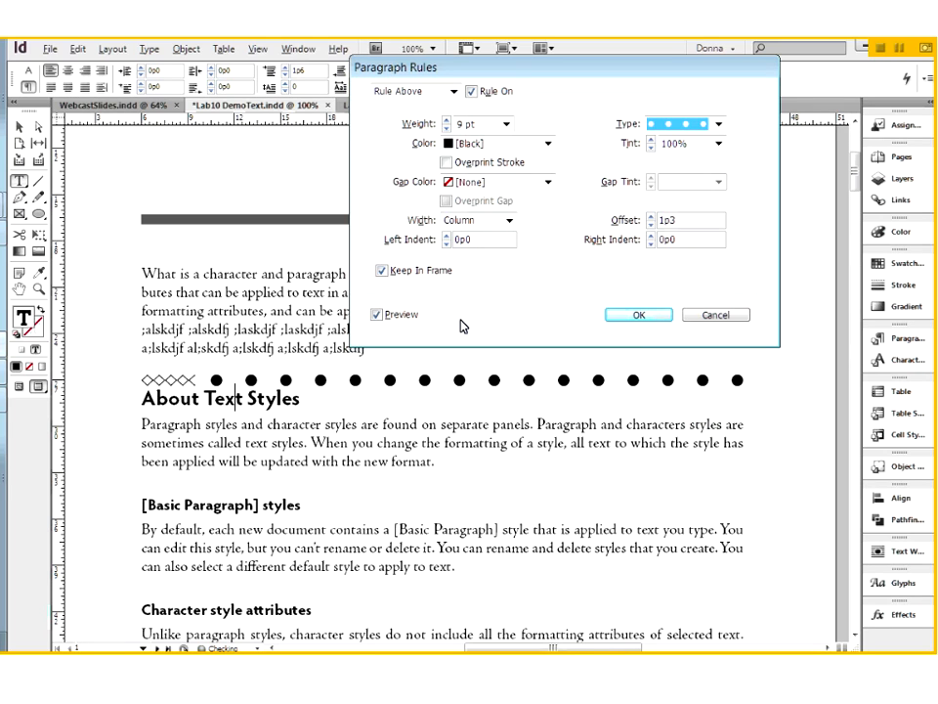
pyautogui.click(446, 128)
pyautogui.click(446, 128)
pyautogui.click(447, 128)
pyautogui.click(446, 128)
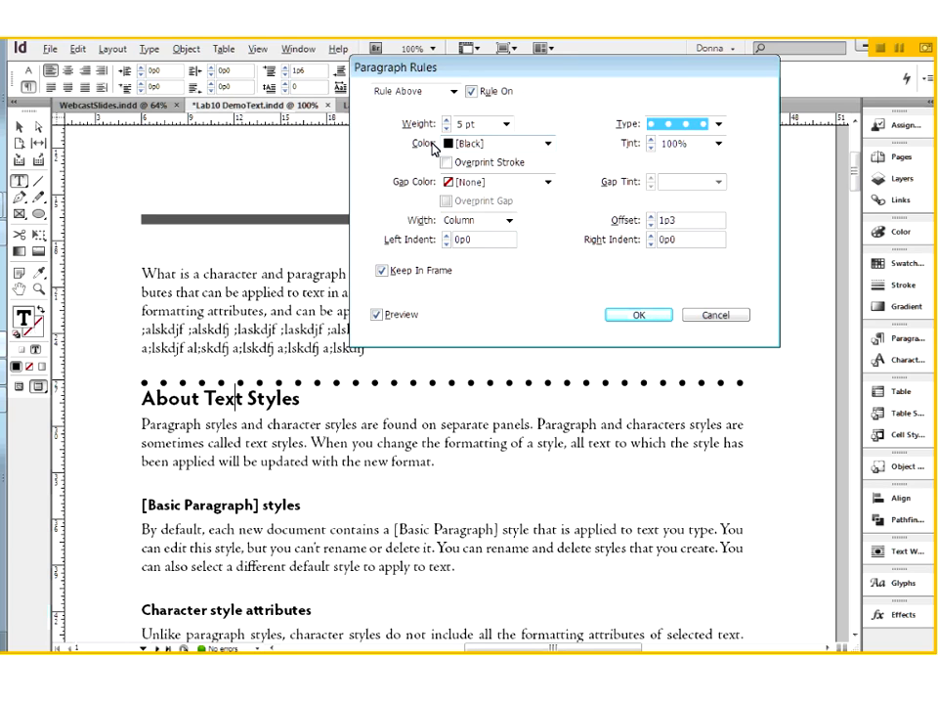
# Try Text Color for the rule, and set its color to the red swatch C=15 M=100 Y=100 K=0.
pyautogui.click(548, 146)
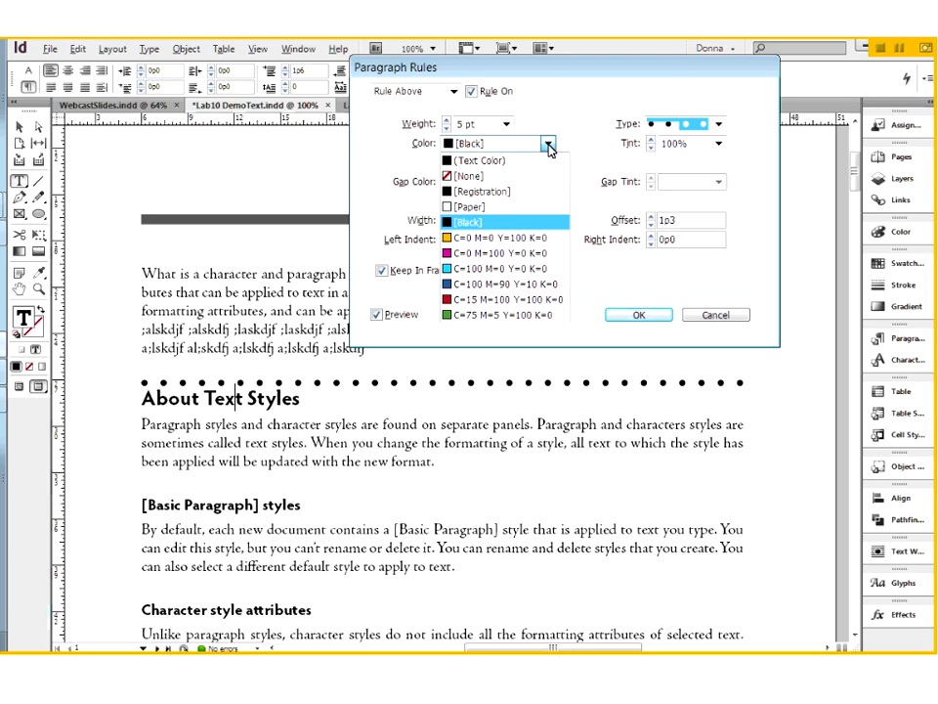
pyautogui.click(454, 160)
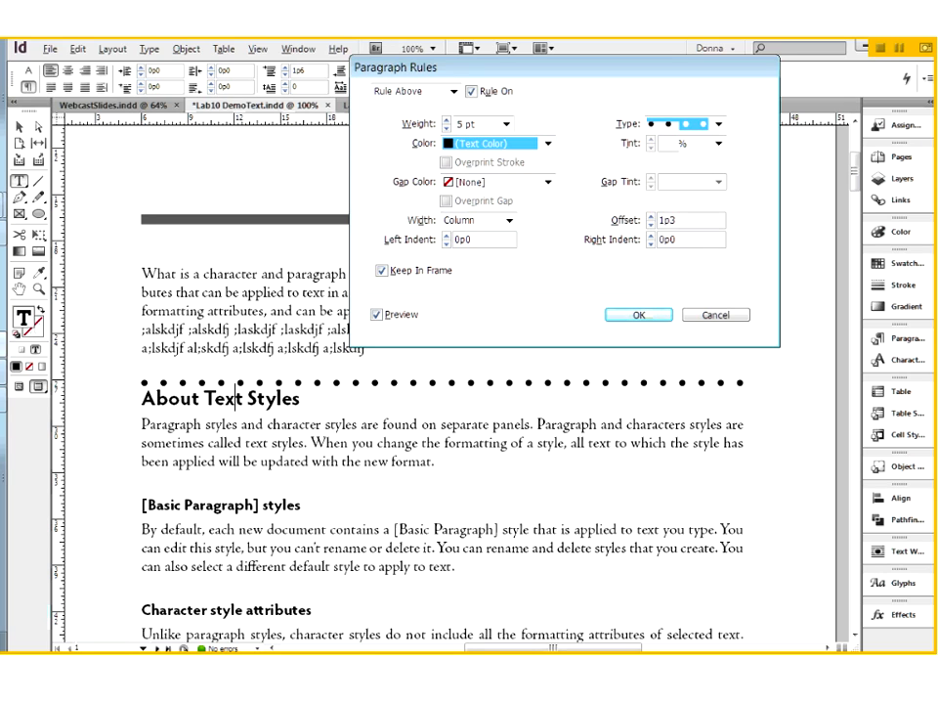
pyautogui.click(549, 145)
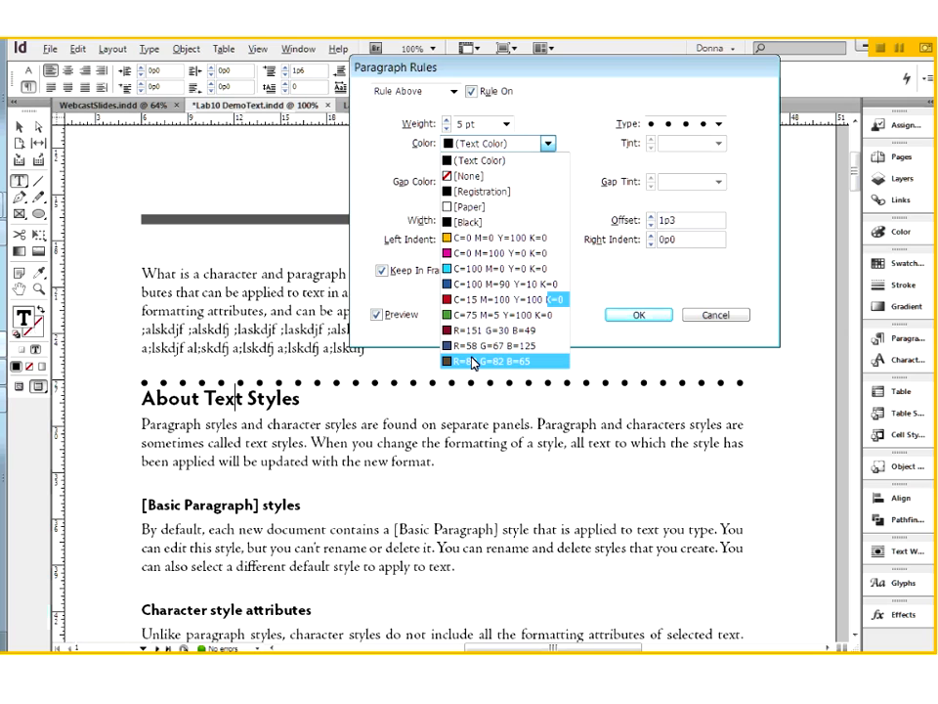
pyautogui.click(474, 306)
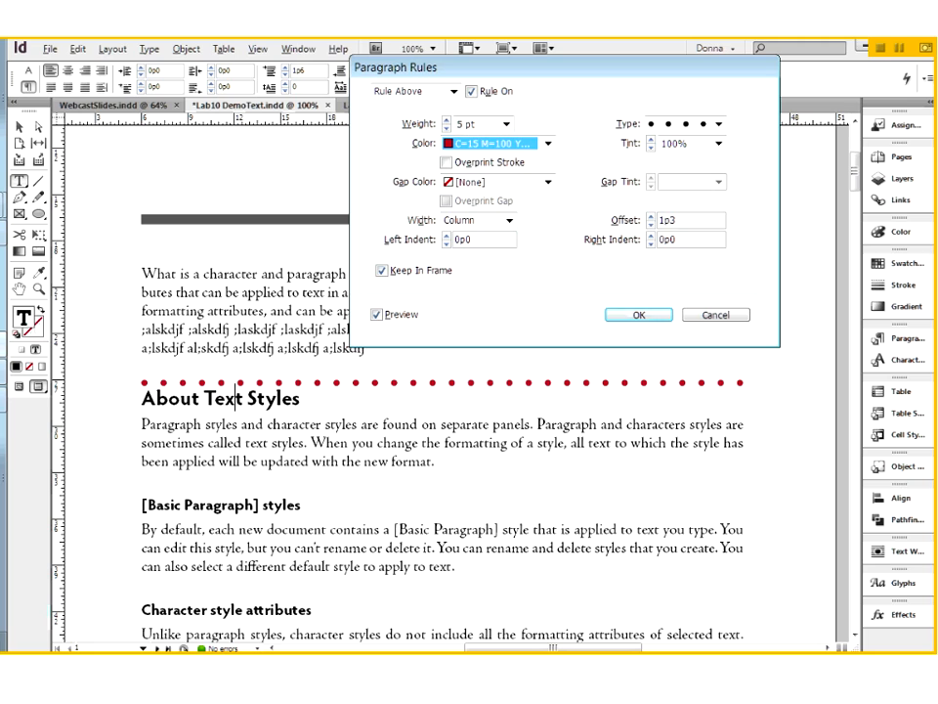
# Try the blue C=100 M=90 Y=10 K=0 as the rule's gap color, and set it to the yellow C=0 M=0 Y=100 K=0.
pyautogui.click(548, 143)
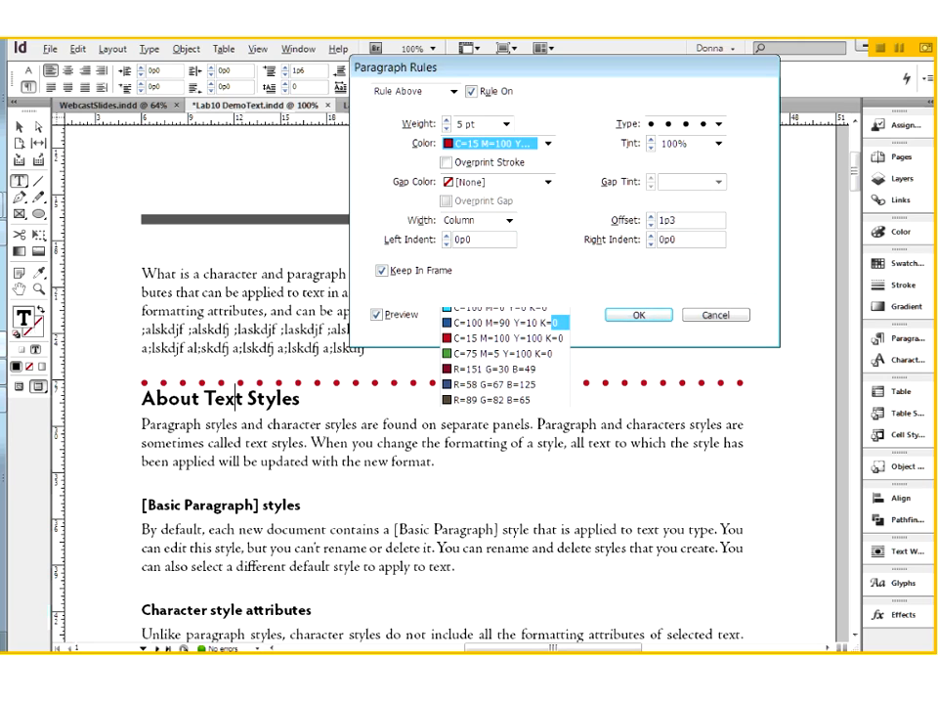
pyautogui.click(553, 322)
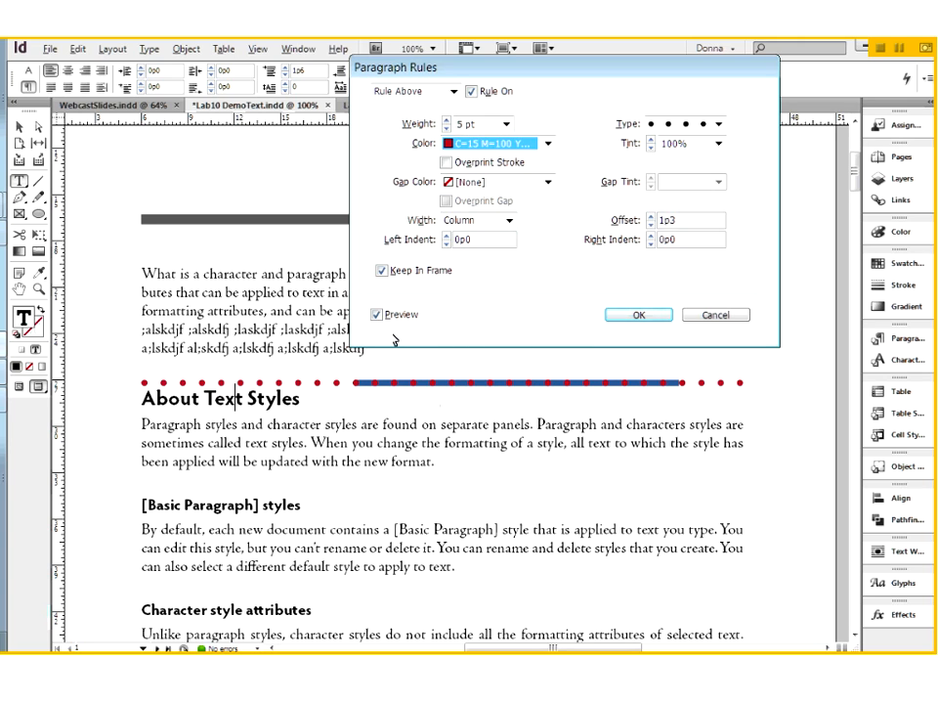
pyautogui.click(548, 183)
pyautogui.click(493, 275)
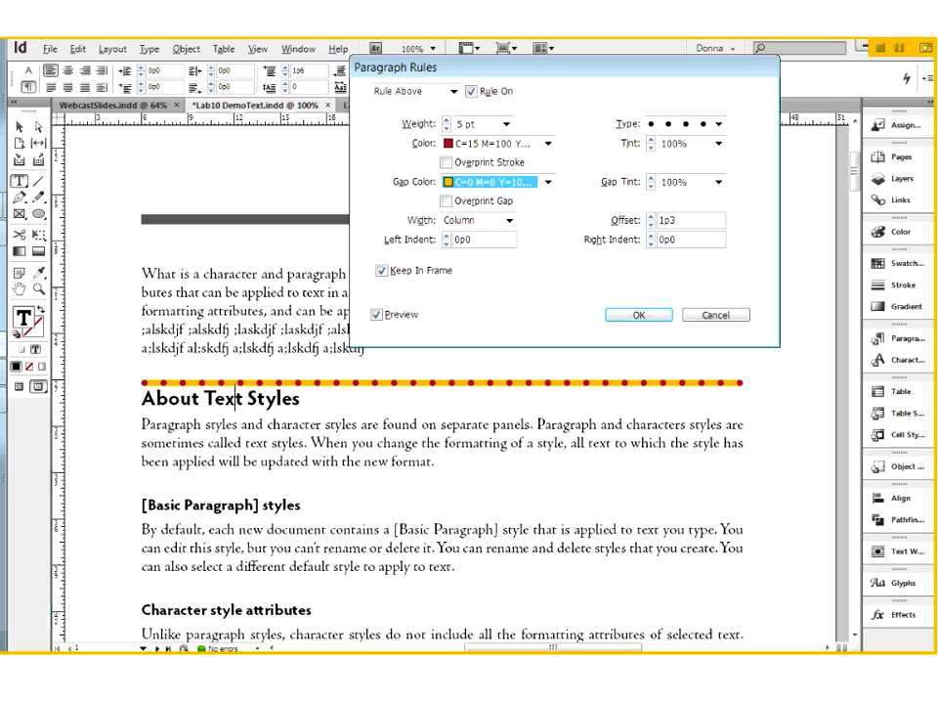
# Limit the rule's width to the heading text and set its offset to 1p7.
pyautogui.click(508, 222)
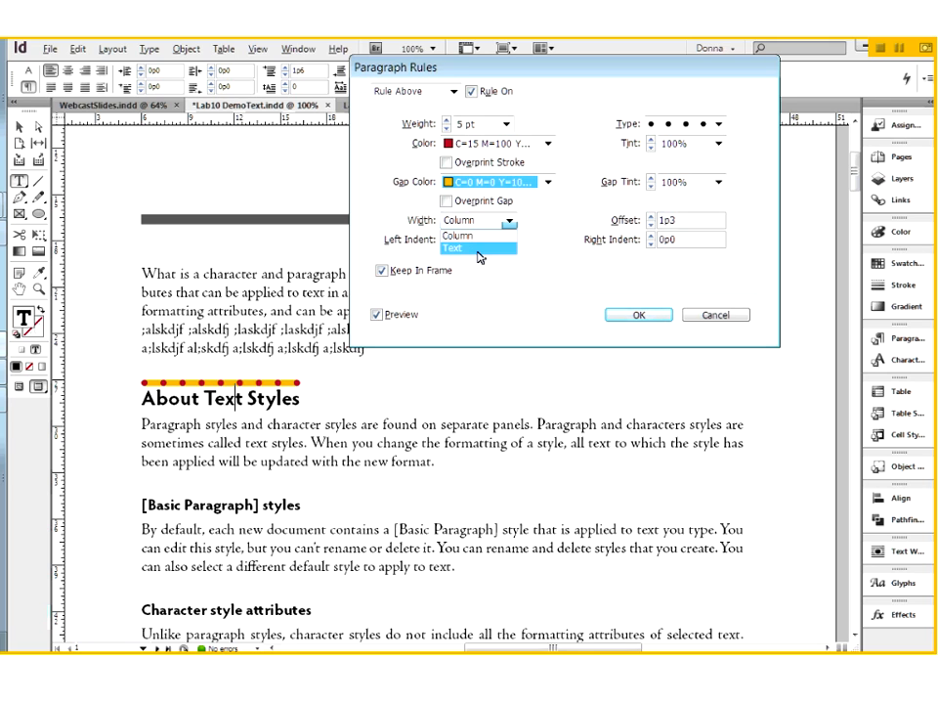
pyautogui.click(479, 250)
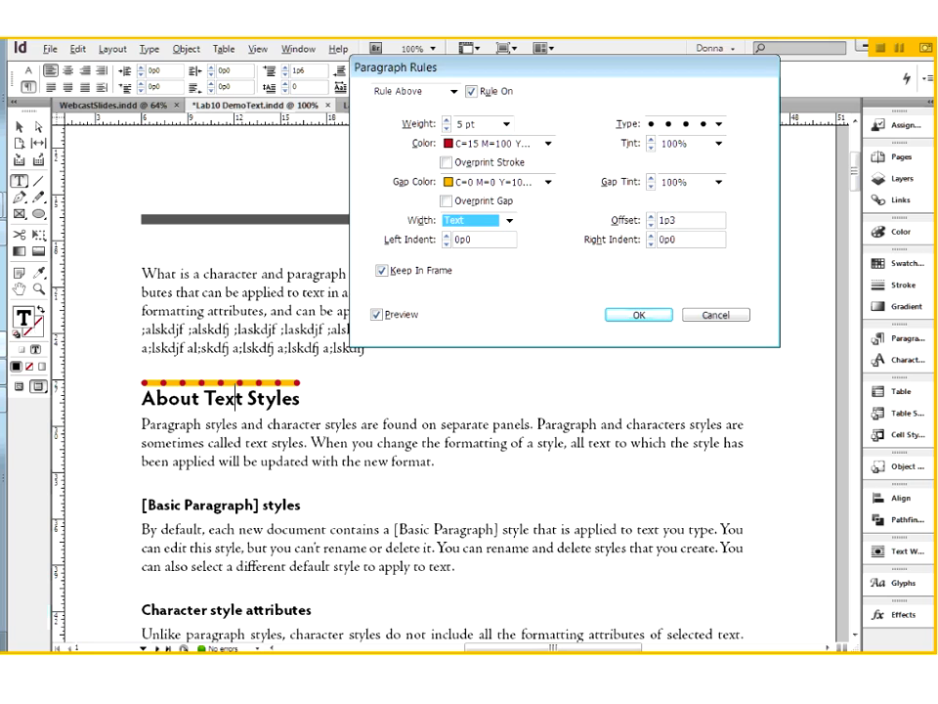
pyautogui.click(652, 220)
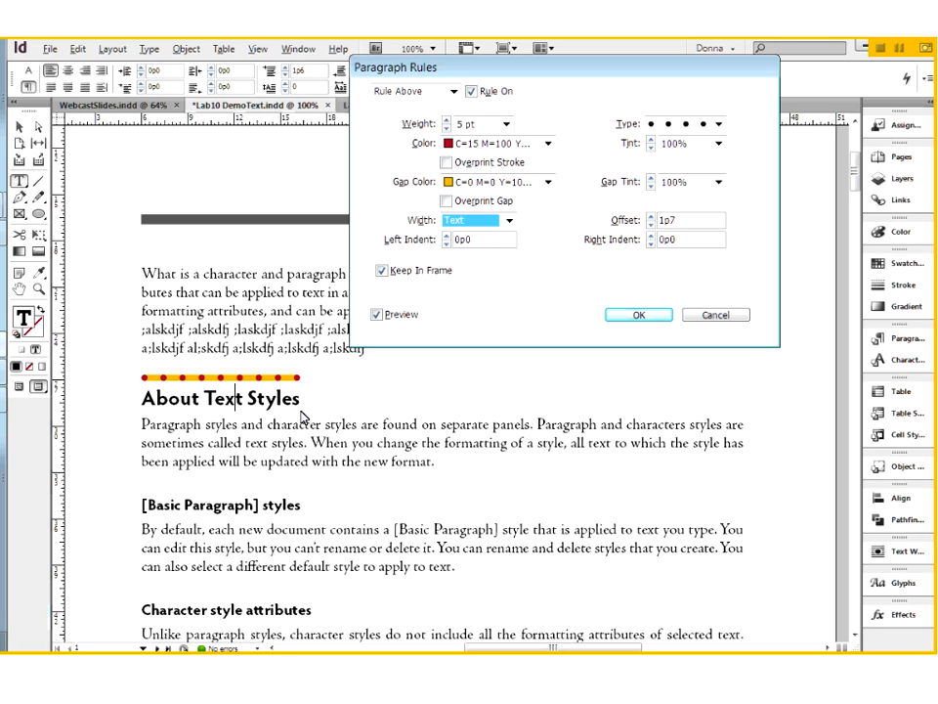
# Adjust the paragraph rule's offset above the About Text Styles heading and set it to 1p6.
pyautogui.click(630, 223)
pyautogui.press('Up')
pyautogui.press('Up')
pyautogui.press('Up')
pyautogui.press('Down')
pyautogui.press('Down')
pyautogui.press('Down')
pyautogui.press('Down')
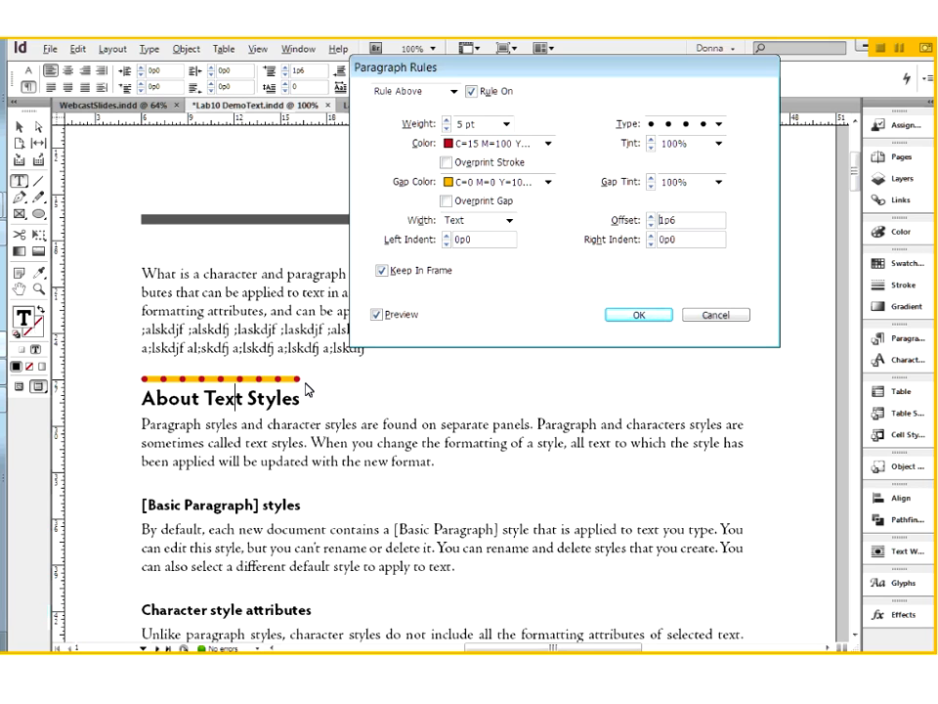
# Extend the rule slightly past the heading text with a right indent of -0p3, and apply the rule settings.
pyautogui.click(652, 244)
pyautogui.click(652, 244)
pyautogui.click(651, 244)
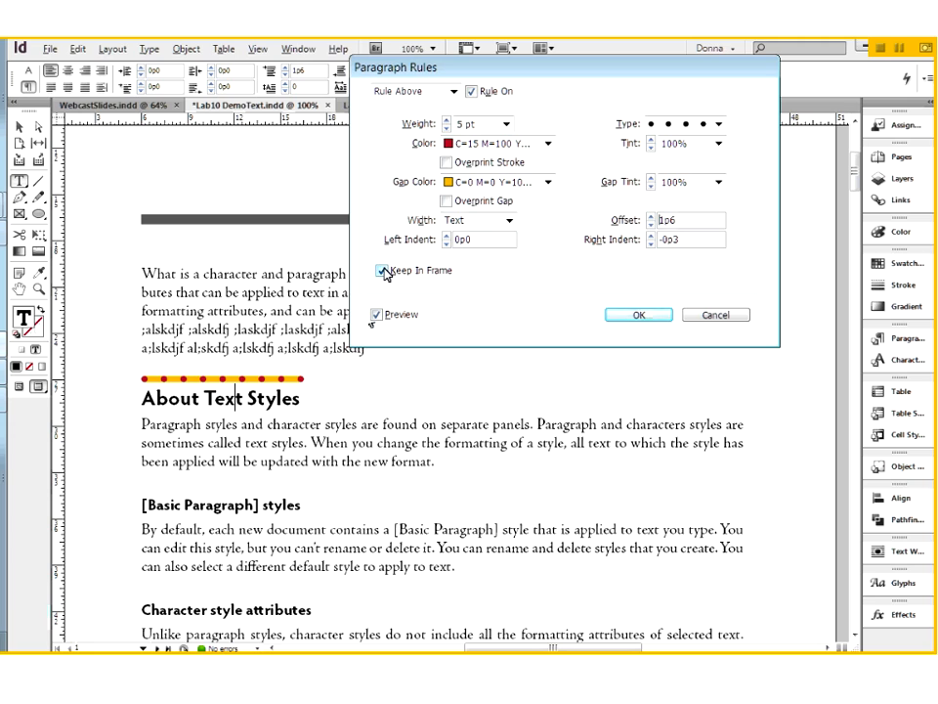
pyautogui.click(649, 316)
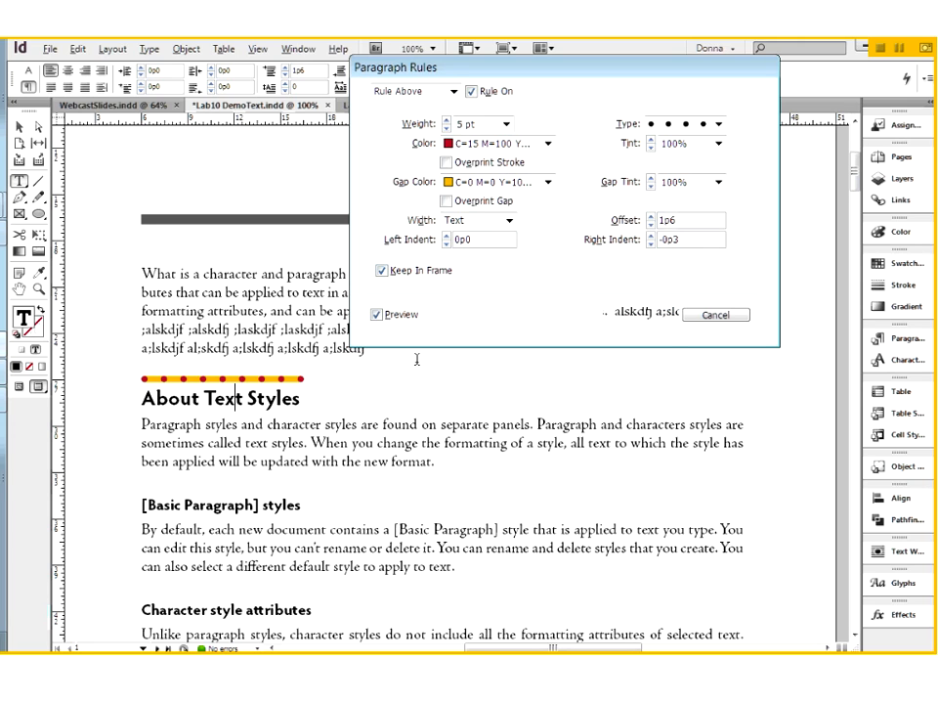
# Try adding filler text at the end of the About Text Styles heading, and undo it.
pyautogui.click(307, 402)
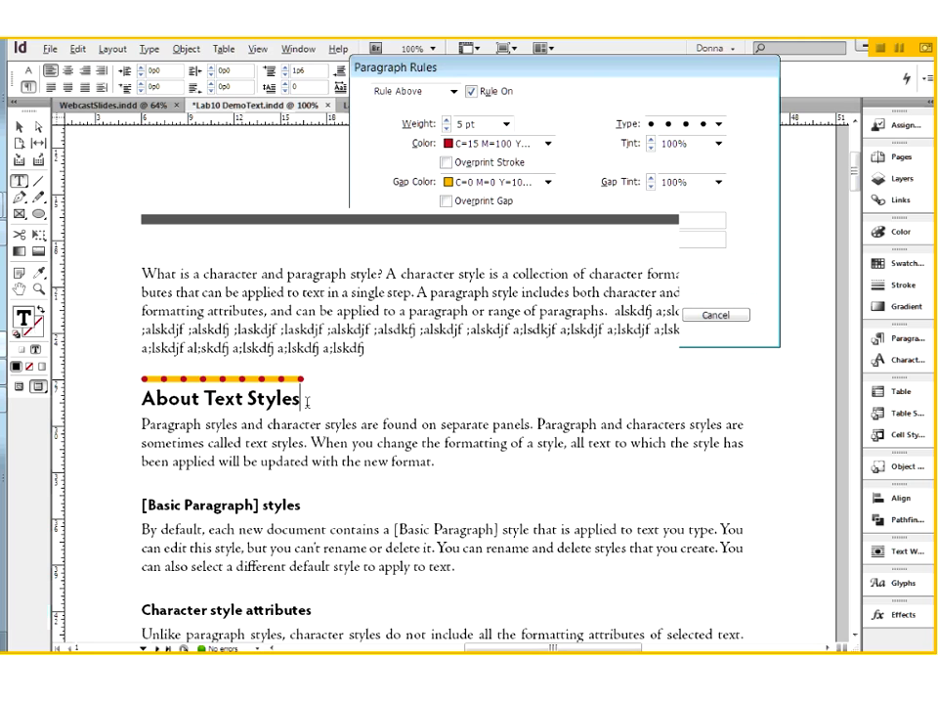
pyautogui.write('alskdfj a;lsdkfj a;lskdfj')
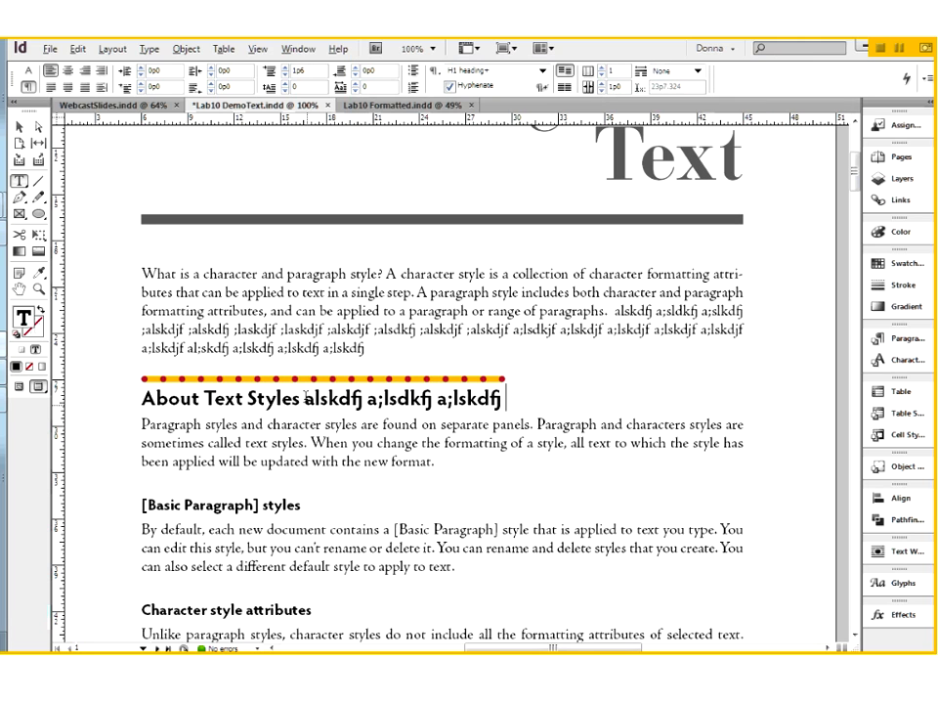
pyautogui.hotkey('ctrl', 'z')
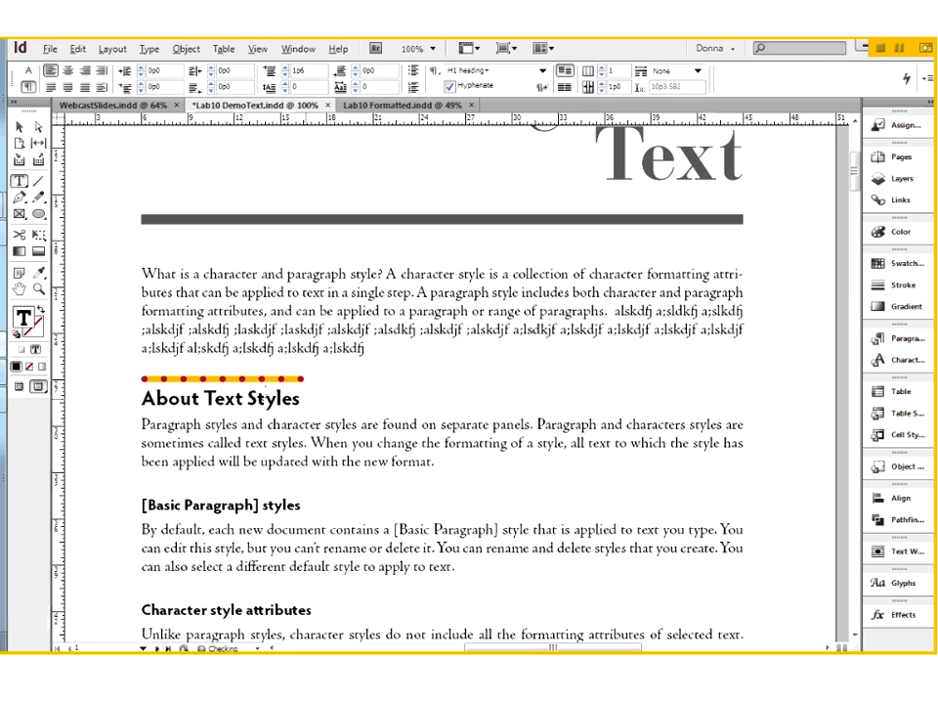
# Open the Paragraph Rules settings for the About Text Styles heading.
pyautogui.click(265, 397)
pyautogui.click(928, 79)
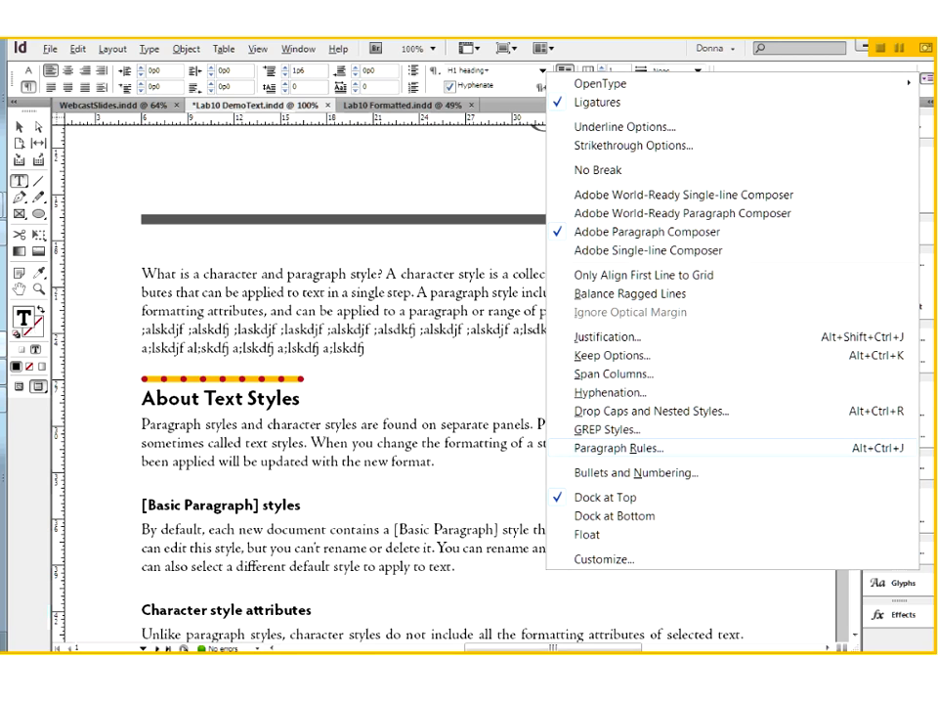
pyautogui.click(619, 448)
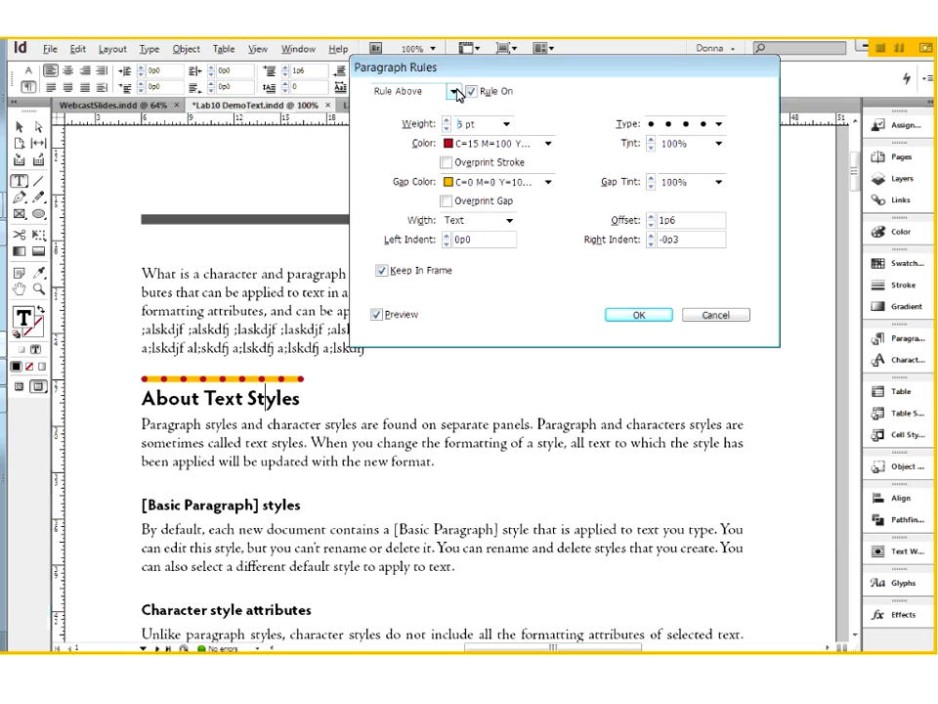
# Try a rule below the heading, turn it off, and return to the Rule Above settings.
pyautogui.click(415, 91)
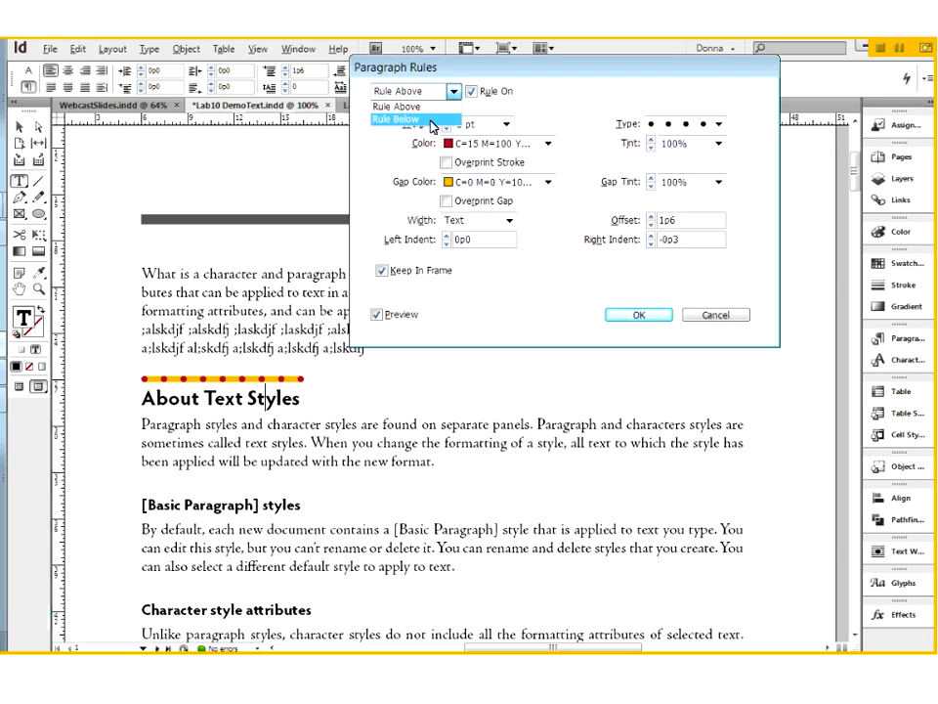
pyautogui.click(431, 119)
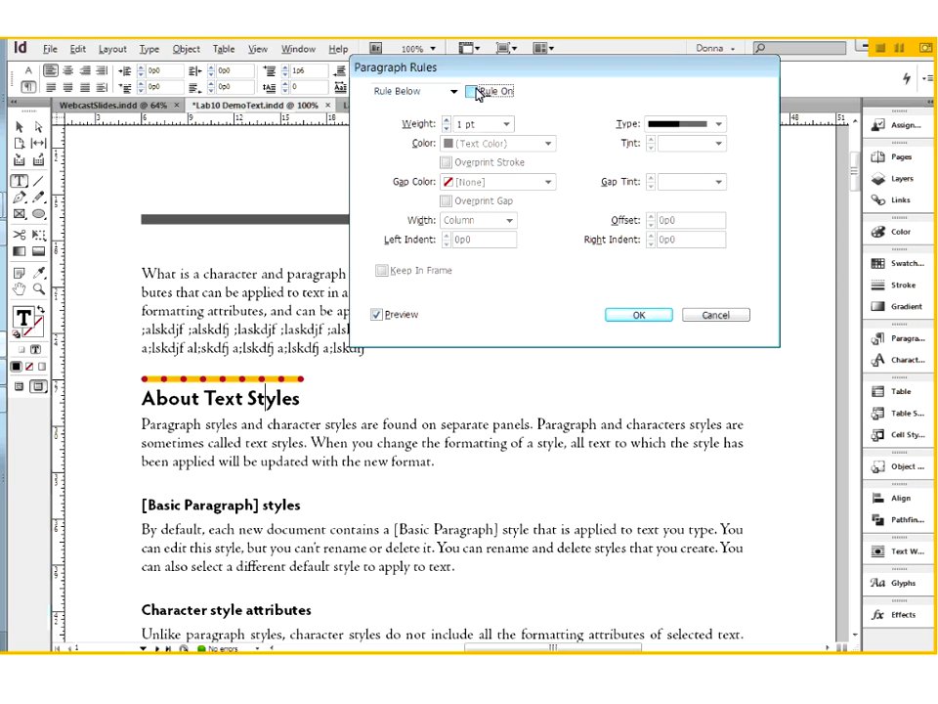
pyautogui.click(473, 90)
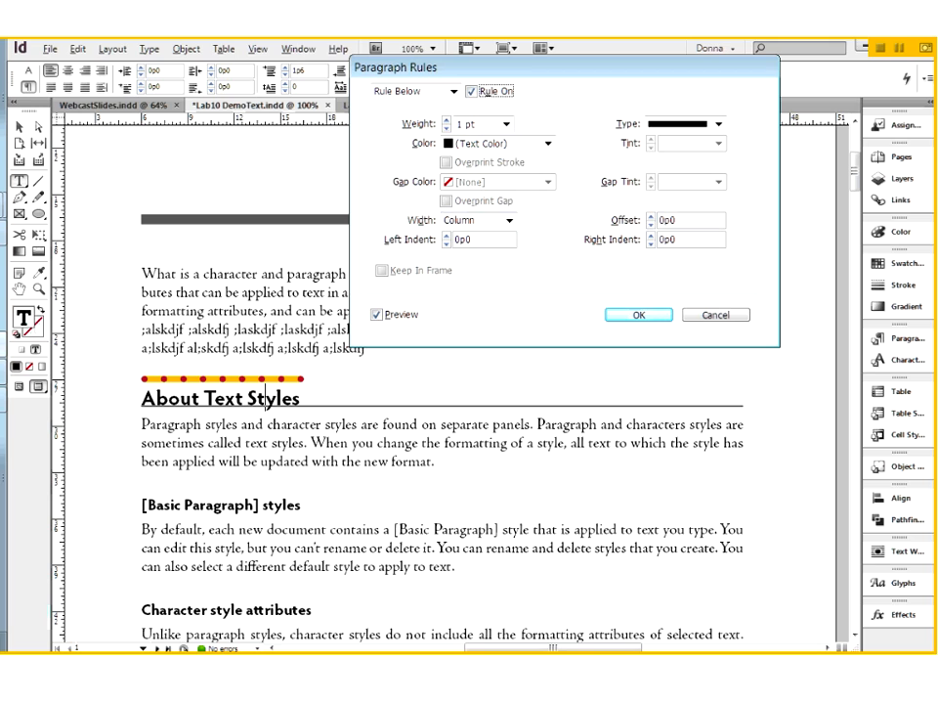
pyautogui.click(472, 92)
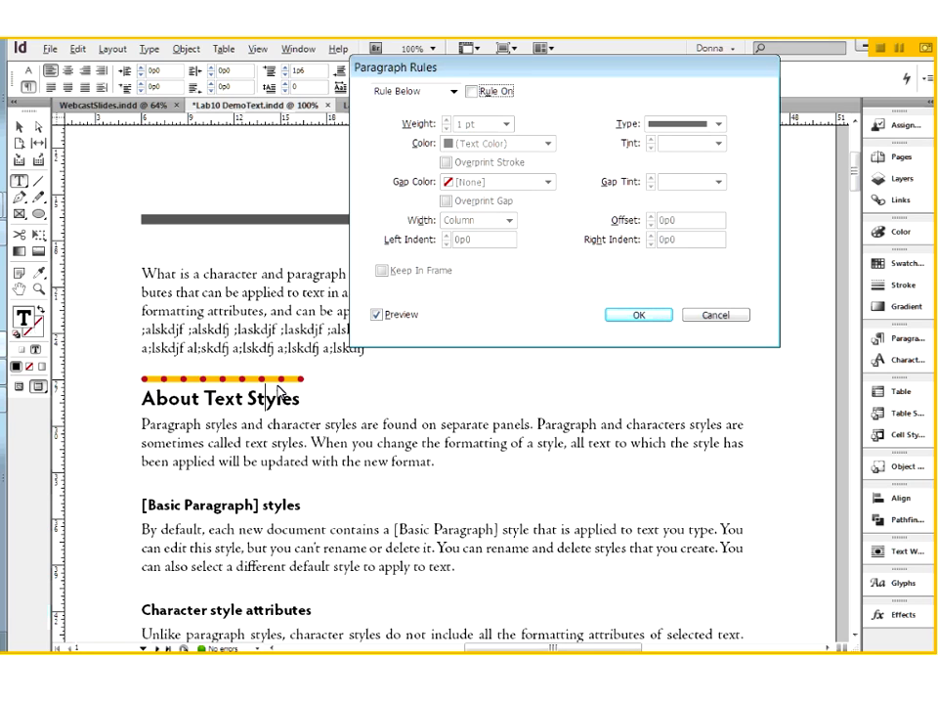
pyautogui.click(430, 91)
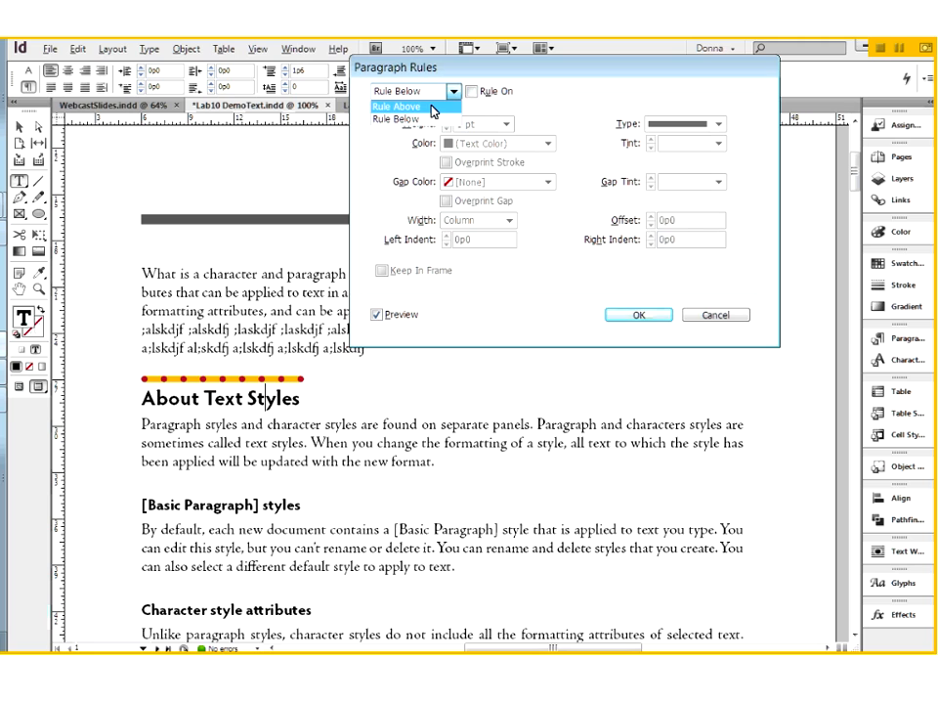
pyautogui.click(431, 108)
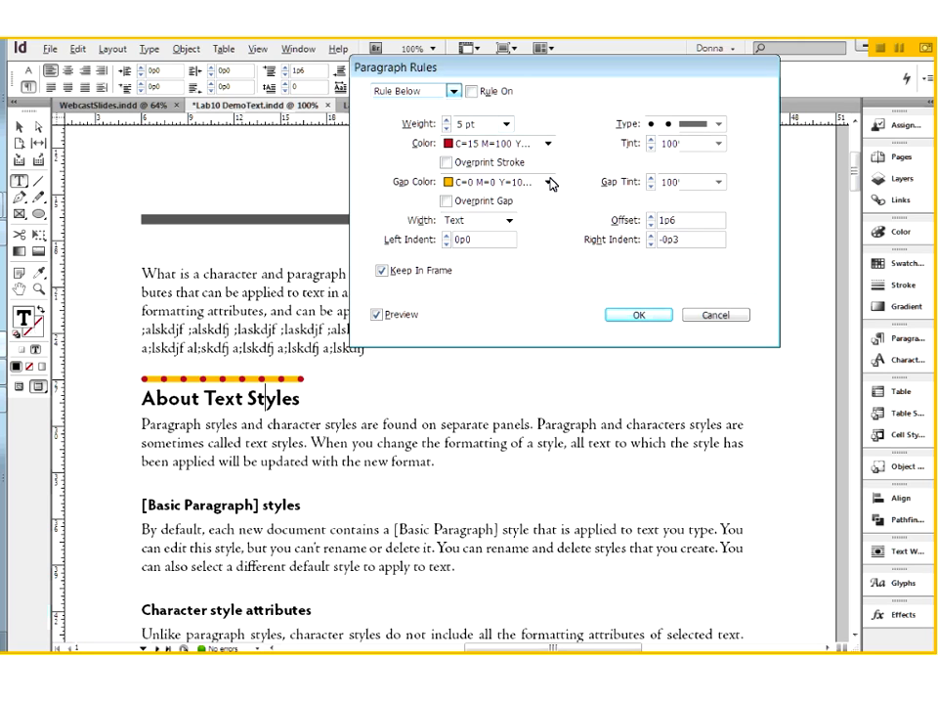
# Color the rule above with Black at a 60% tint and set its gap color to None.
pyautogui.click(545, 143)
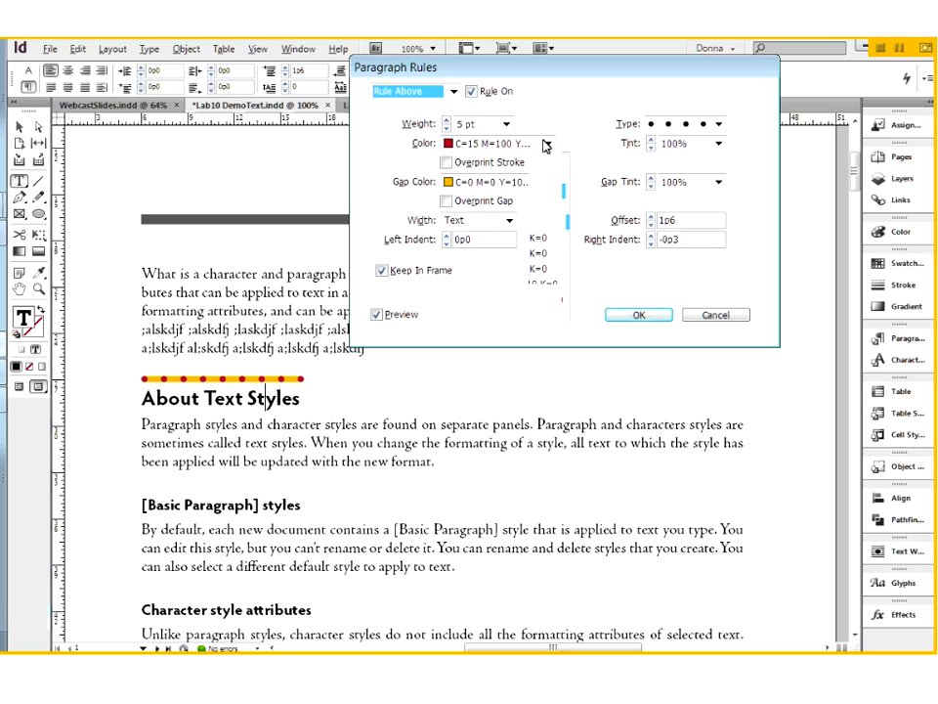
pyautogui.click(488, 206)
pyautogui.click(719, 144)
pyautogui.click(671, 228)
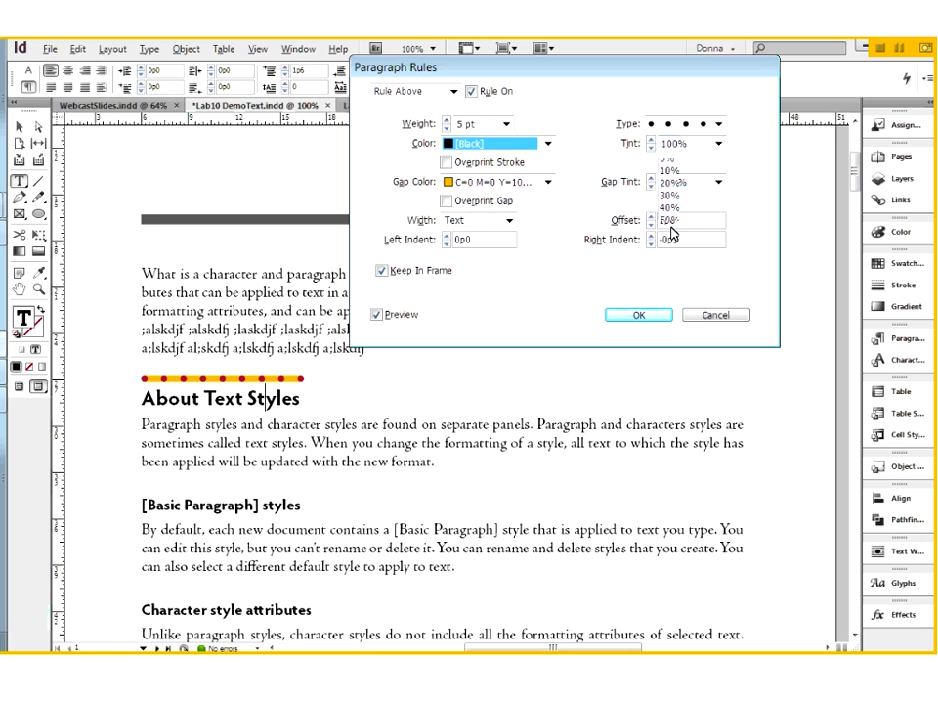
pyautogui.click(459, 183)
pyautogui.click(483, 219)
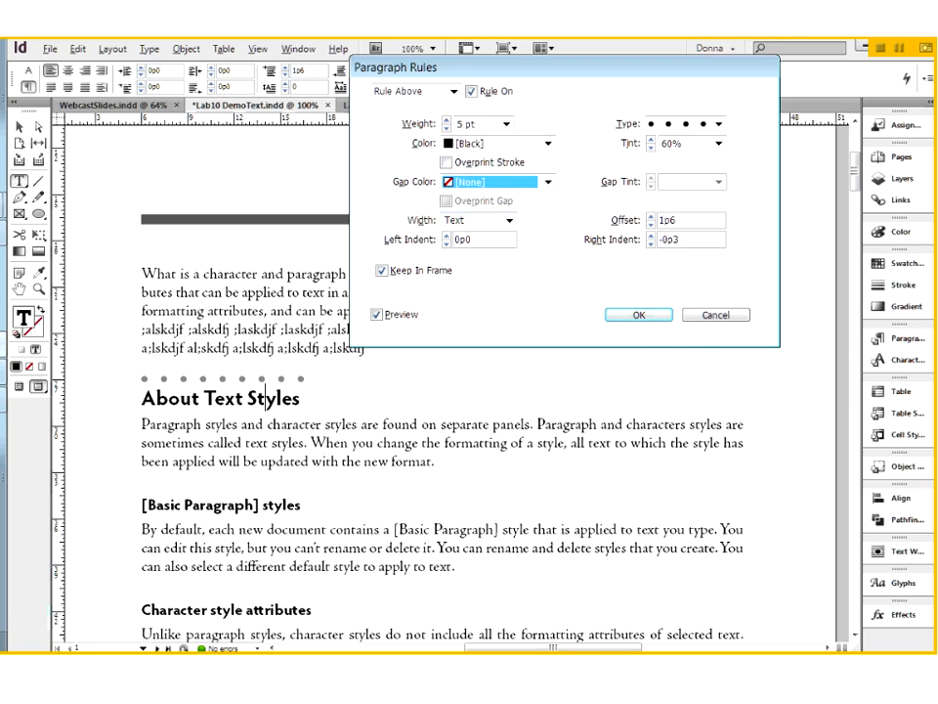
# Set the rule's type to Japanese Dots and reduce its weight to 3 pt.
pyautogui.click(711, 125)
pyautogui.click(701, 241)
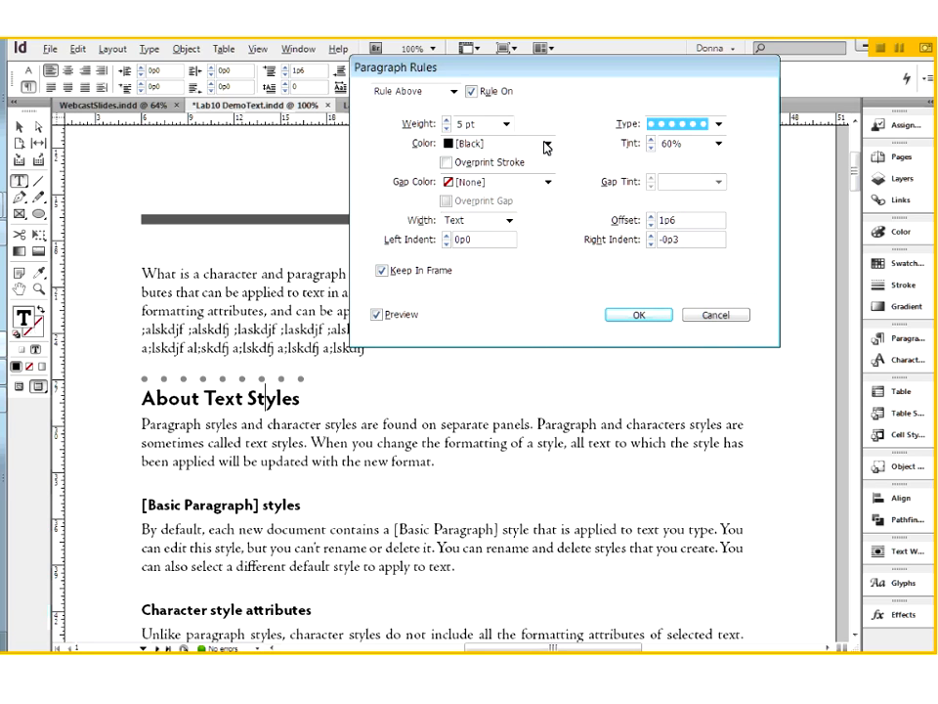
pyautogui.click(447, 128)
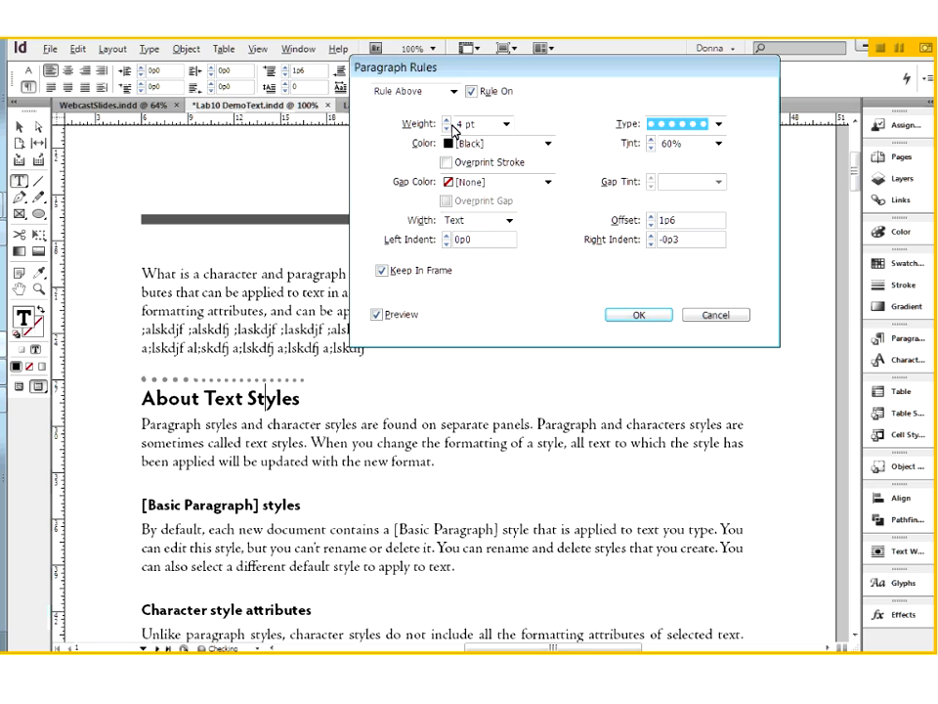
pyautogui.click(449, 128)
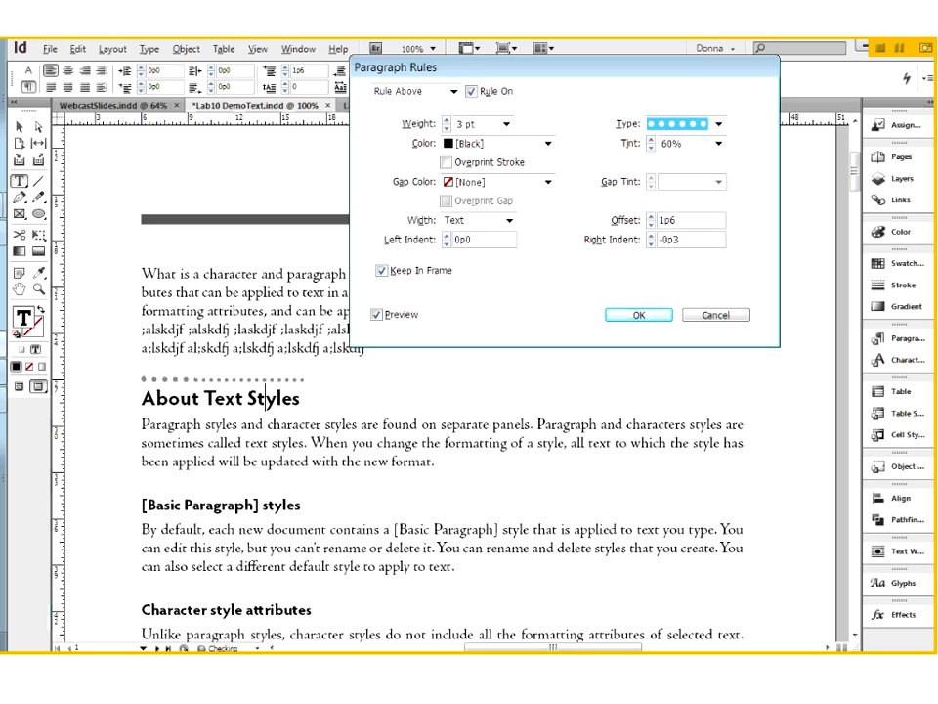
# Set the dotted rule's offset to 1p7 and apply the rule settings to the heading.
pyautogui.click(626, 223)
pyautogui.press('Up')
pyautogui.press('Up')
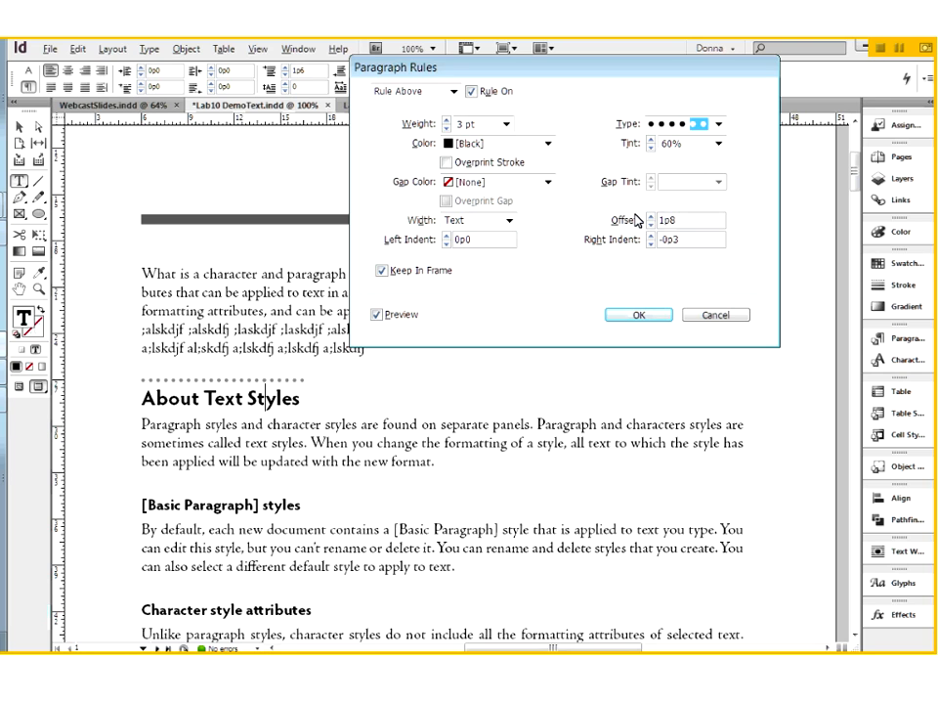
pyautogui.press('Down')
pyautogui.click(659, 313)
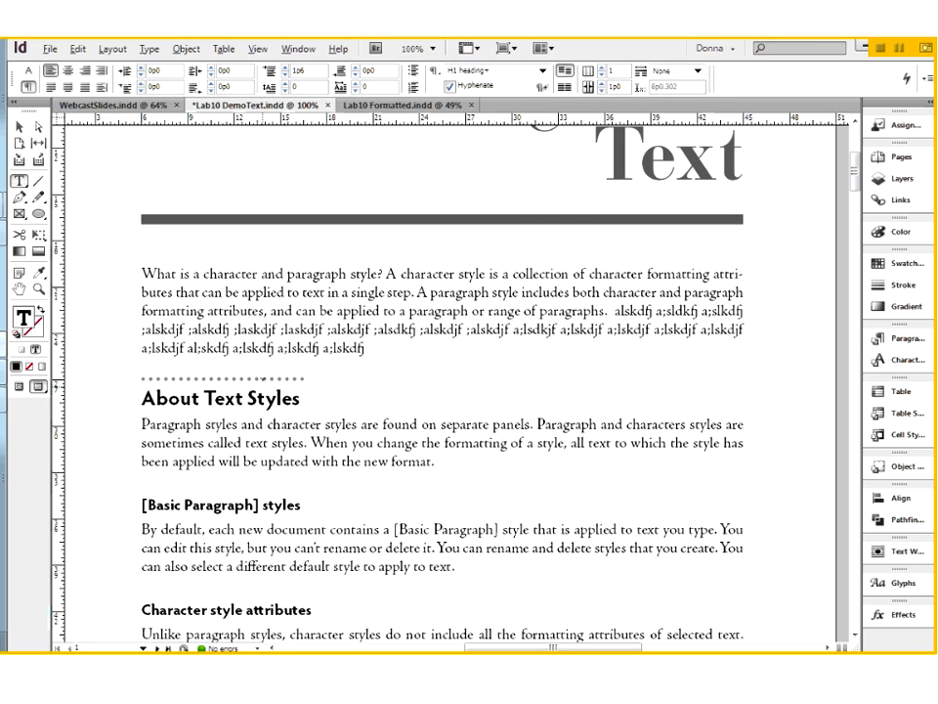
# Redefine the H1 heading paragraph style from the About Text Styles heading with its dotted rule.
pyautogui.click(252, 403)
pyautogui.click(896, 338)
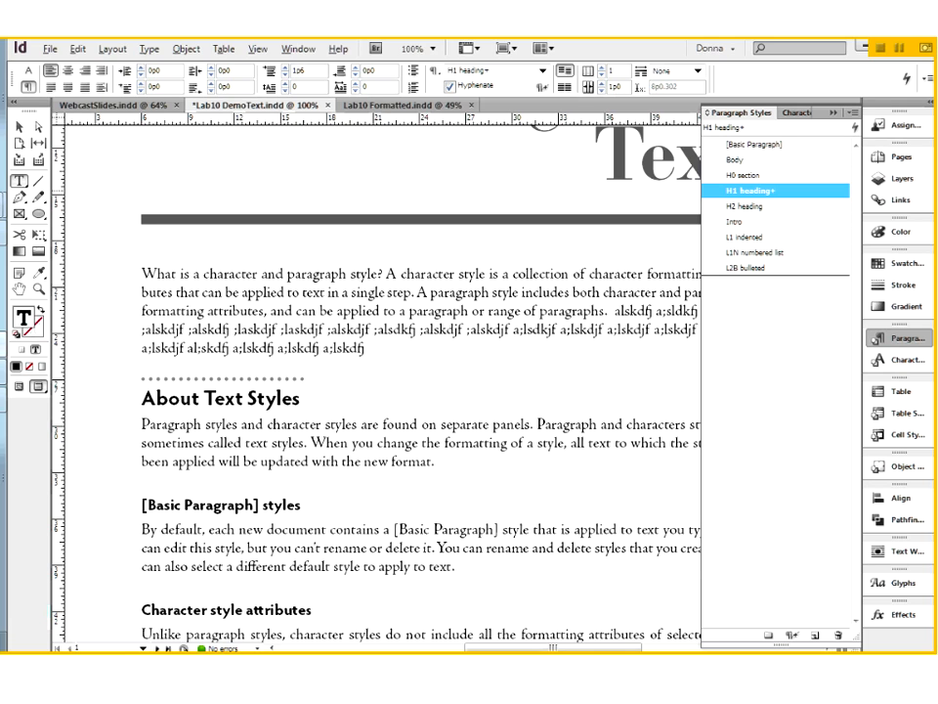
pyautogui.rightClick(791, 192)
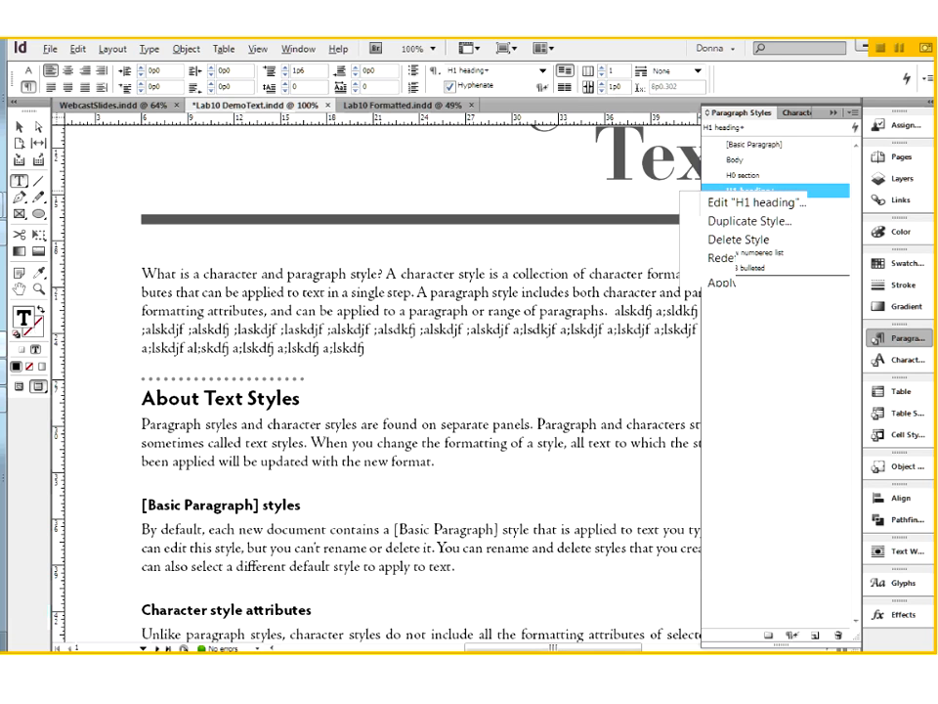
pyautogui.click(744, 257)
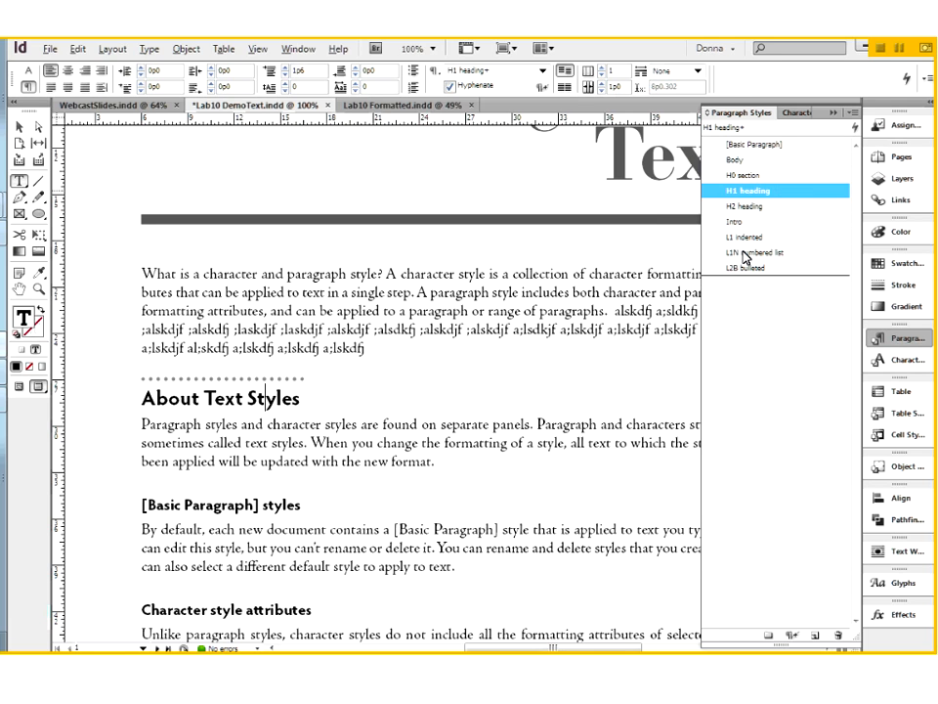
# Try the H1 heading style on the [Basic Paragraph] styles and Character style attributes headings, and restore both to H2 heading.
pyautogui.click(254, 506)
pyautogui.click(739, 187)
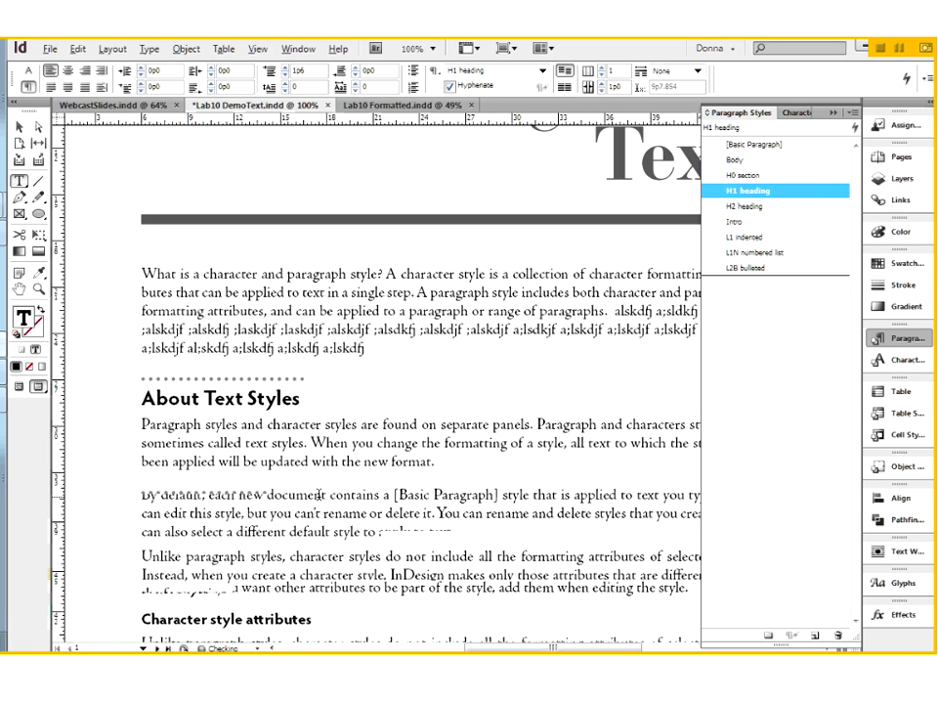
pyautogui.scroll(-3, 318, 496)
pyautogui.click(282, 445)
pyautogui.click(740, 191)
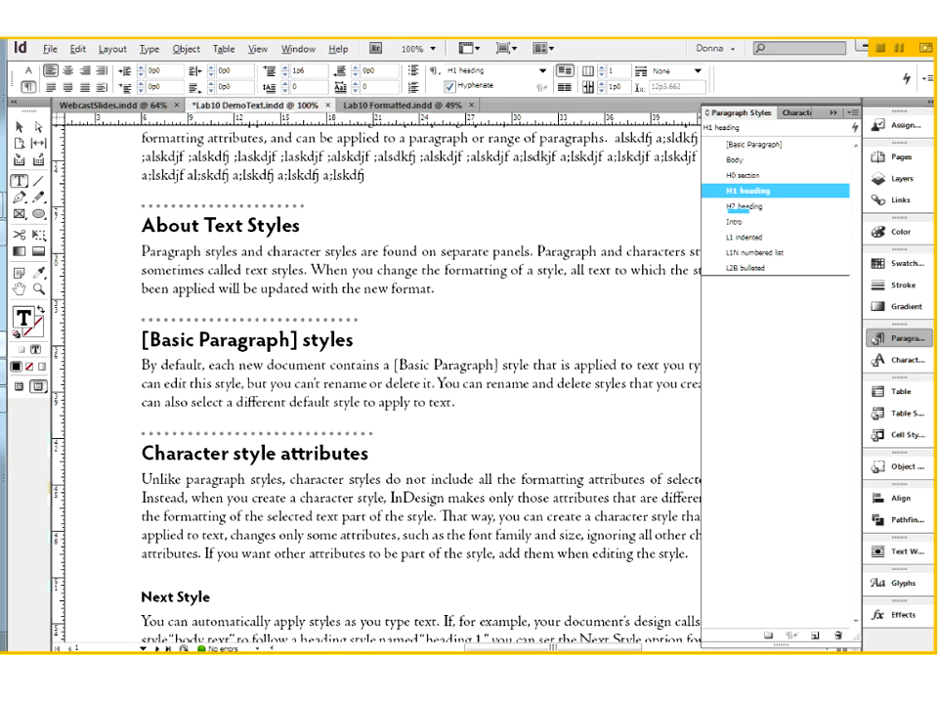
pyautogui.click(740, 206)
pyautogui.click(742, 205)
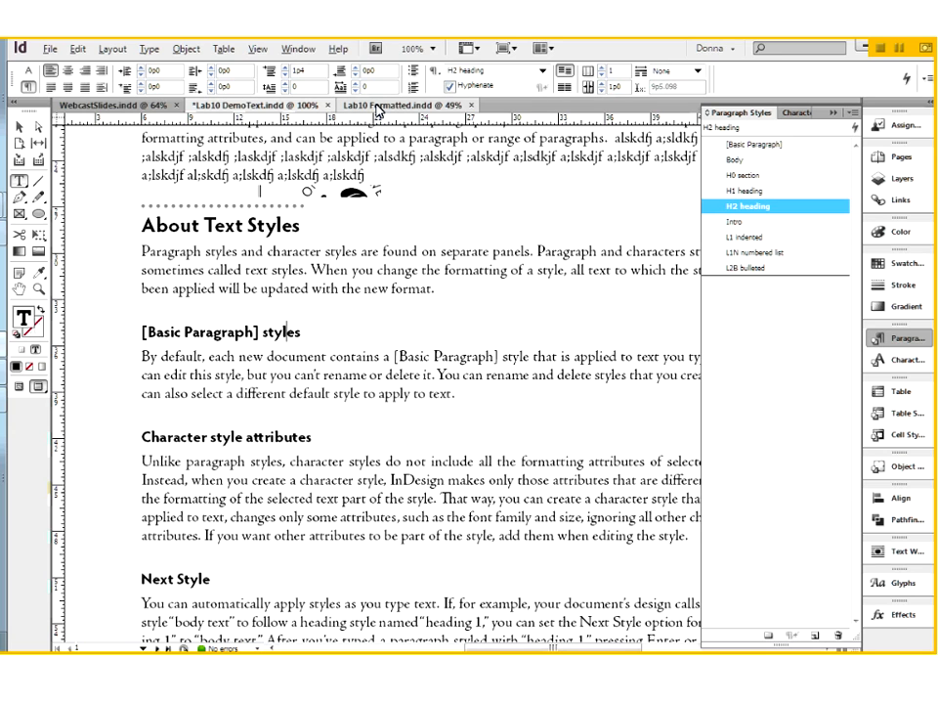
# Check the subheadings in Lab10 Formatted, and turn on a rule above the [Basic Paragraph] styles heading in Lab10 DemoText.
pyautogui.click(377, 107)
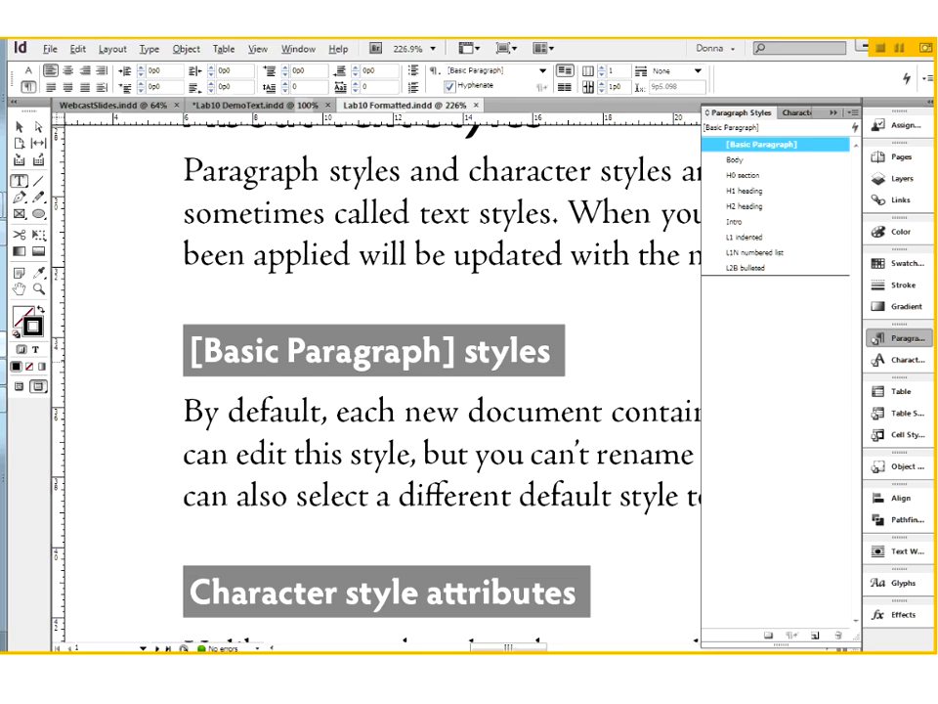
pyautogui.click(281, 107)
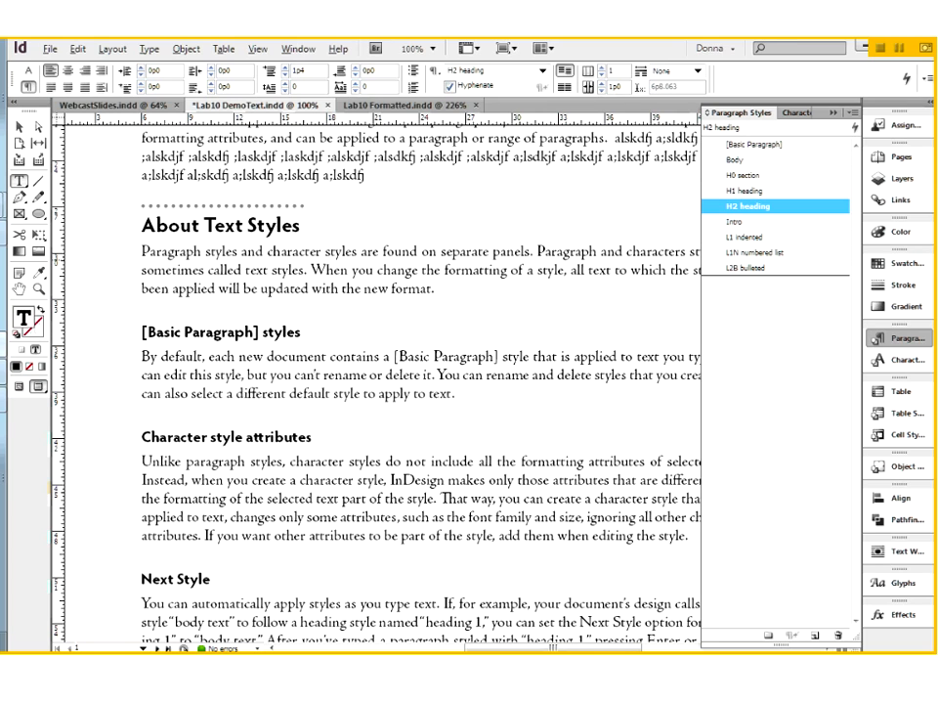
pyautogui.click(927, 82)
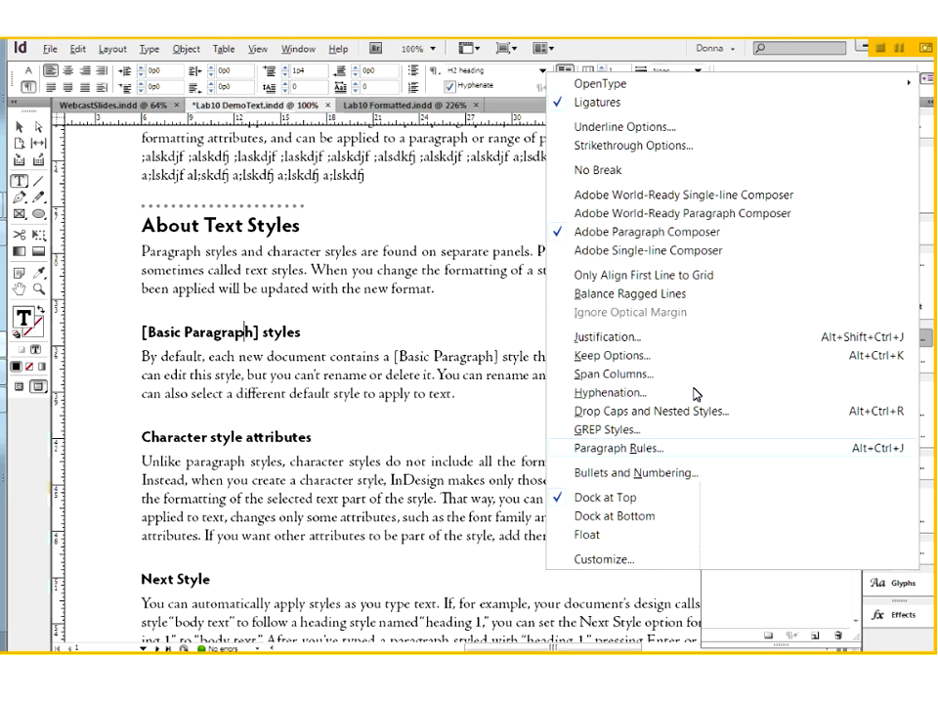
pyautogui.click(618, 448)
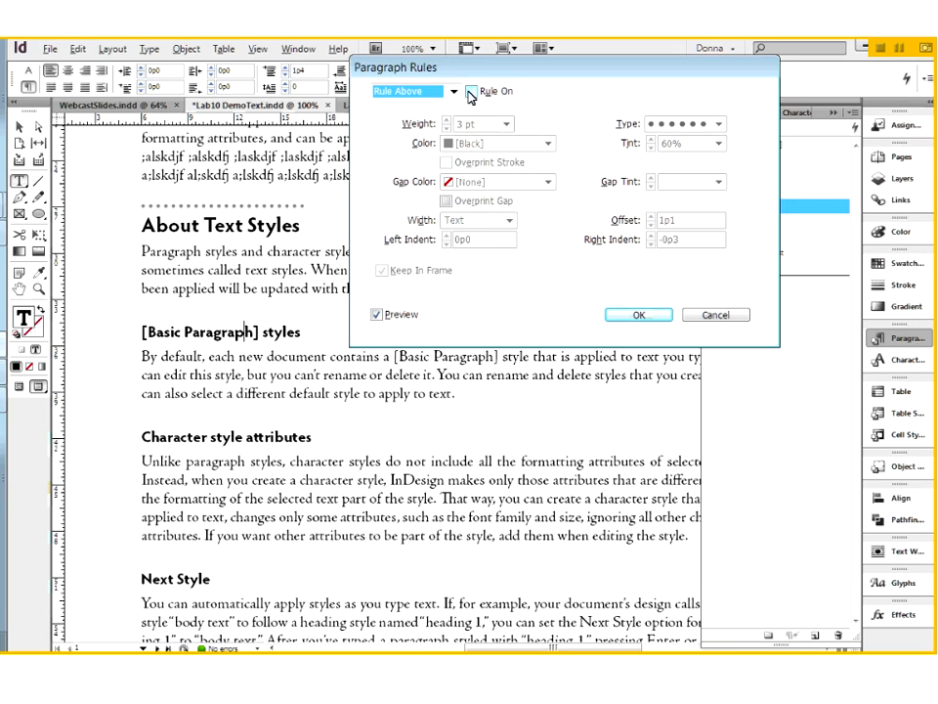
pyautogui.click(471, 92)
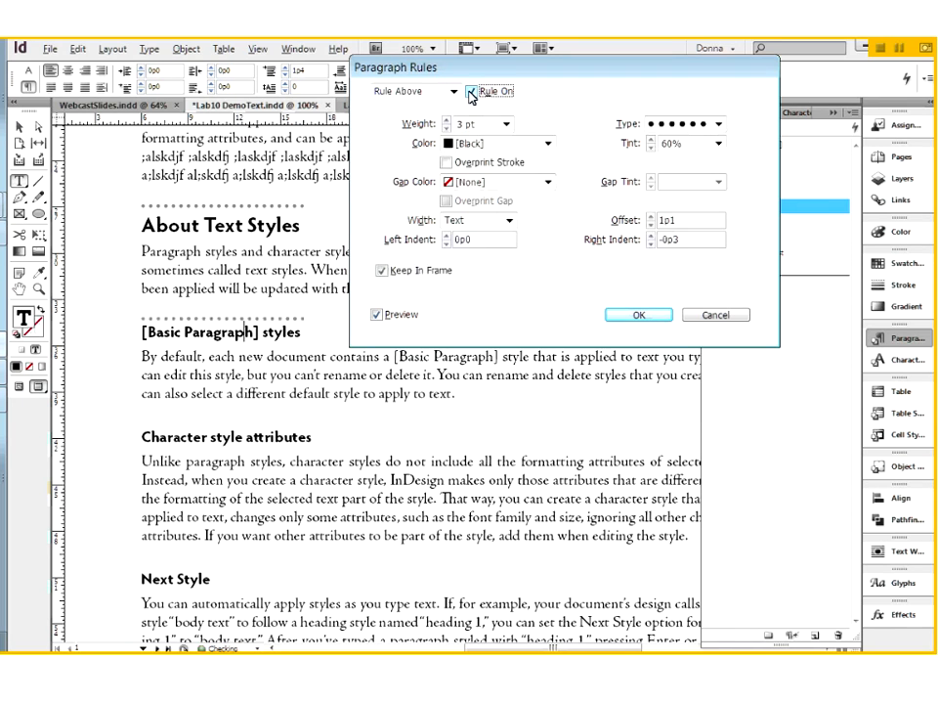
# Change the [Basic Paragraph] styles heading's rule type to Solid and increase its weight to 16 pt.
pyautogui.click(716, 126)
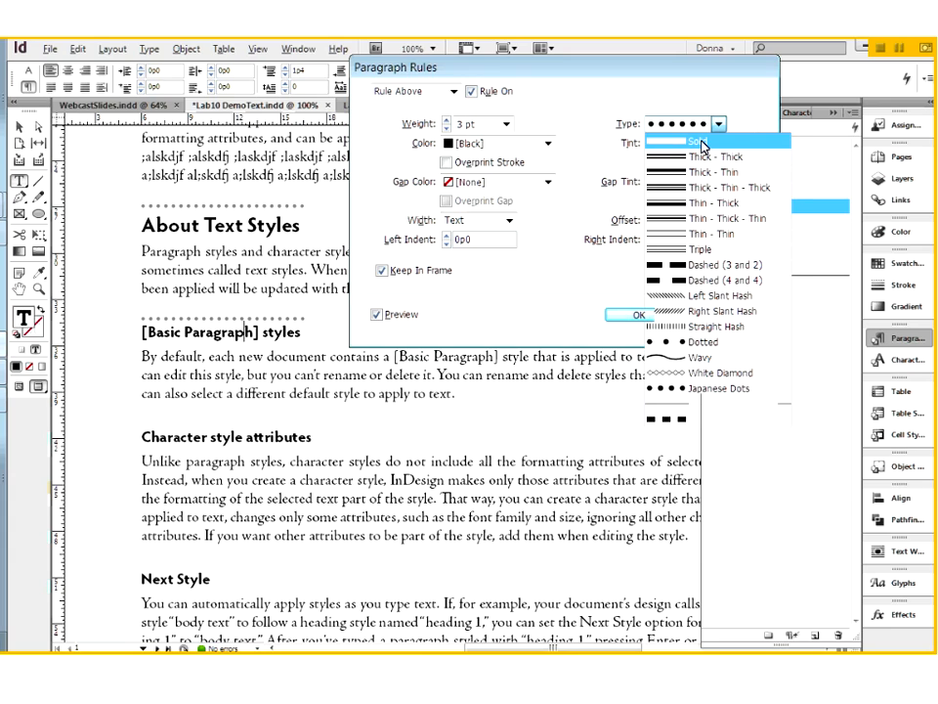
pyautogui.click(702, 142)
pyautogui.click(447, 121)
pyautogui.click(447, 120)
pyautogui.click(447, 120)
pyautogui.click(446, 120)
pyautogui.click(447, 121)
pyautogui.click(447, 121)
pyautogui.click(448, 121)
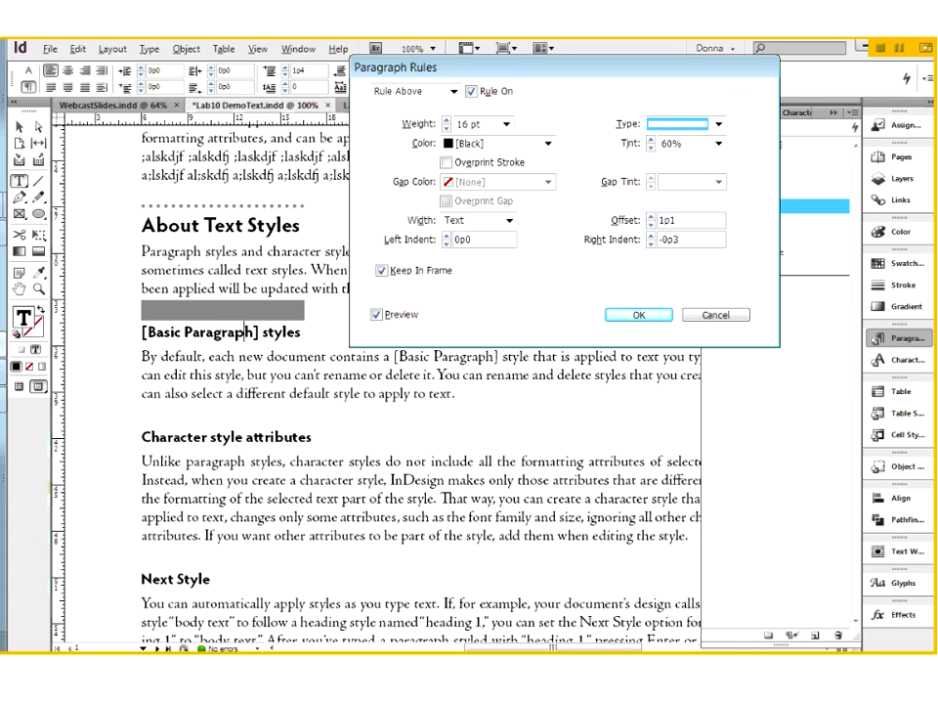
# Set the [Basic Paragraph] styles heading's rule offset to -0p5 and its weight to 18 pt.
pyautogui.click(634, 222)
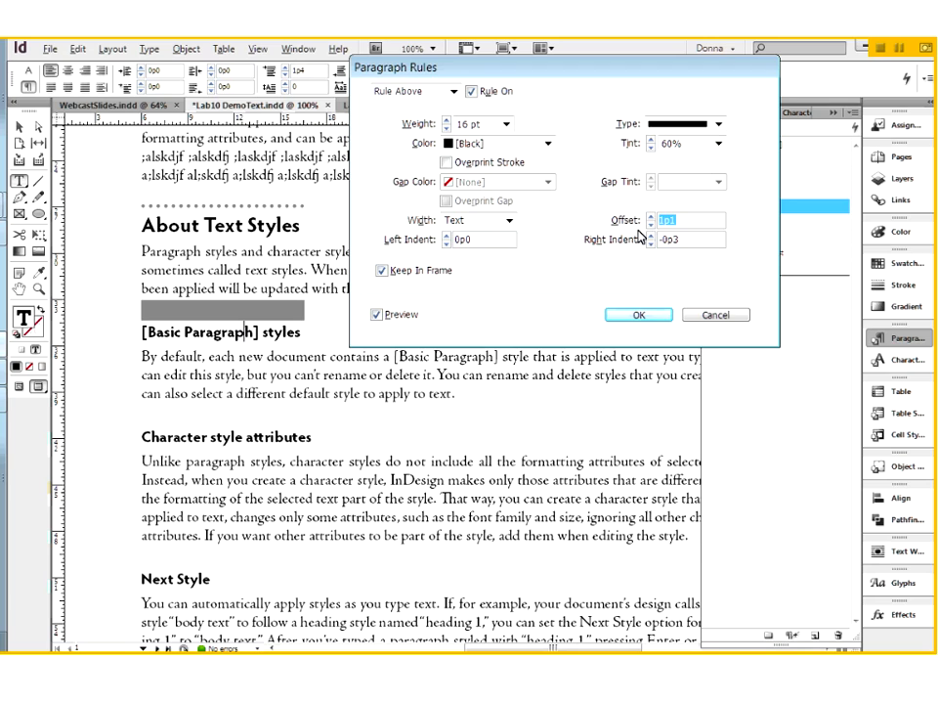
pyautogui.click(651, 226)
pyautogui.press('Down')
pyautogui.press('Down')
pyautogui.press('Down')
pyautogui.press('Down')
pyautogui.press('Down')
pyautogui.press('Down')
pyautogui.press('Down')
pyautogui.press('Down')
pyautogui.press('Down')
pyautogui.press('Down')
pyautogui.press('Down')
pyautogui.press('Down')
pyautogui.press('Down')
pyautogui.press('Down')
pyautogui.press('Down')
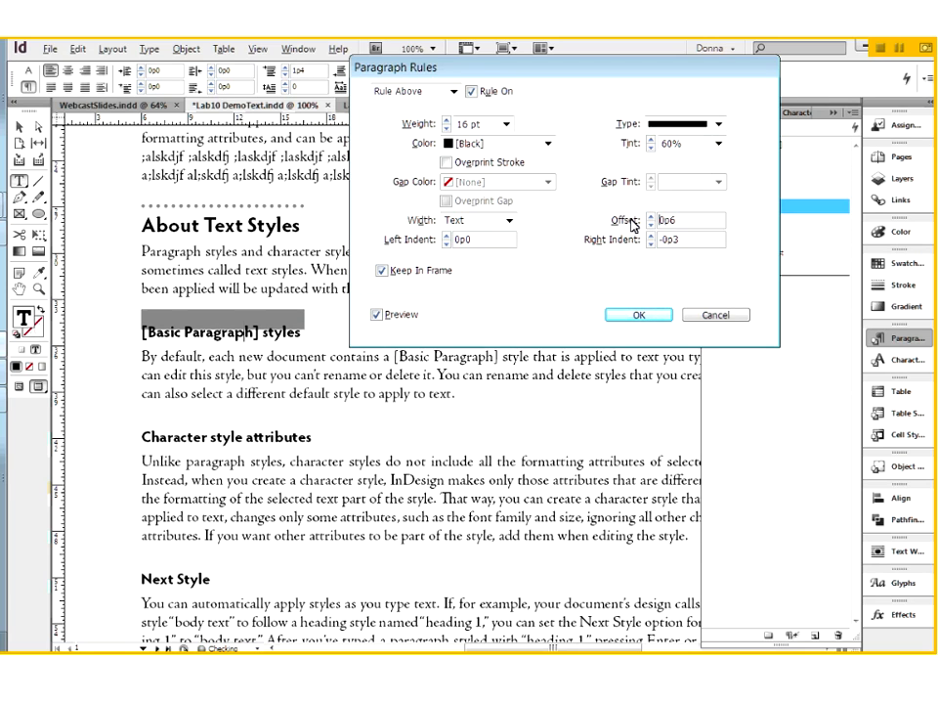
pyautogui.press('Down')
pyautogui.press('Down')
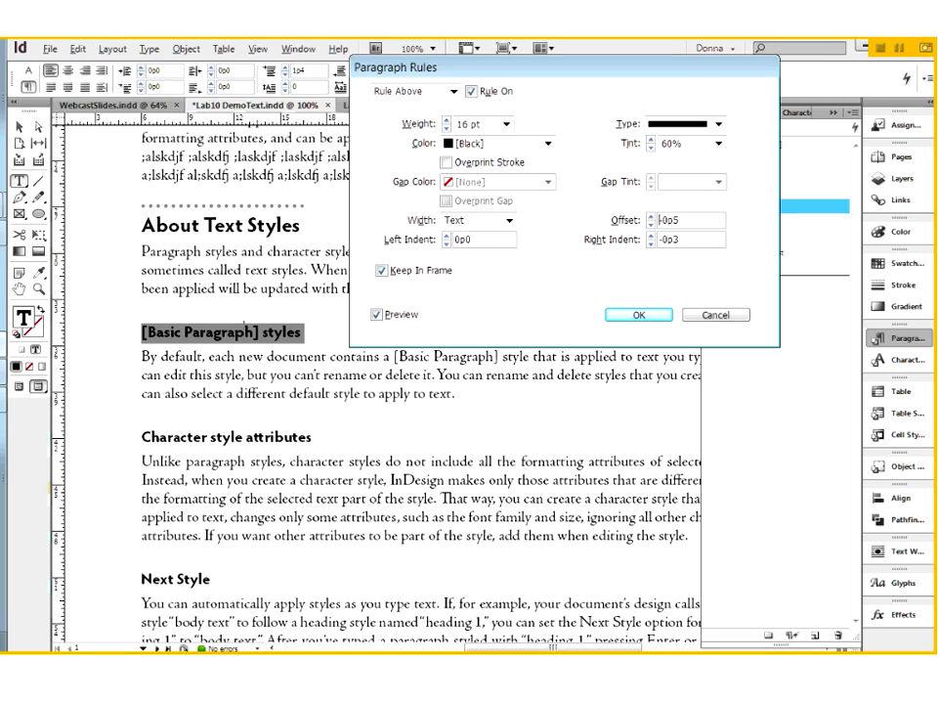
pyautogui.click(448, 121)
pyautogui.click(448, 120)
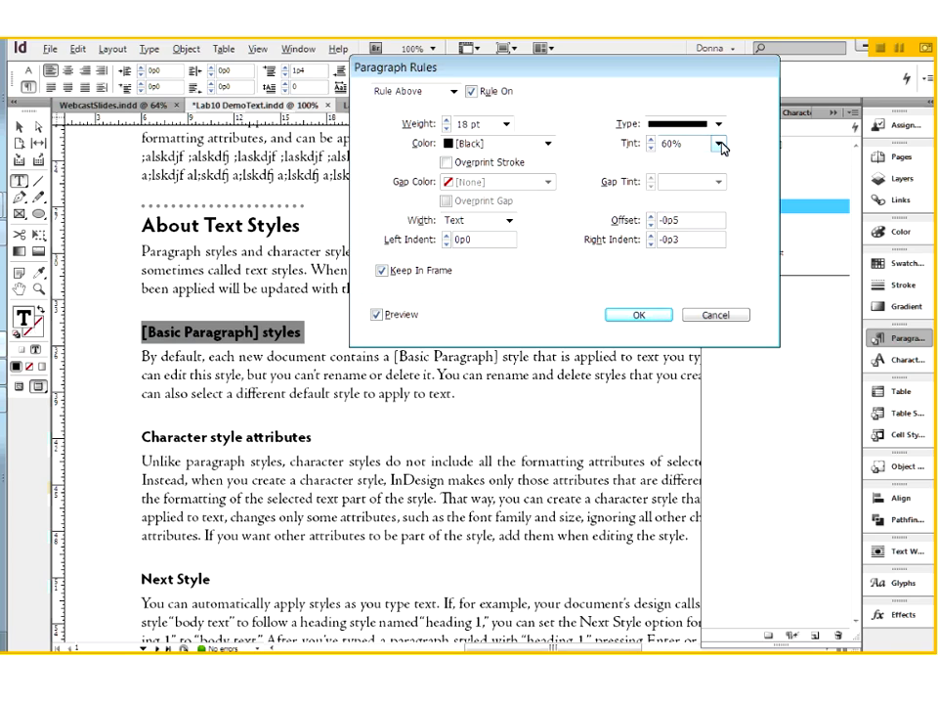
# Try a dotted cyan rule (C=100 M=0 Y=0 K=0) with a magenta gap color and 20% tint behind the heading.
pyautogui.click(548, 144)
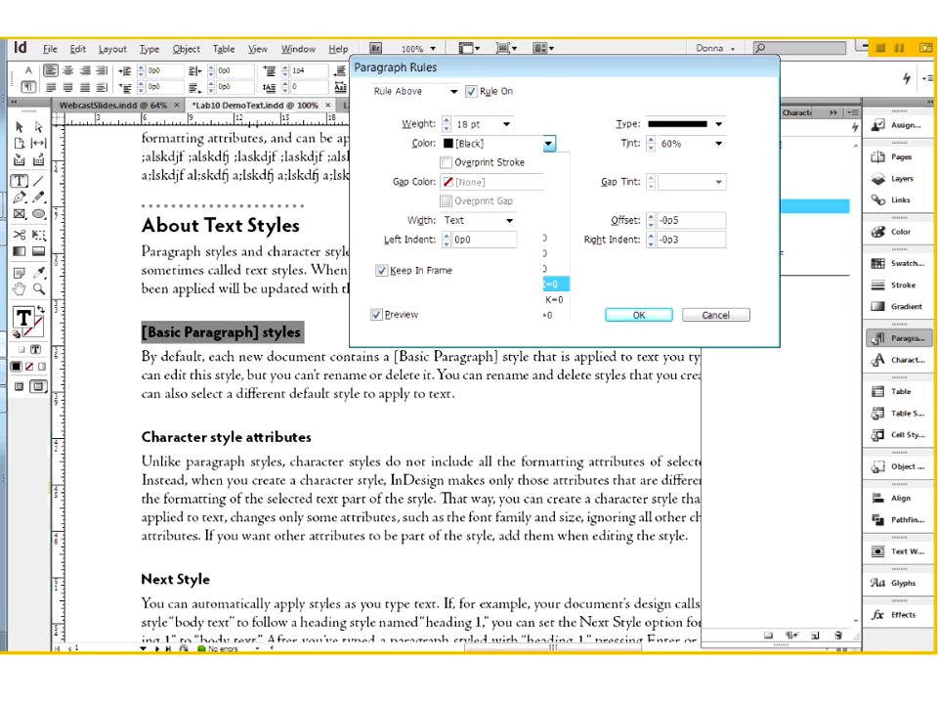
pyautogui.click(488, 296)
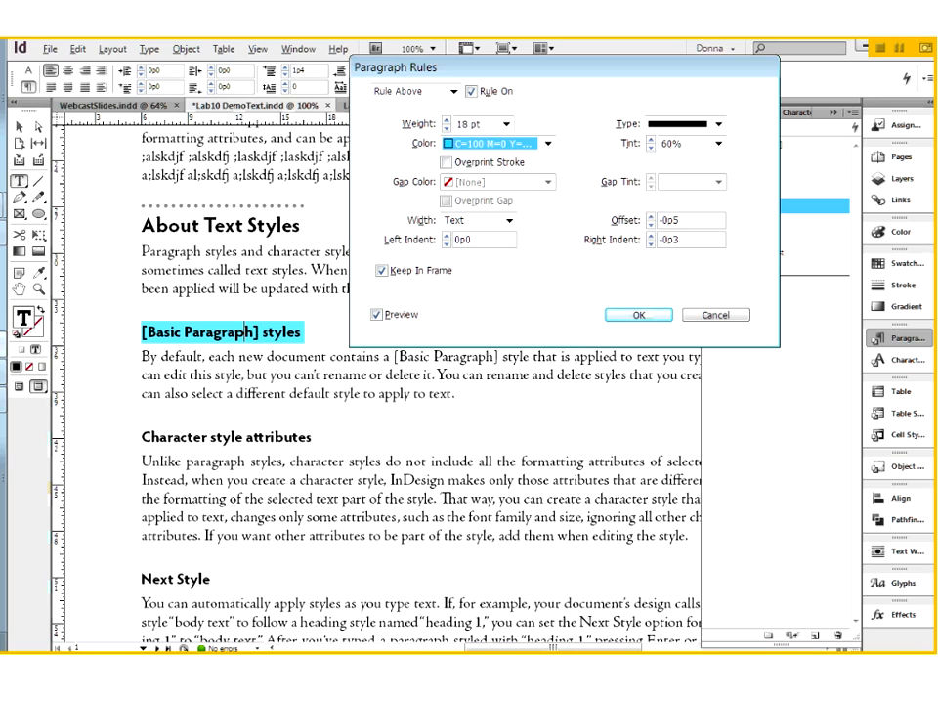
pyautogui.click(718, 124)
pyautogui.click(682, 347)
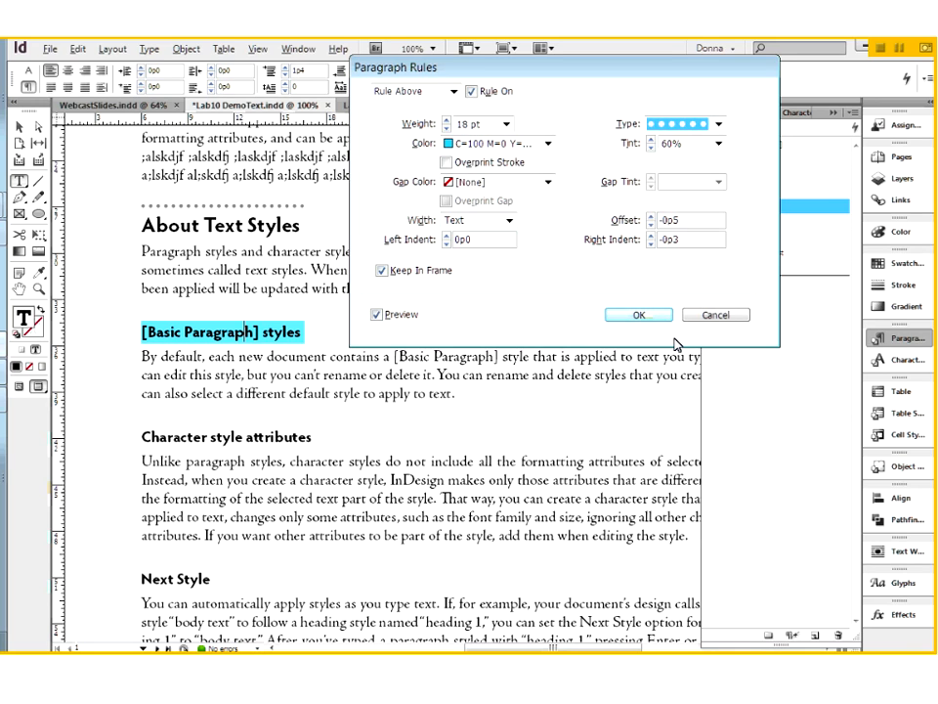
pyautogui.click(548, 182)
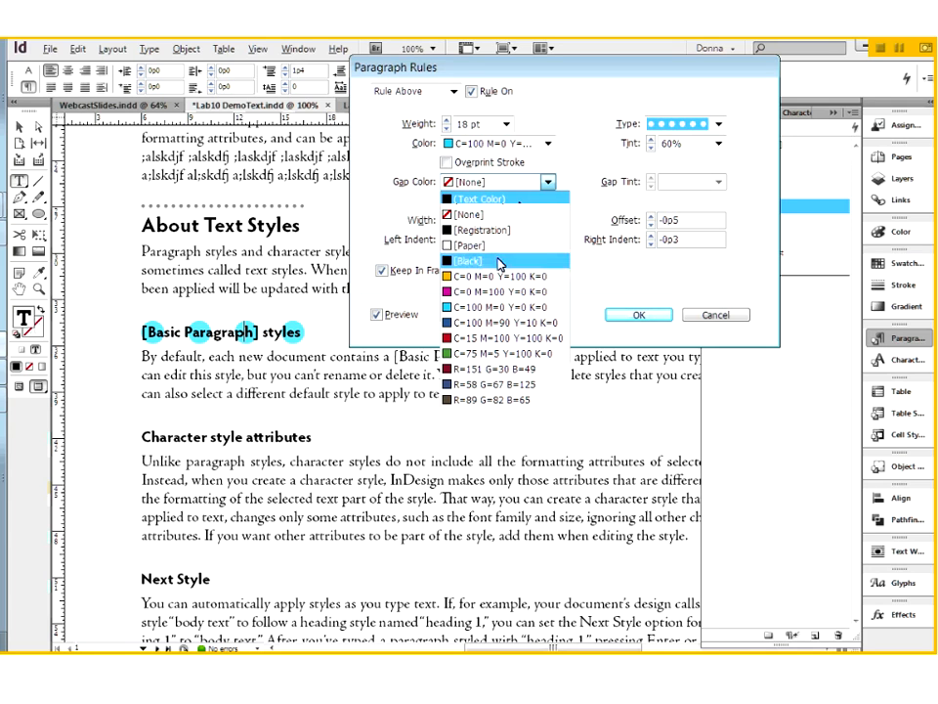
pyautogui.click(493, 293)
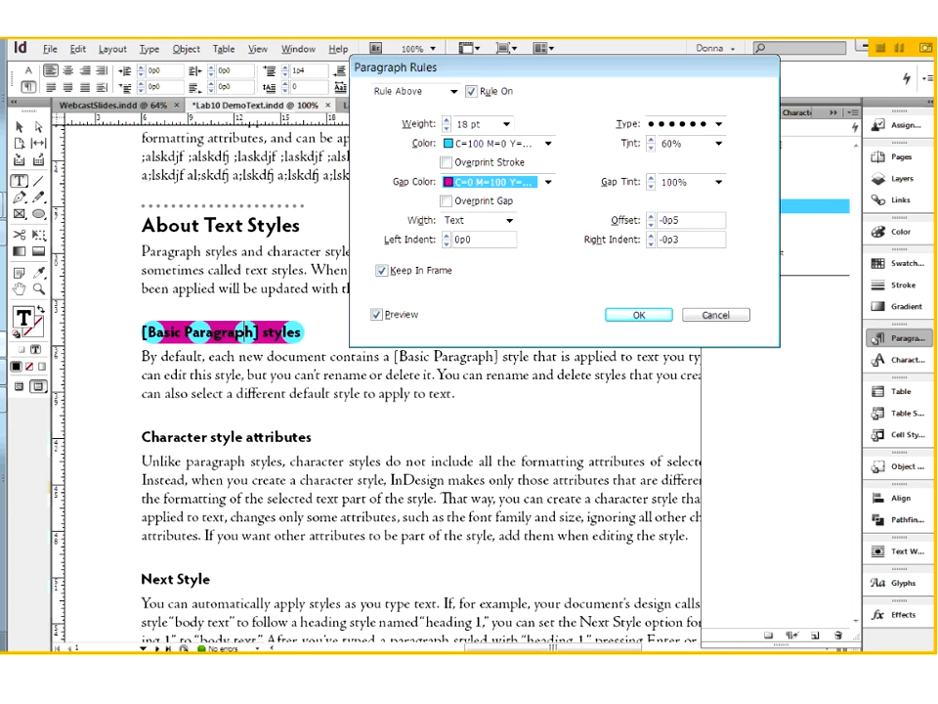
pyautogui.click(718, 143)
pyautogui.click(678, 185)
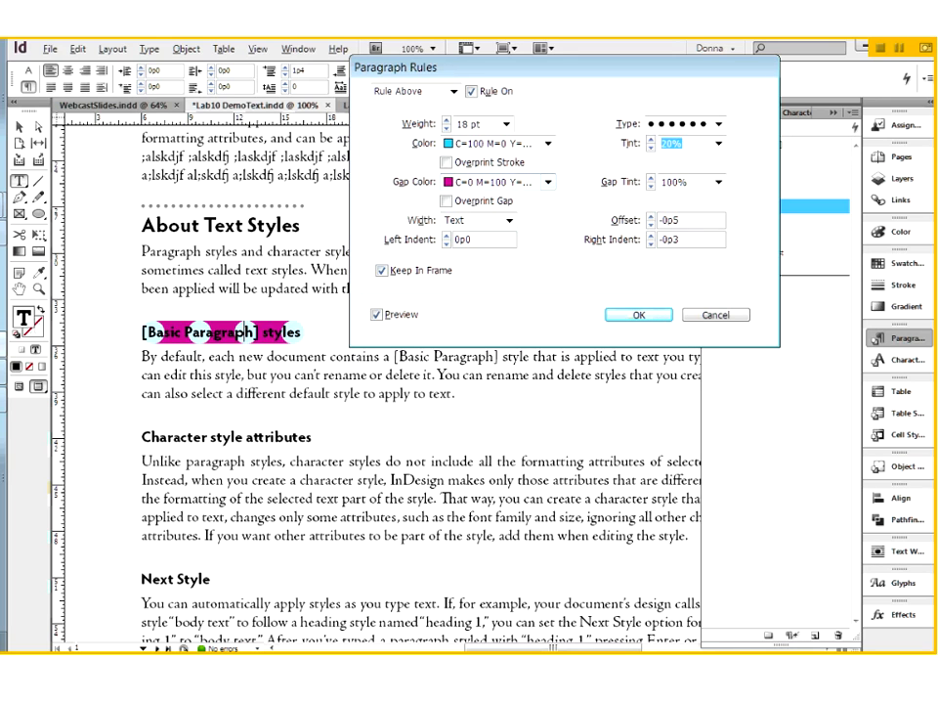
# Return the heading's rule to the Solid type in [Black], without a gap color.
pyautogui.click(549, 182)
pyautogui.click(500, 143)
pyautogui.click(499, 162)
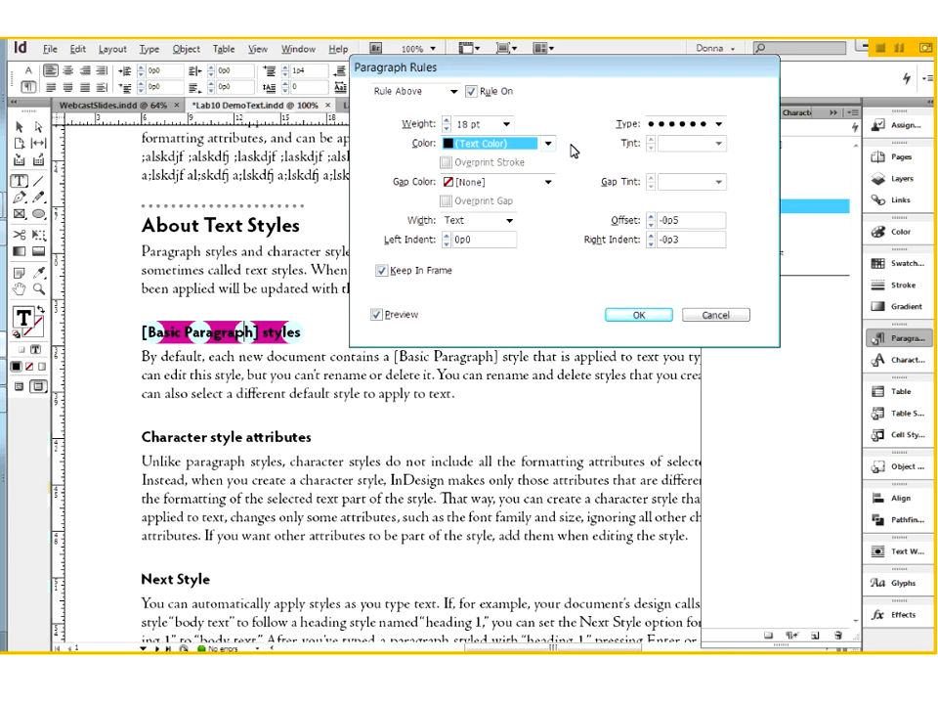
pyautogui.click(719, 125)
pyautogui.click(688, 140)
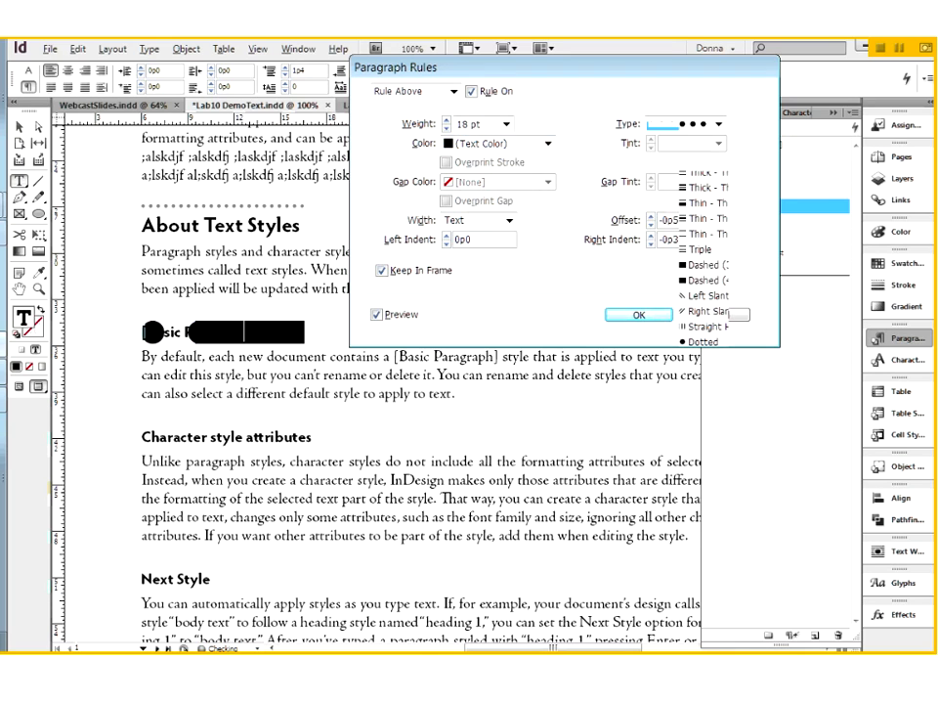
pyautogui.click(498, 143)
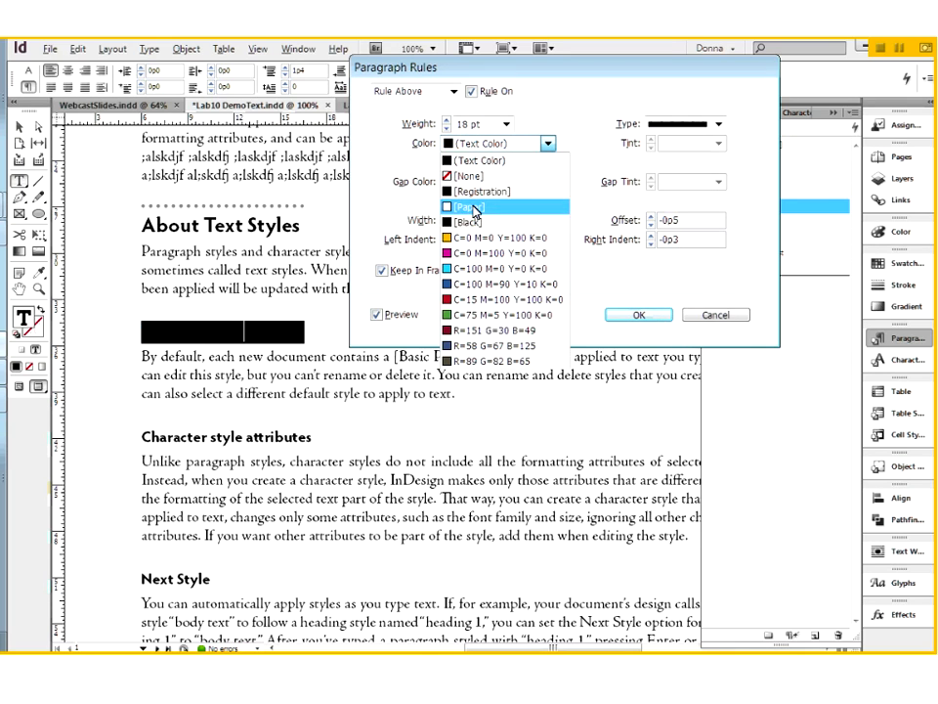
pyautogui.click(479, 219)
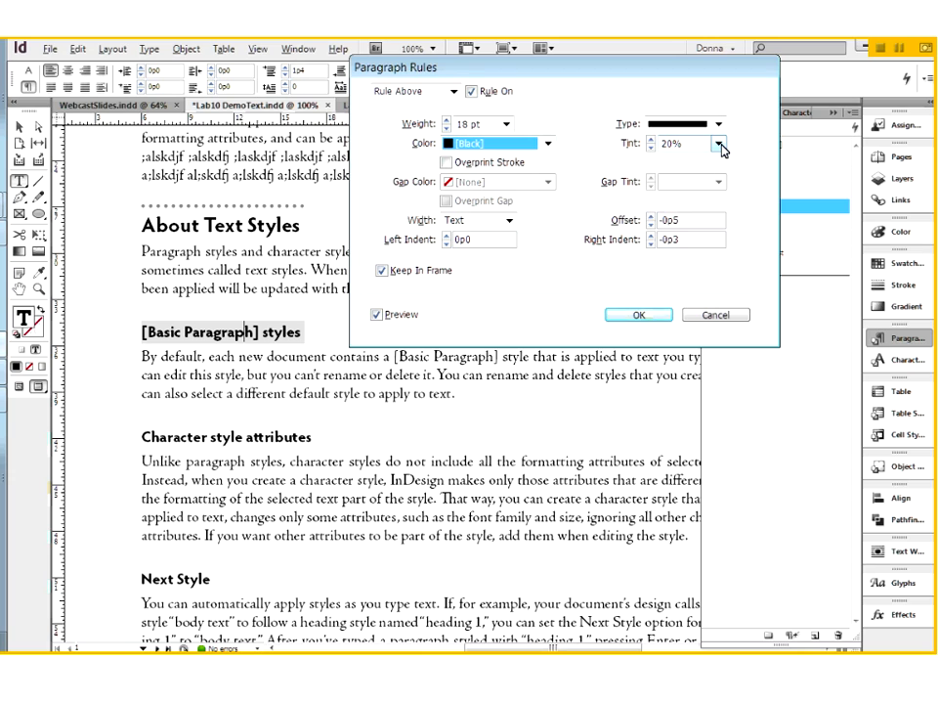
# Set the rule's tint to 70% and its right indent to -0p8, and apply the paragraph rule.
pyautogui.click(720, 144)
pyautogui.press('Up')
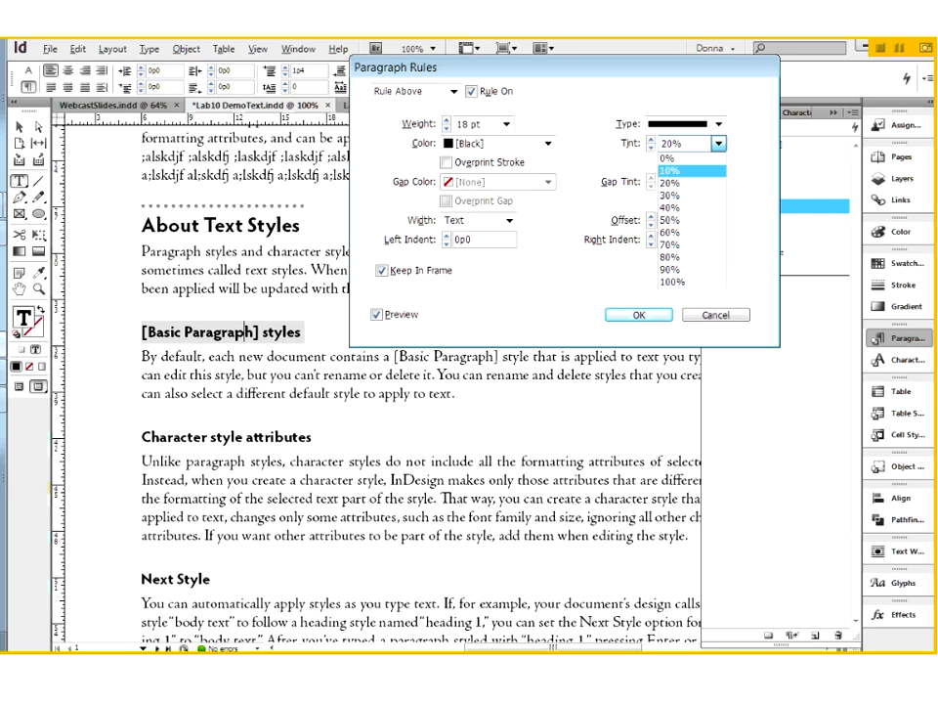
pyautogui.moveTo(303, 332); pyautogui.dragTo(144, 333)
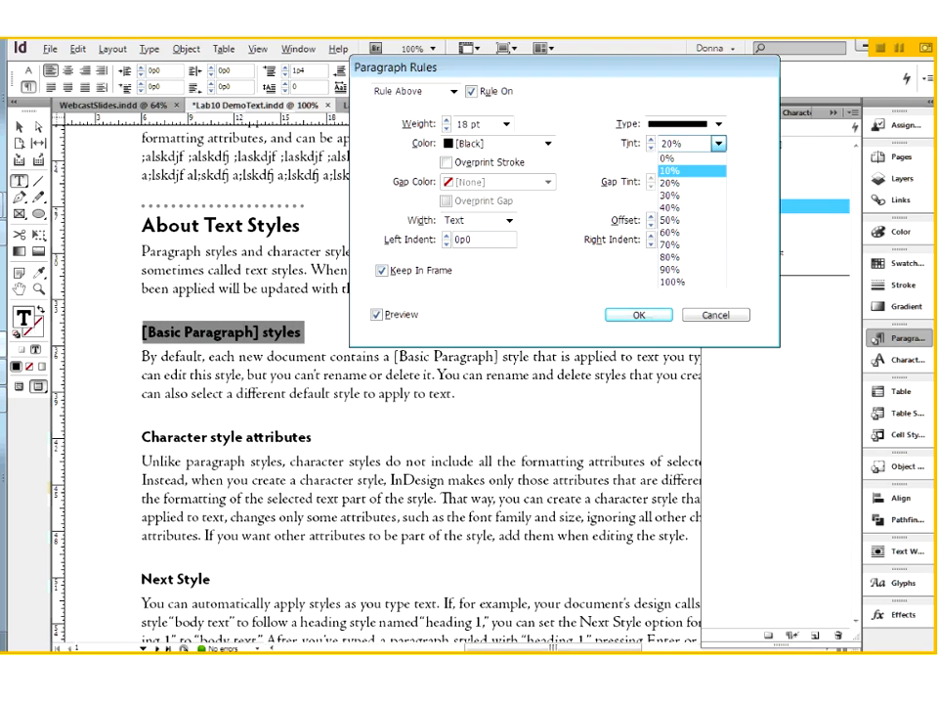
pyautogui.click(674, 171)
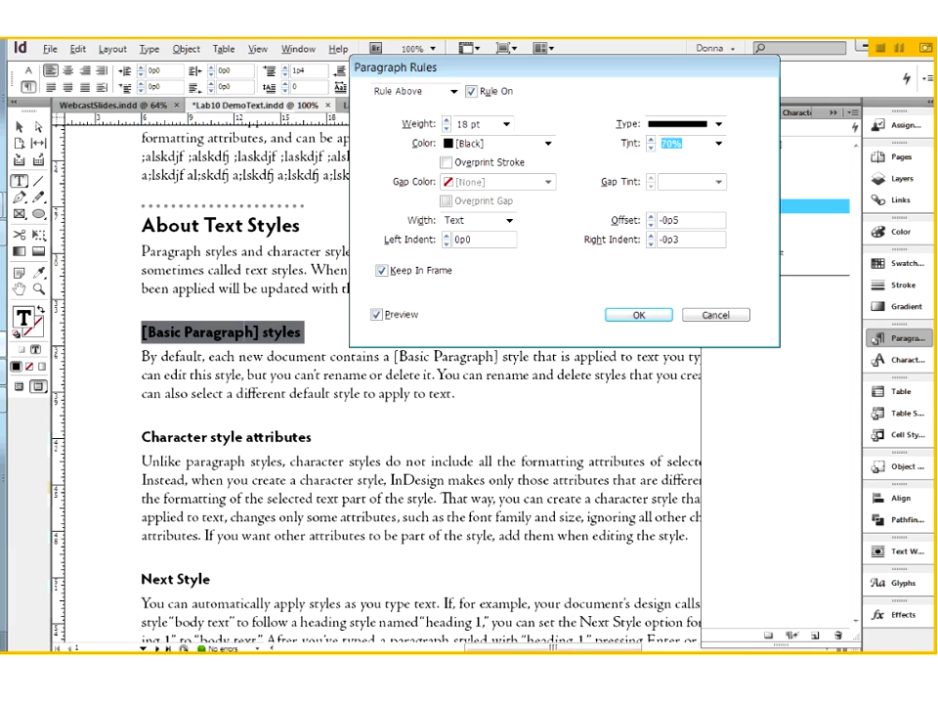
pyautogui.click(651, 244)
pyautogui.click(652, 243)
pyautogui.click(652, 243)
pyautogui.click(652, 243)
pyautogui.click(652, 244)
pyautogui.click(643, 315)
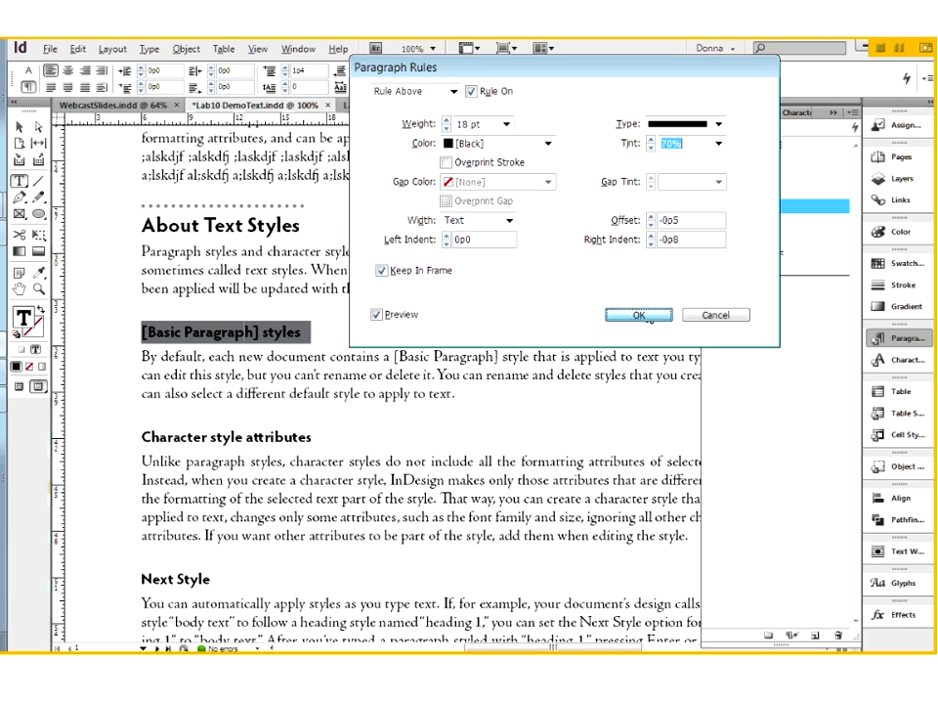
# Color the [Basic Paragraph] styles heading text with [Paper] and set the paragraph's left indent to 0p4.
pyautogui.moveTo(256, 332); pyautogui.dragTo(150, 333)
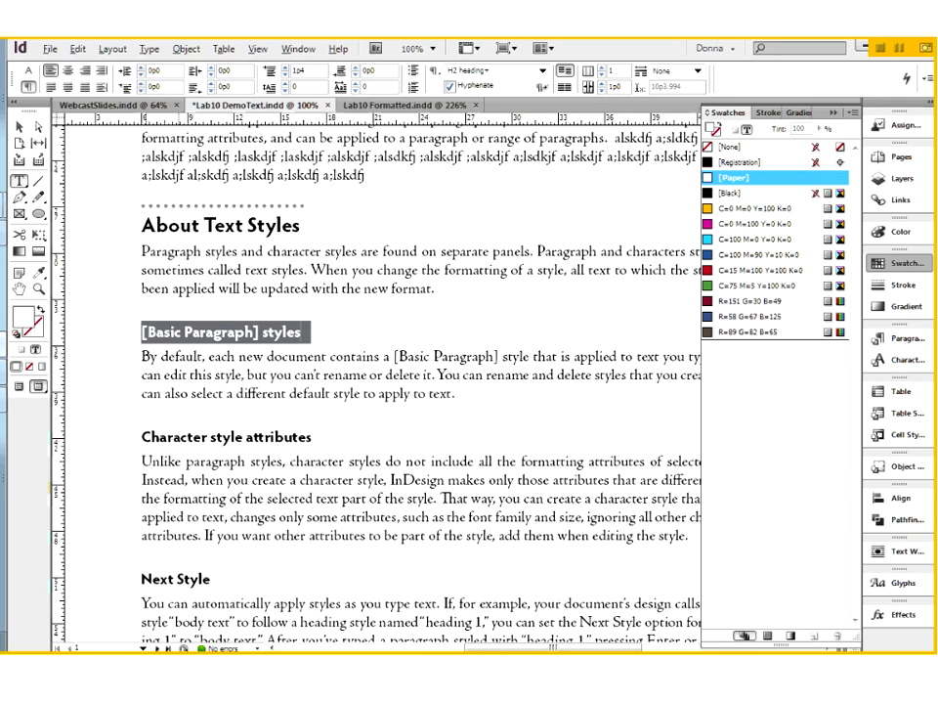
pyautogui.hotkey('ctrl', 'space')
pyautogui.moveTo(118, 307); pyautogui.dragTo(377, 388)
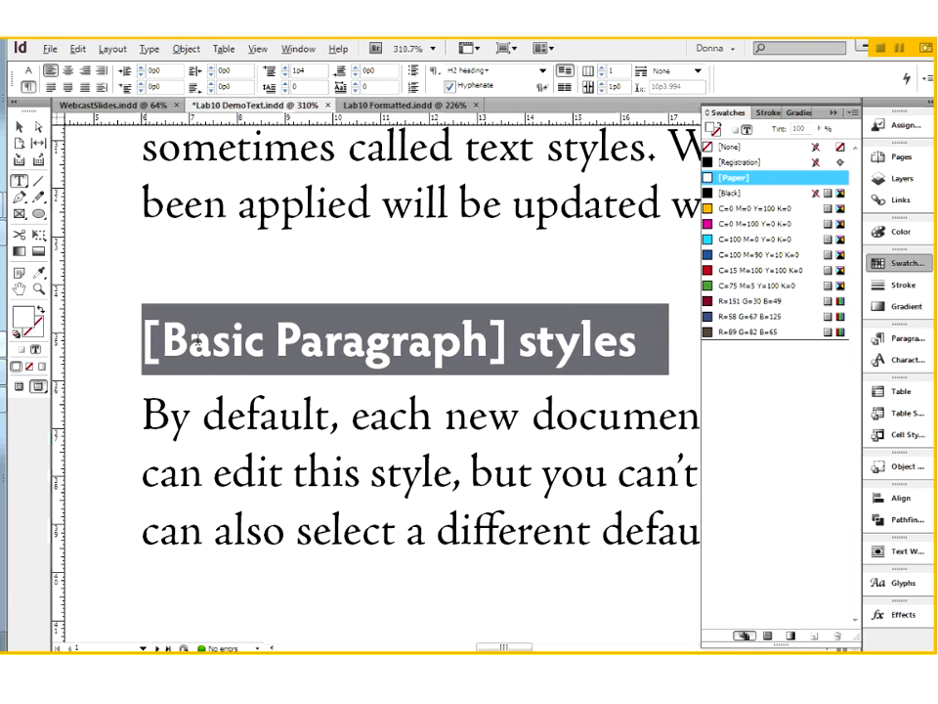
pyautogui.click(189, 340)
pyautogui.click(141, 68)
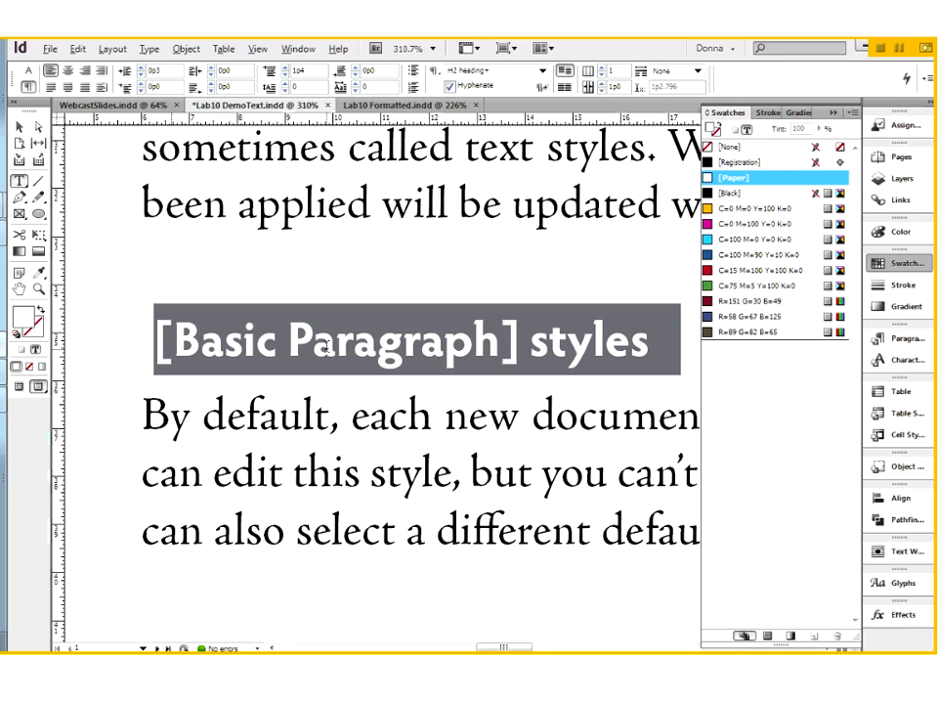
pyautogui.click(141, 67)
pyautogui.click(223, 344)
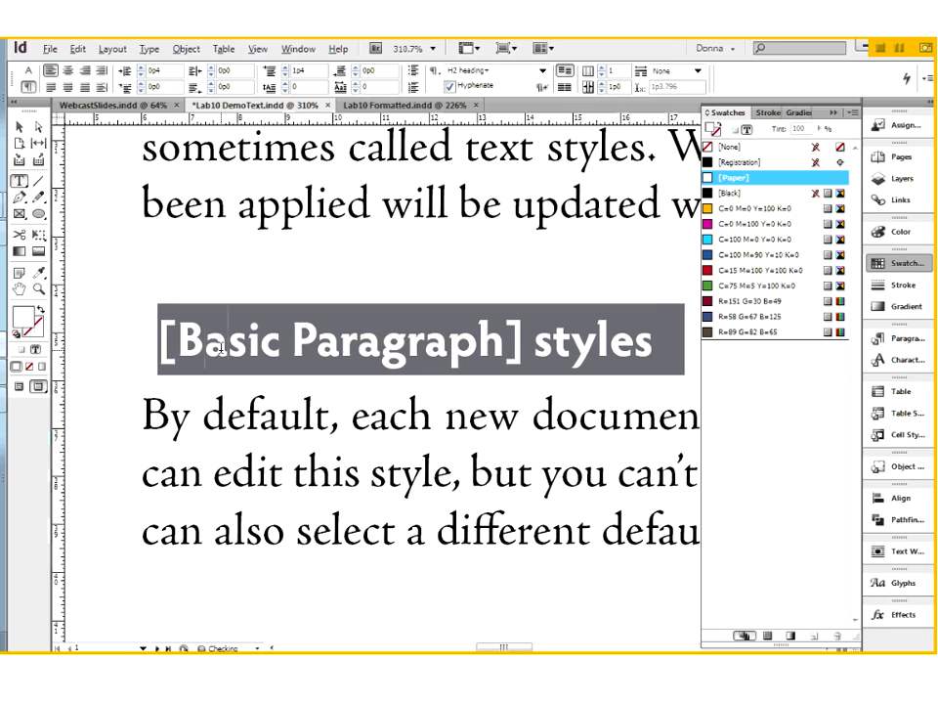
# Set the heading's paragraph rule to a left indent of -0p4 and a right indent of -0p5.
pyautogui.click(929, 79)
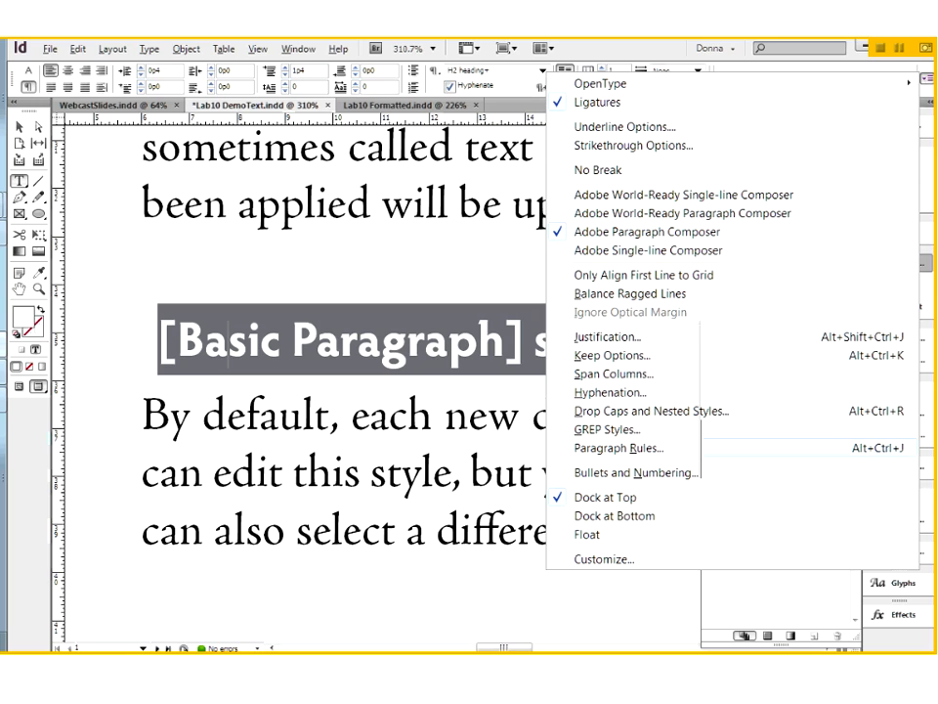
pyautogui.click(619, 447)
pyautogui.click(513, 549)
pyautogui.click(513, 548)
pyautogui.click(513, 549)
pyautogui.click(513, 549)
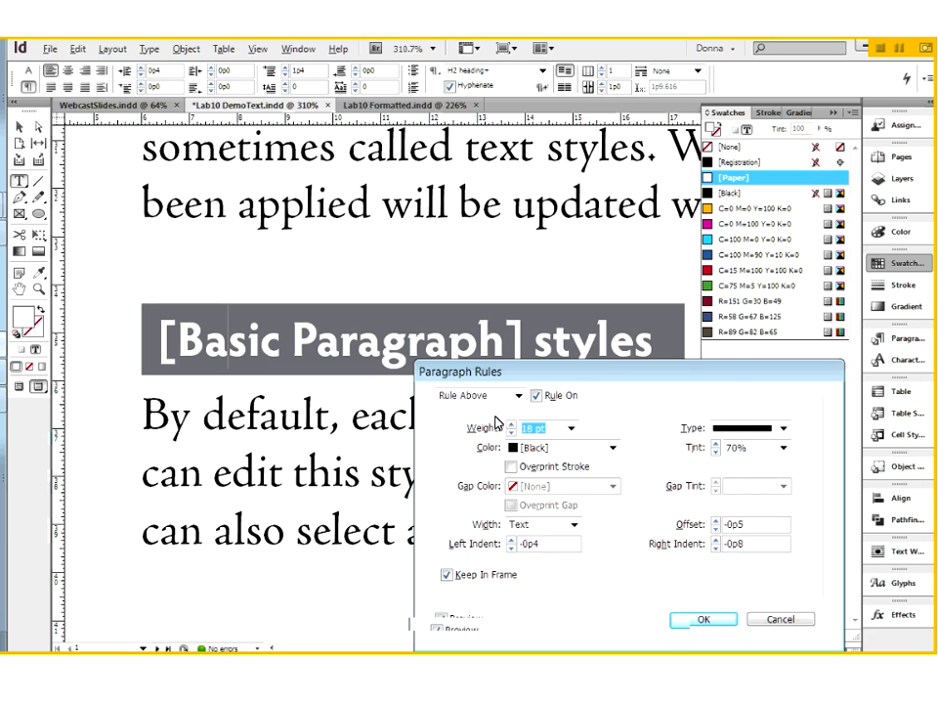
pyautogui.moveTo(495, 372); pyautogui.dragTo(323, 420)
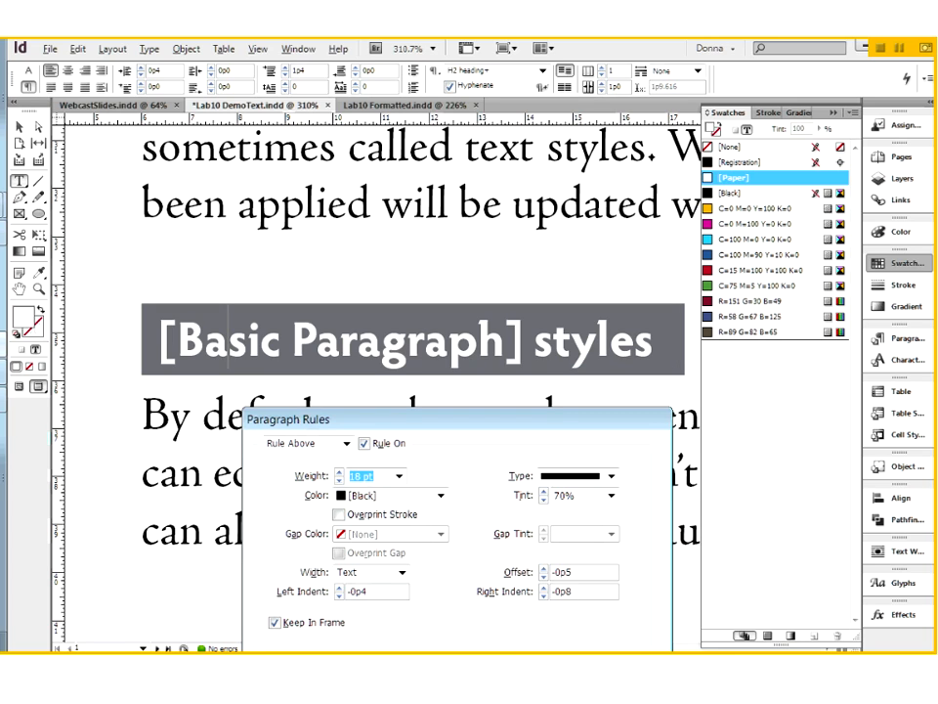
pyautogui.click(544, 588)
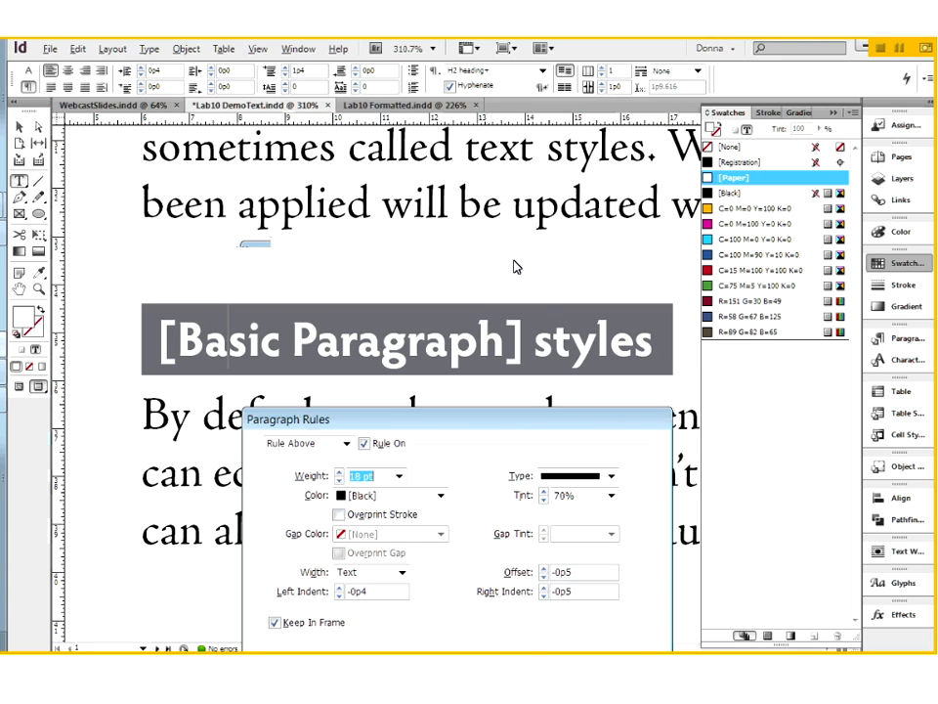
pyautogui.click(431, 558)
# Redefine the H2 heading paragraph style from the formatted [Basic Paragraph] styles heading.
pyautogui.hotkey('ctrl', '0')
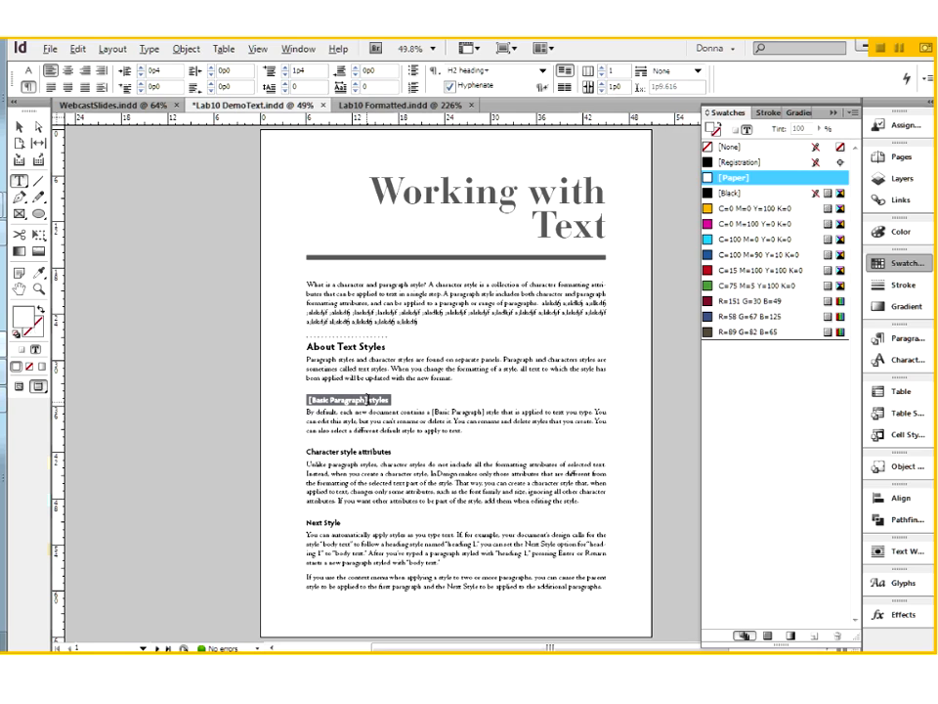
pyautogui.click(909, 339)
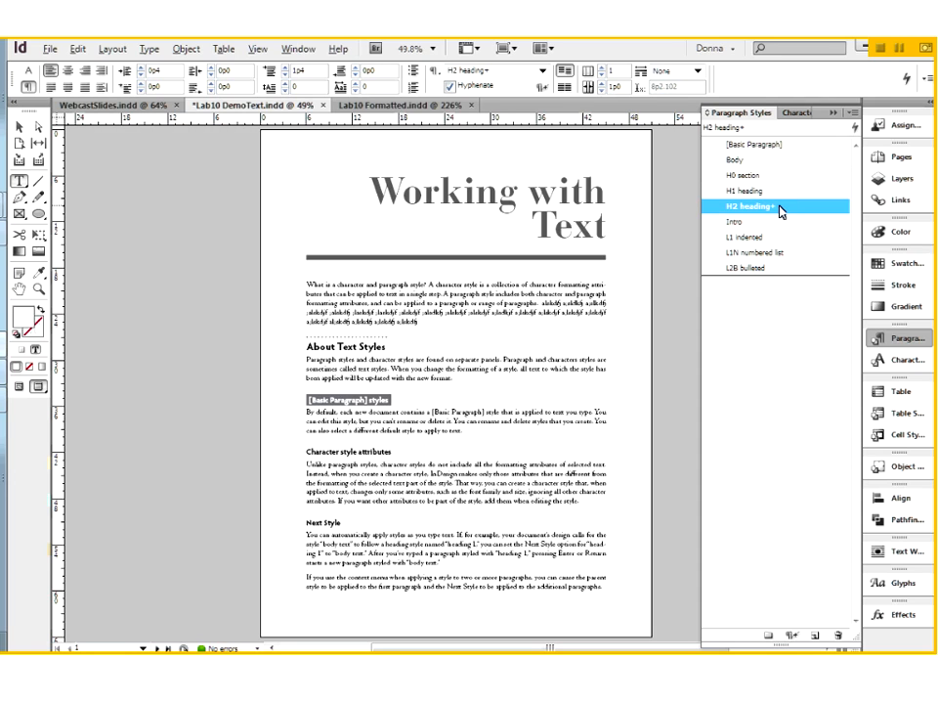
pyautogui.rightClick(782, 209)
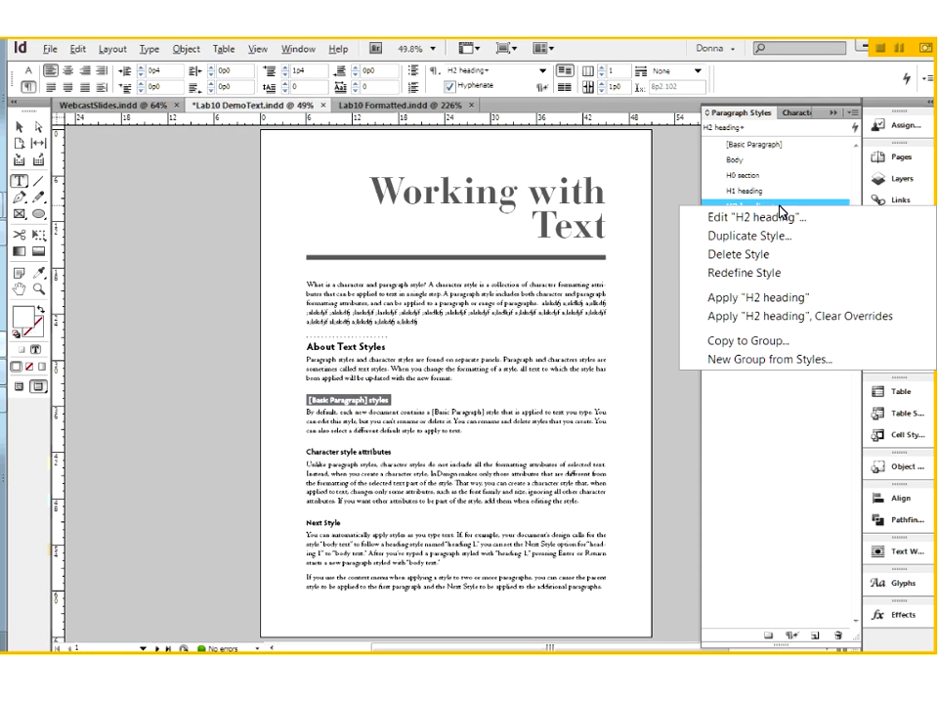
pyautogui.click(759, 275)
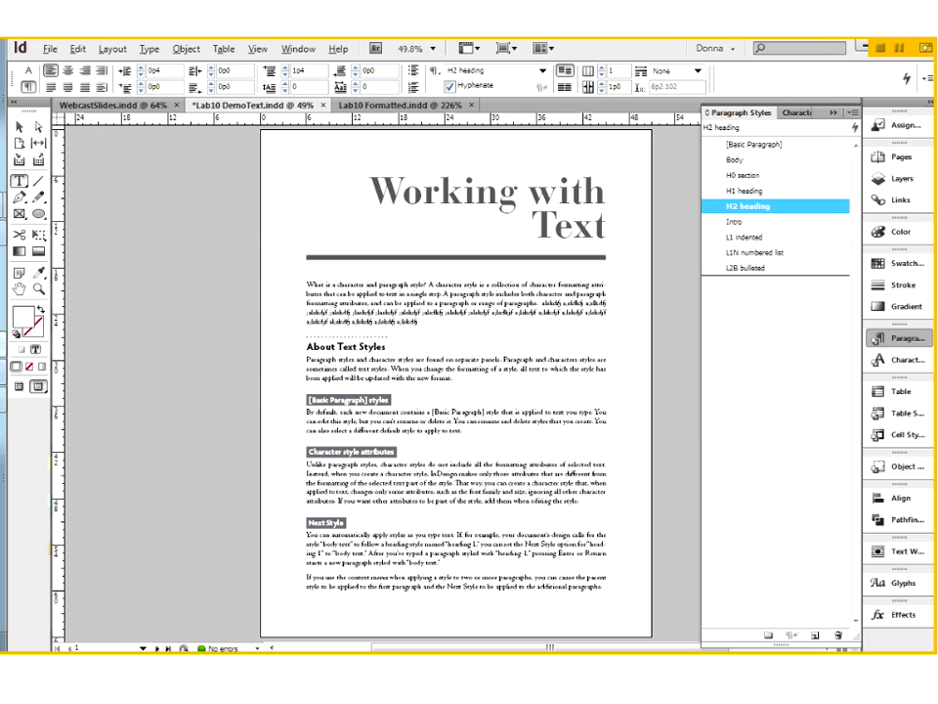
# Place the text cursor at the end of the body paragraph above About Text Styles and change the screen mode to Normal.
pyautogui.moveTo(286, 337); pyautogui.dragTo(322, 388)
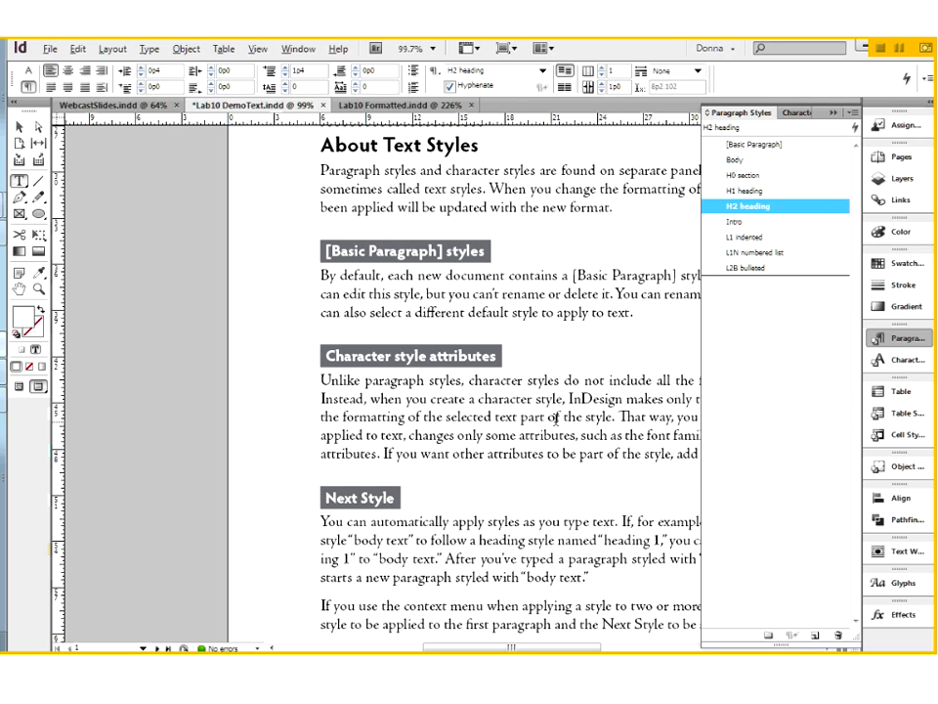
pyautogui.scroll(2, 554, 418)
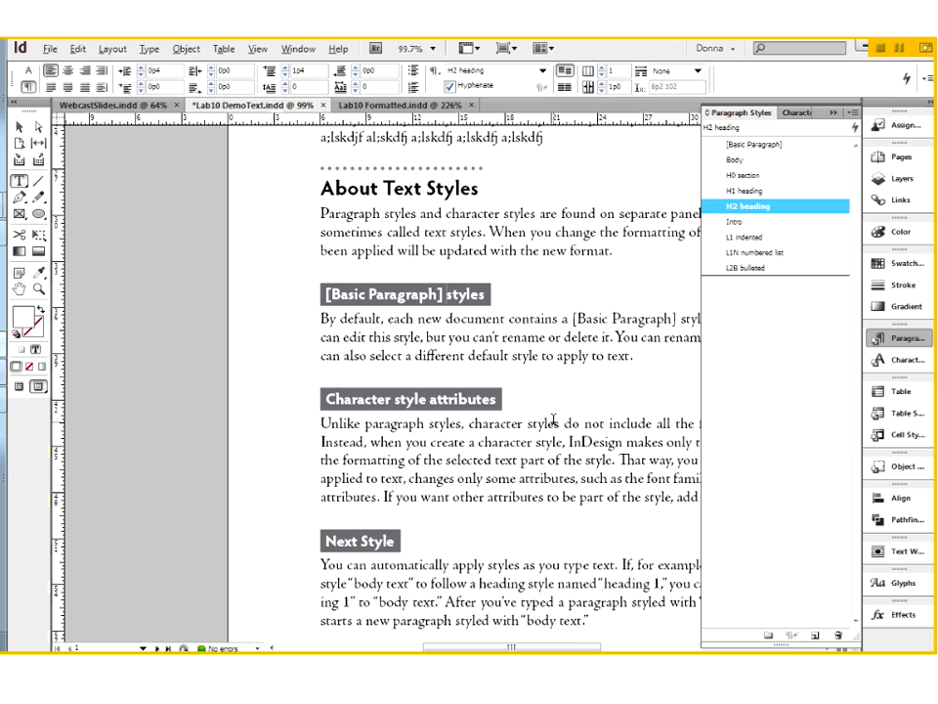
pyautogui.click(835, 113)
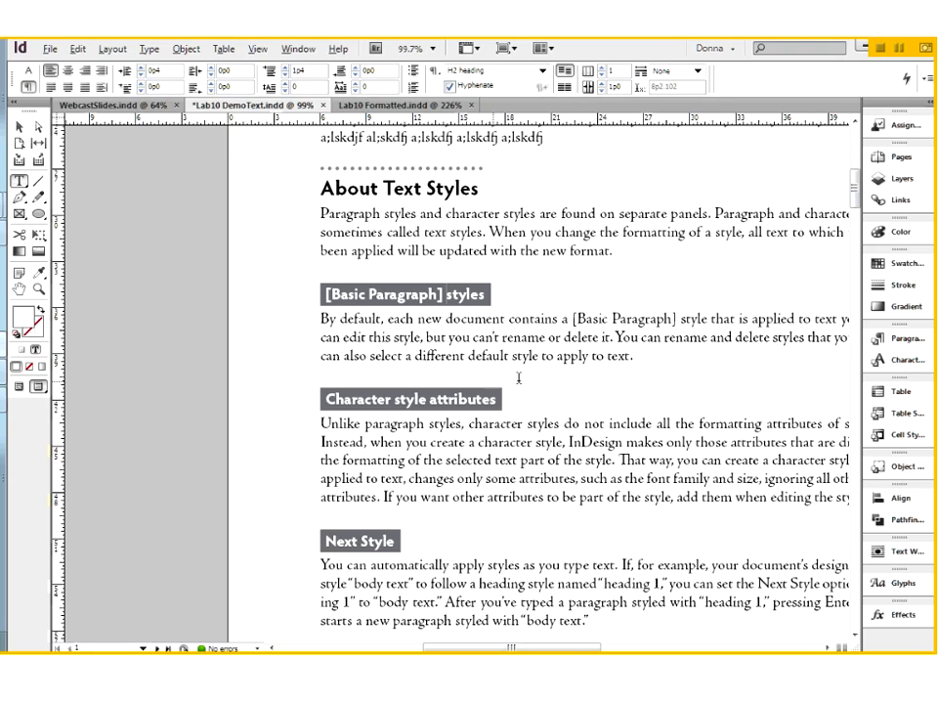
pyautogui.click(546, 137)
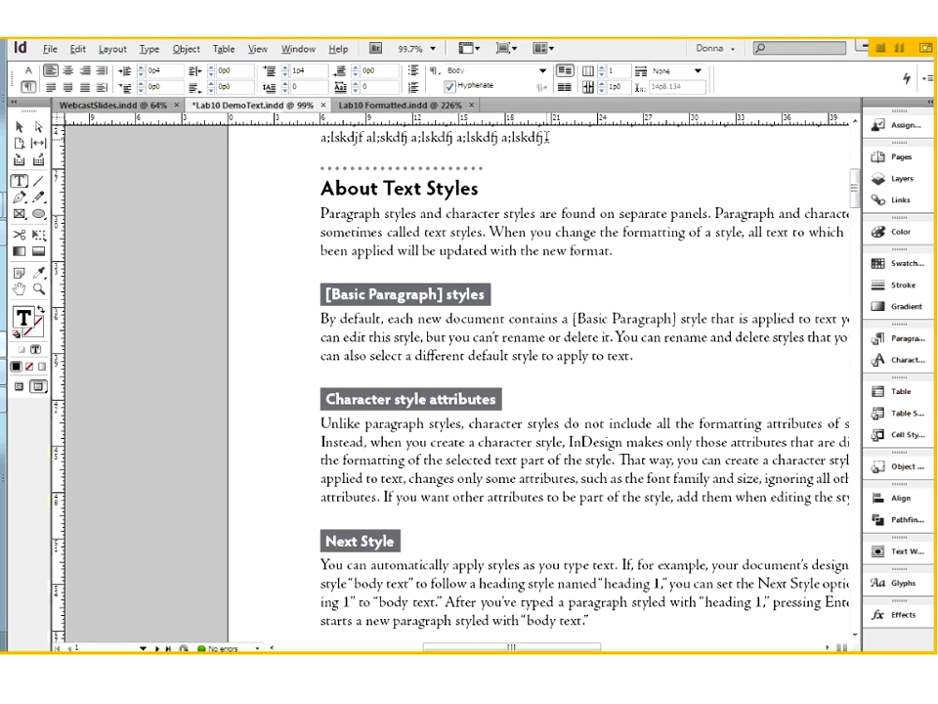
pyautogui.click(19, 388)
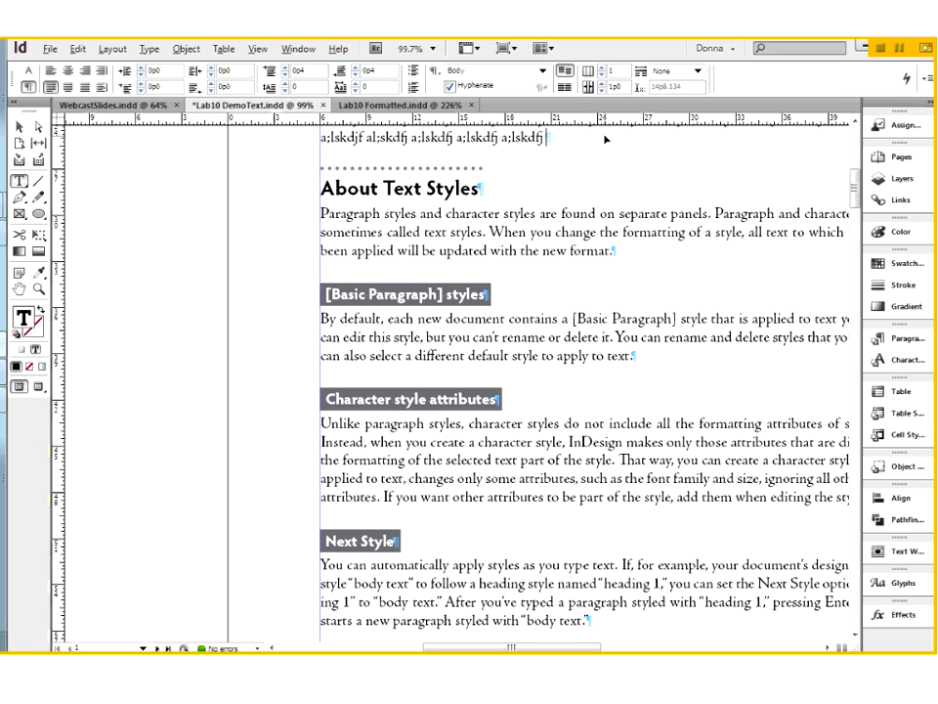
# Insert seven blank paragraphs between the opening body paragraph and the About Text Styles heading to shift the following headings down the page.
pyautogui.hotkey('ctrl', '-')
pyautogui.hotkey('ctrl', '-')
pyautogui.hotkey('ctrl', '-')
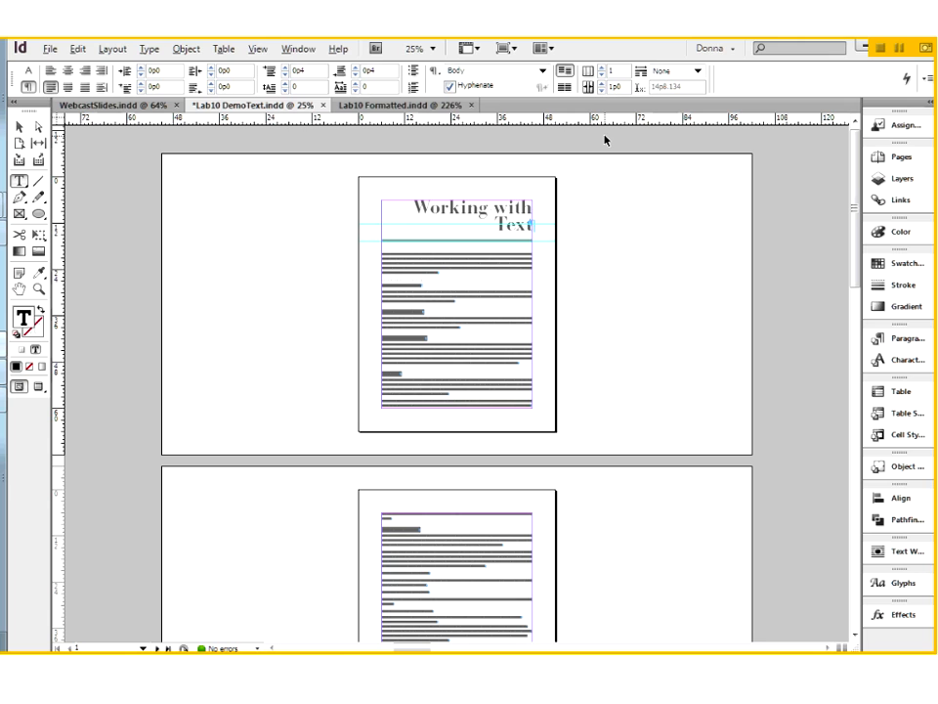
pyautogui.hotkey('ctrl', '=')
pyautogui.hotkey('ctrl', '=')
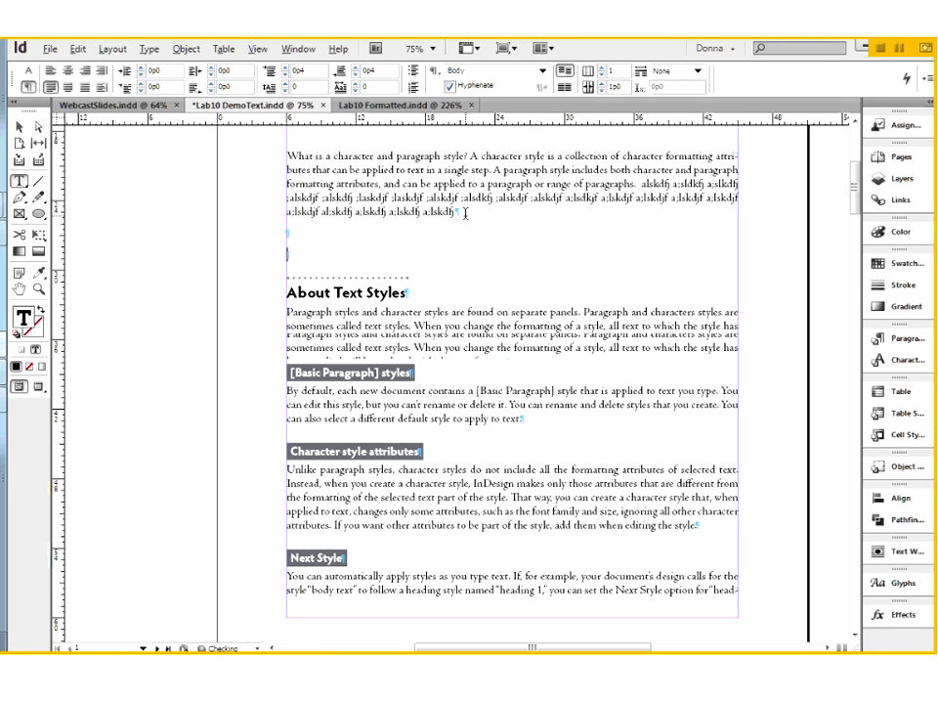
pyautogui.press('Return')
pyautogui.press('Return')
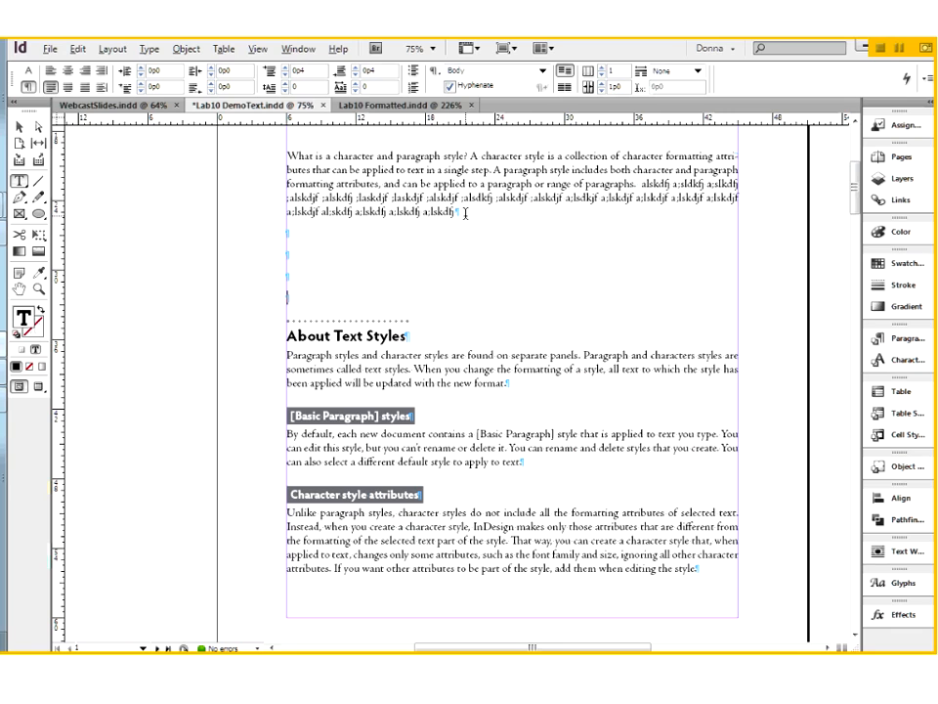
pyautogui.press('Return')
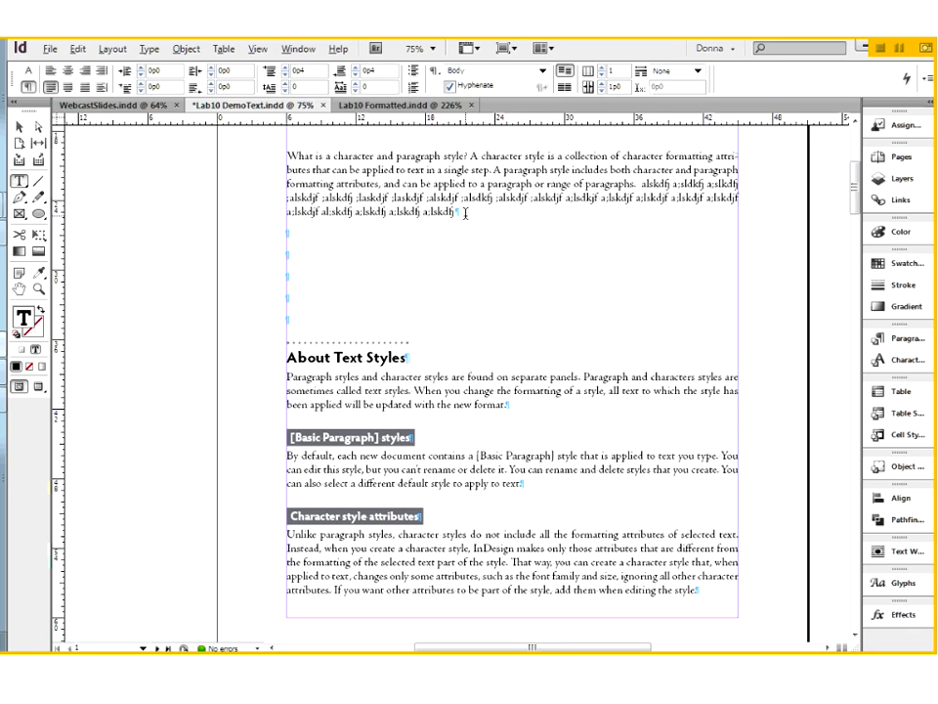
pyautogui.press('Return')
pyautogui.press('Return')
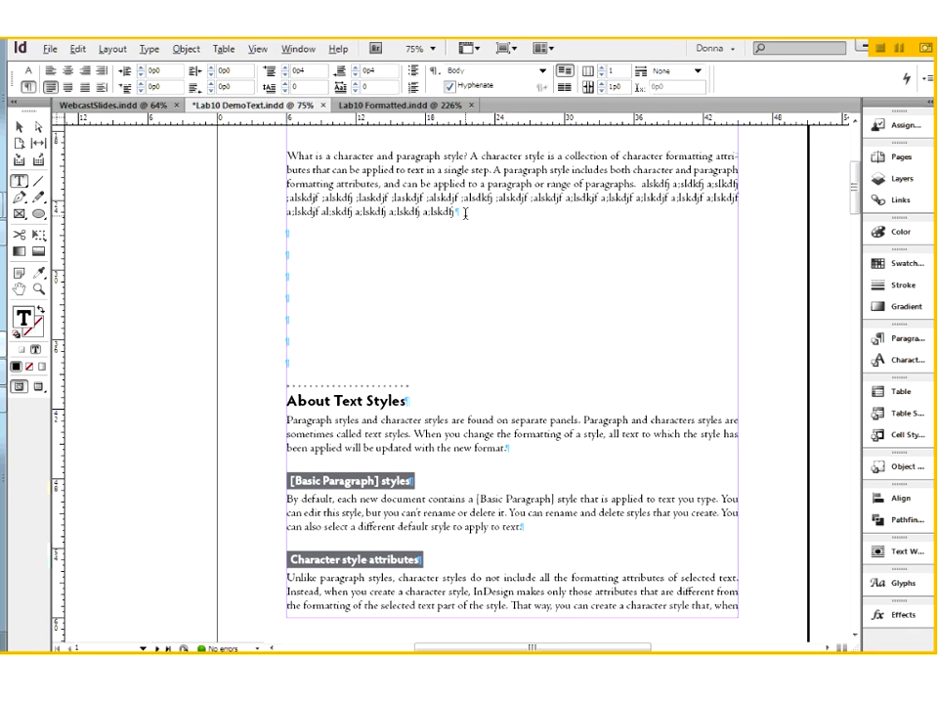